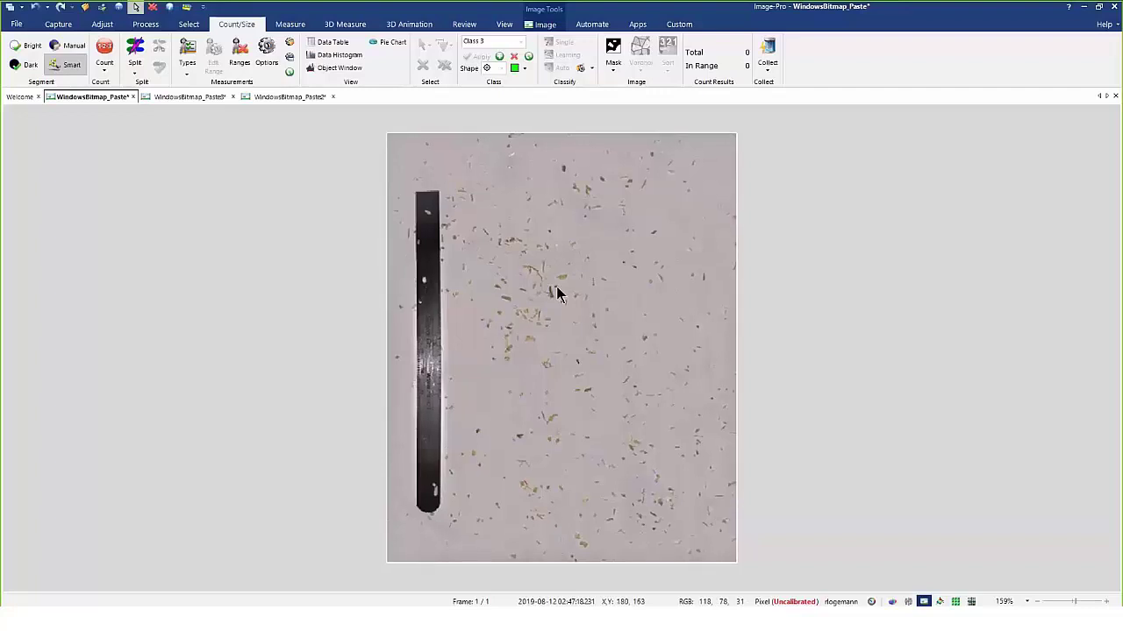
- Zoom the canvas to show the whole particle image beside the dark ruler
scroll(556, 286, up, 3)
scroll(544, 318, down, 4)
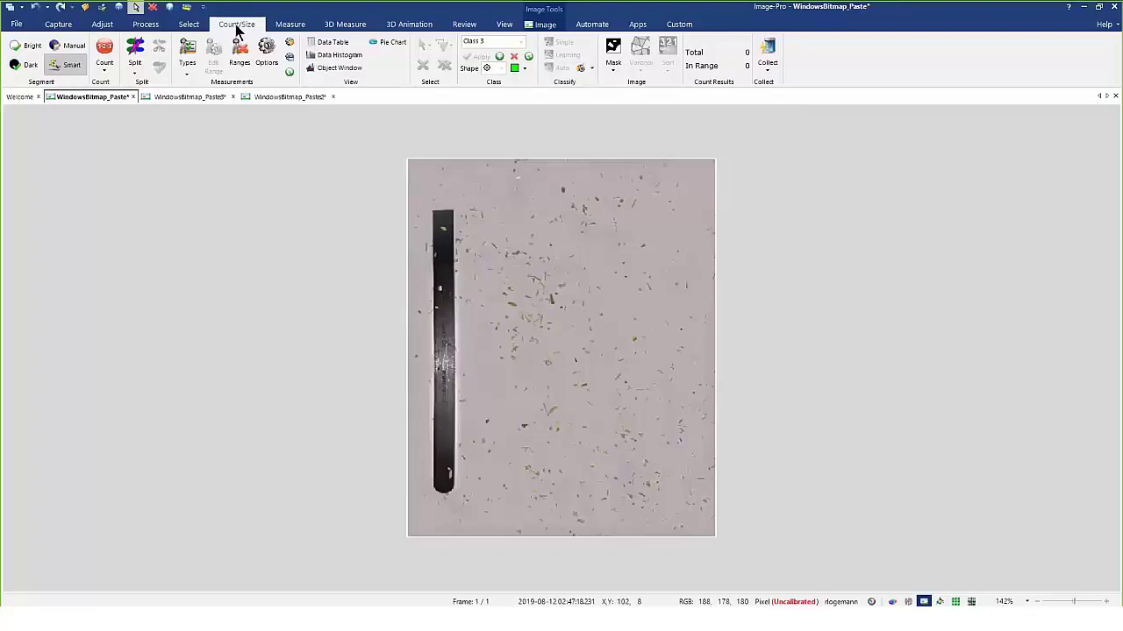
- Try Dark automatic detection, then bring up the Smart Segmentation panel
click(31, 70)
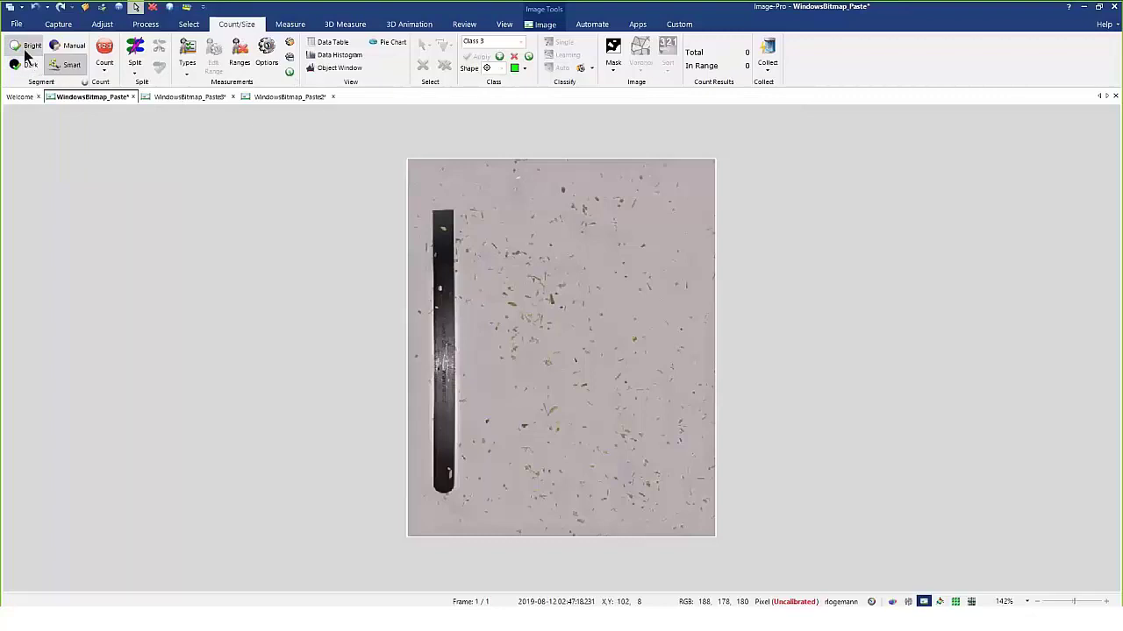
click(72, 66)
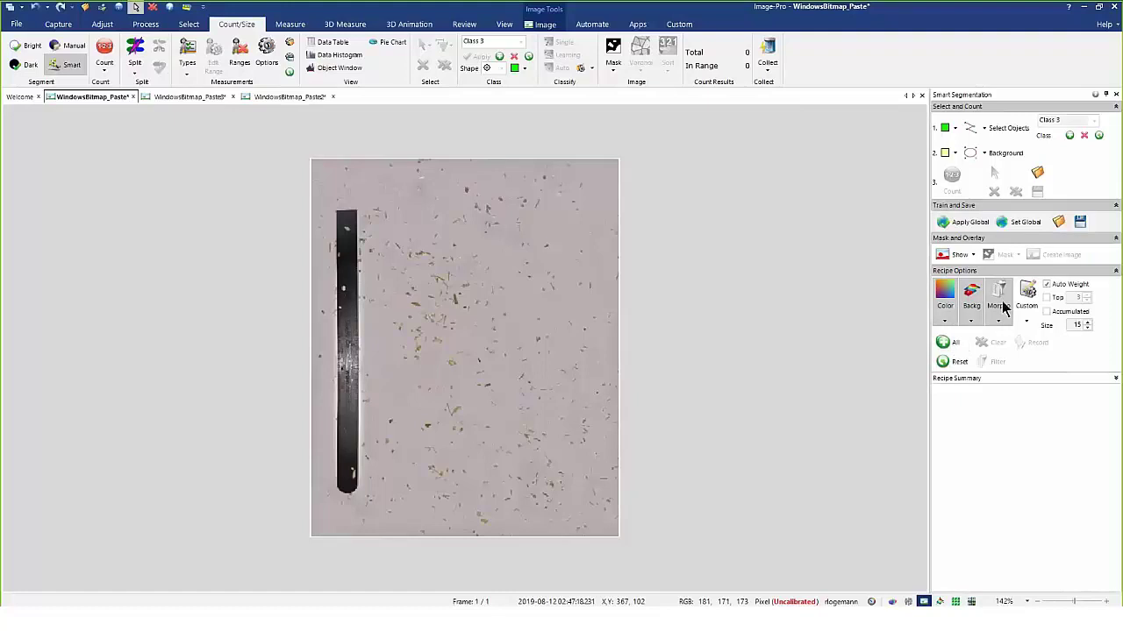
- Outline two particles near the image centre as ellipse object samples
click(984, 128)
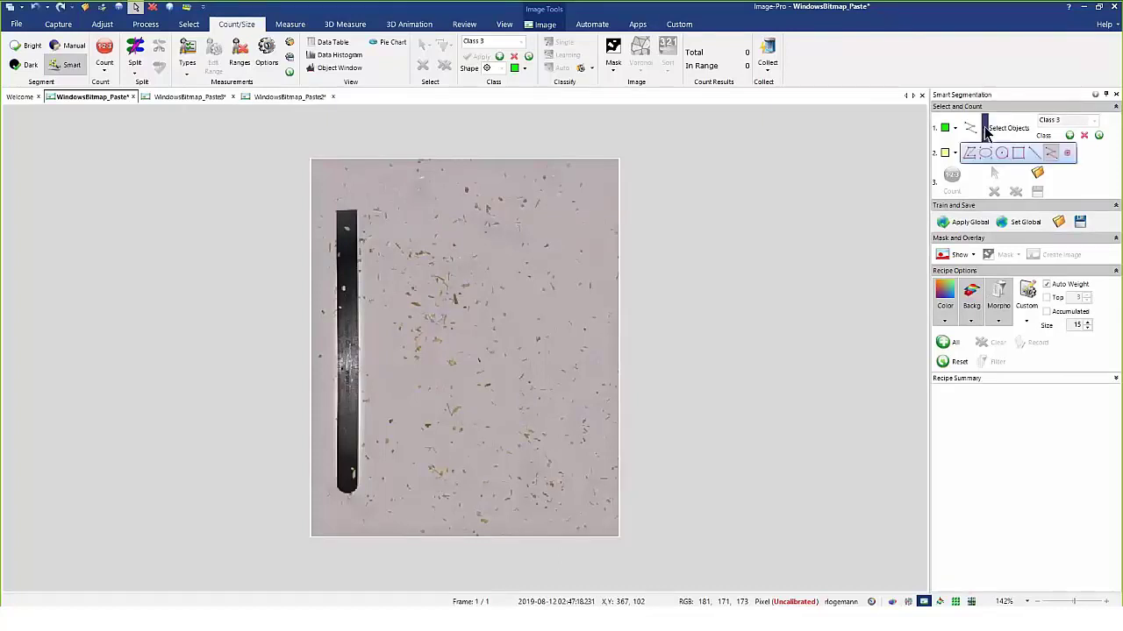
click(985, 153)
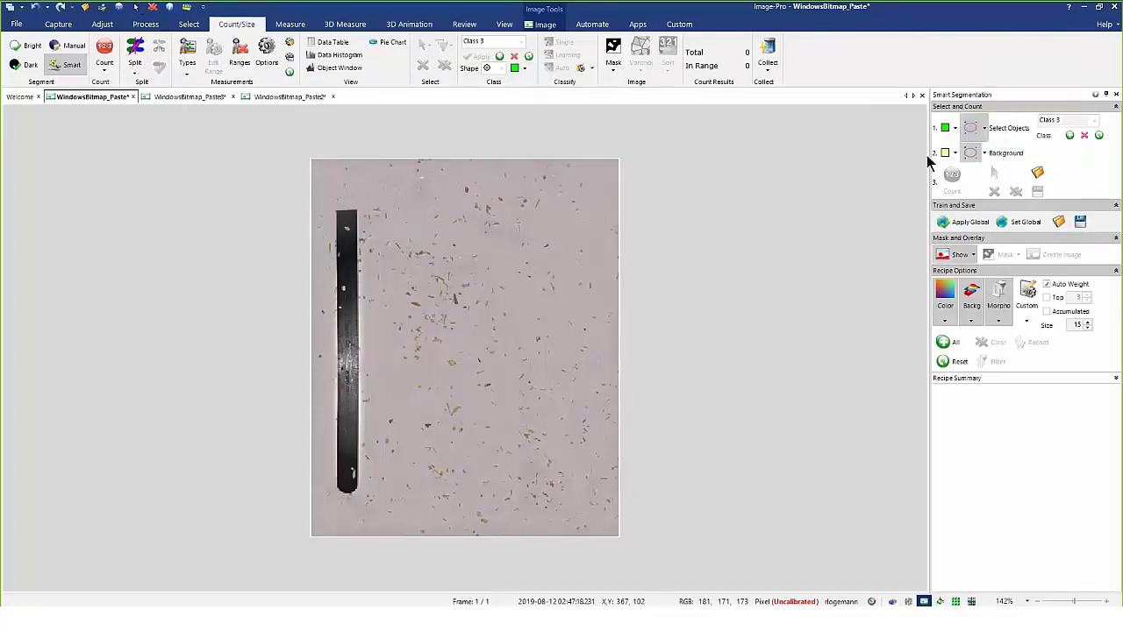
click(969, 128)
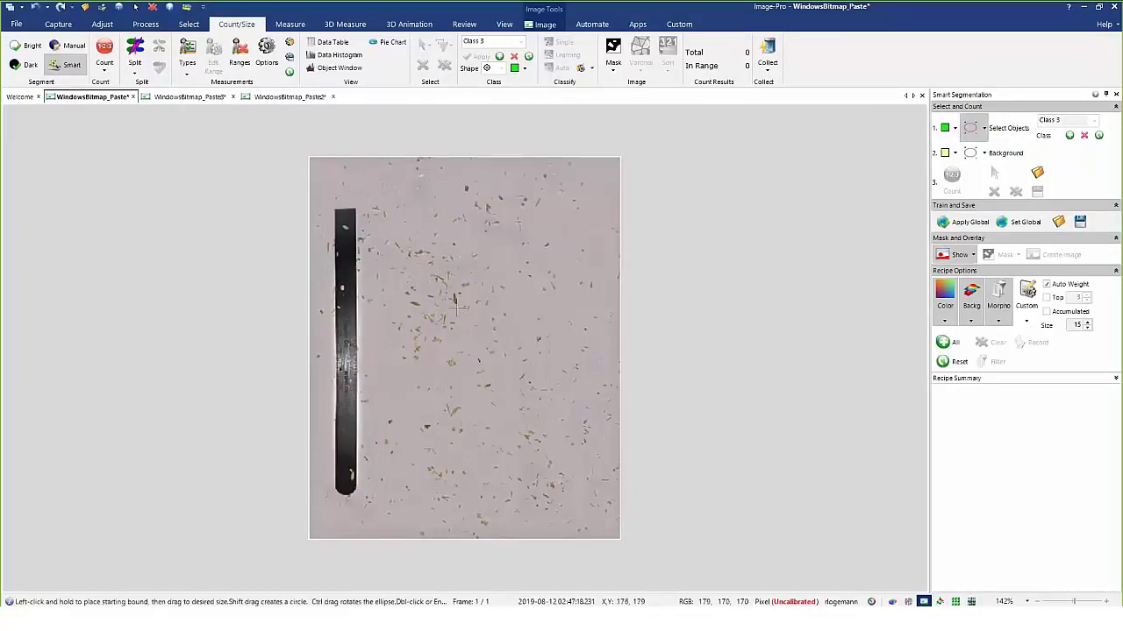
scroll(458, 306, up, 4)
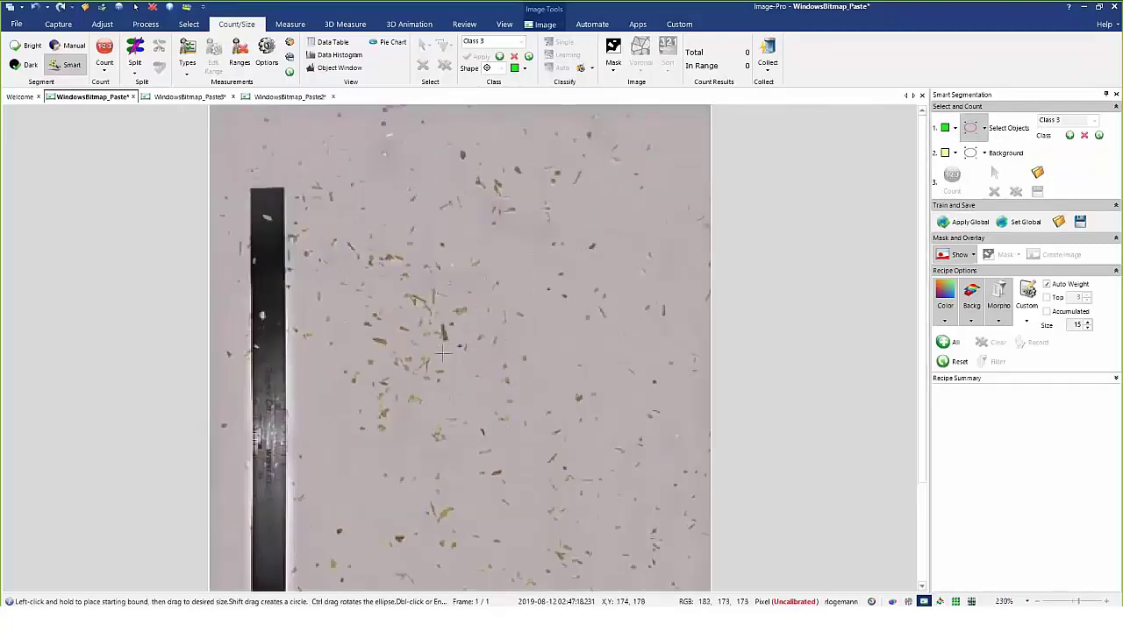
drag(439, 329, 445, 342)
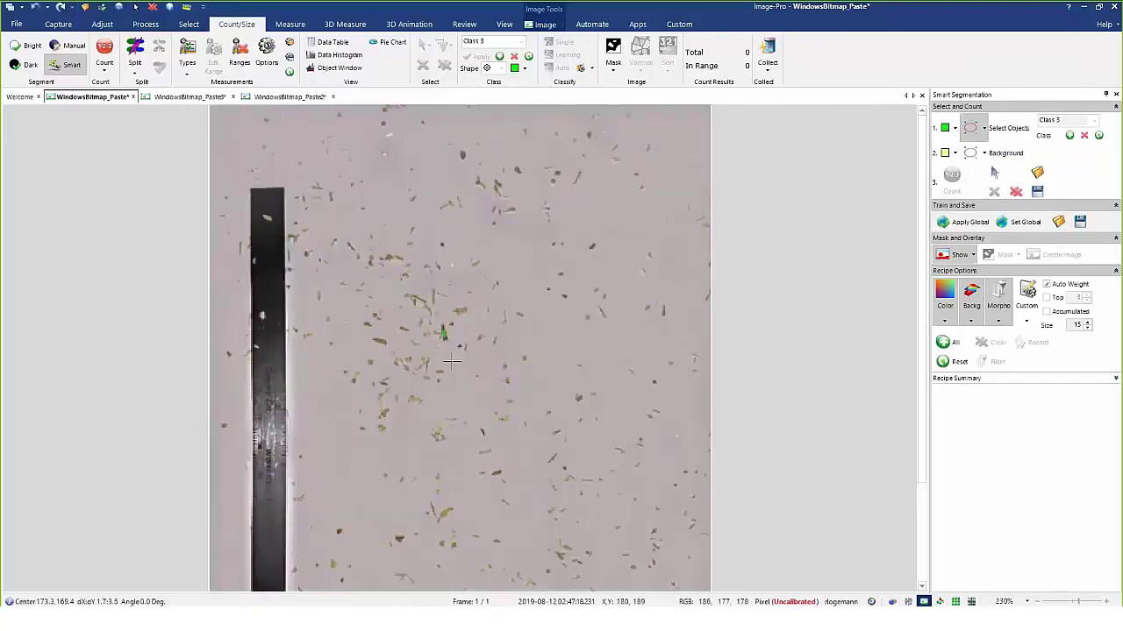
scroll(456, 363, up, 2)
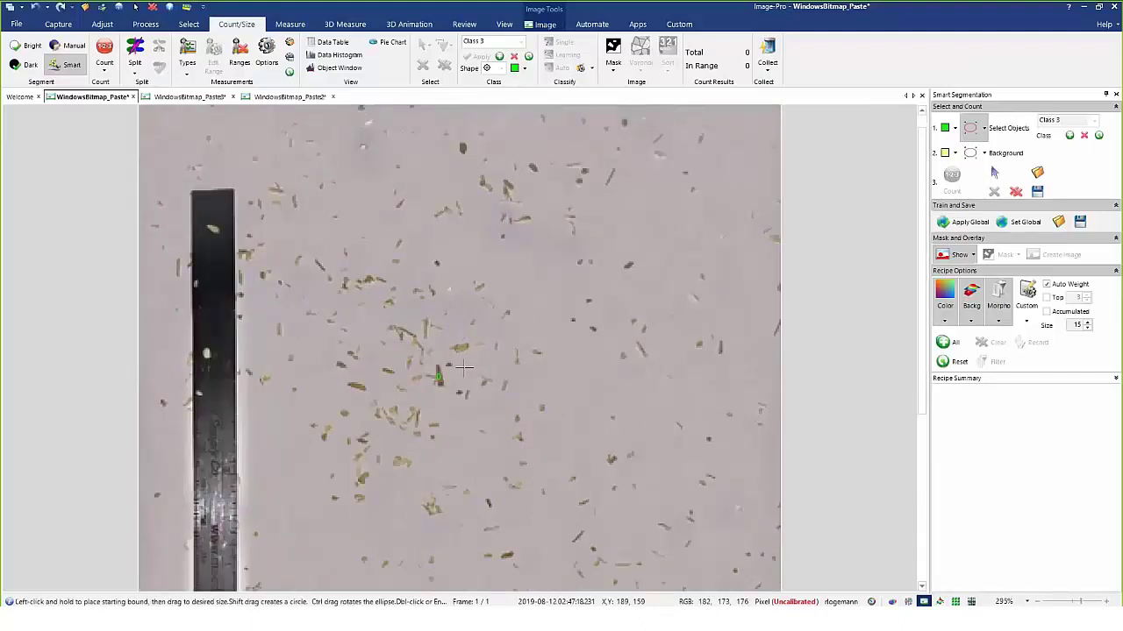
click(463, 348)
- Trace two more particles, right of centre and near the top, as polyline object samples
click(986, 130)
click(1049, 154)
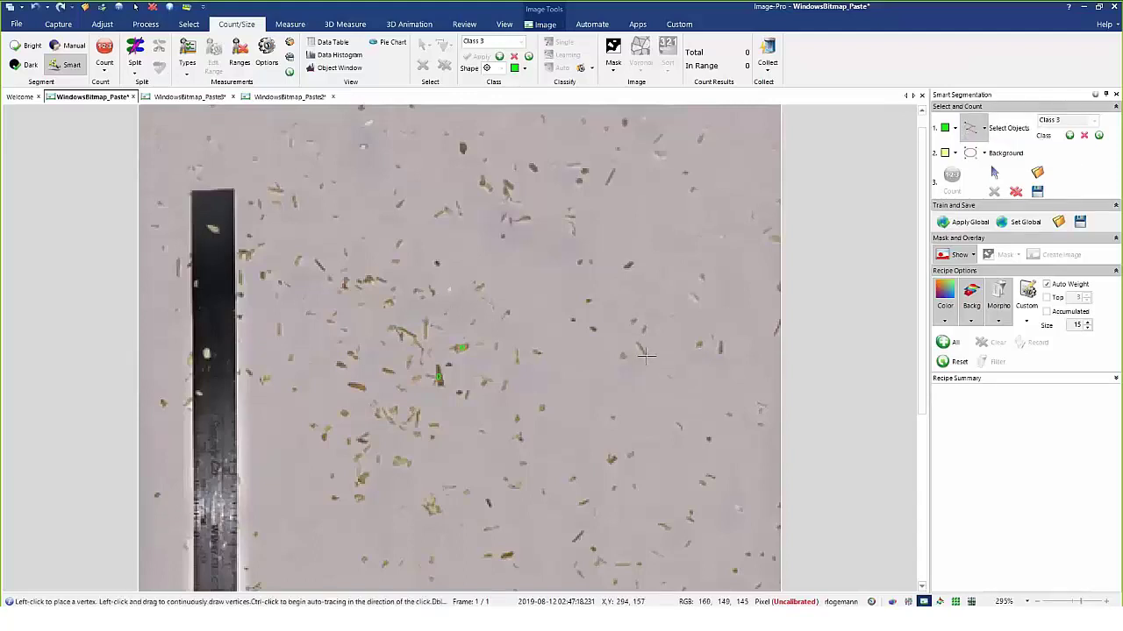
drag(646, 354, 638, 346)
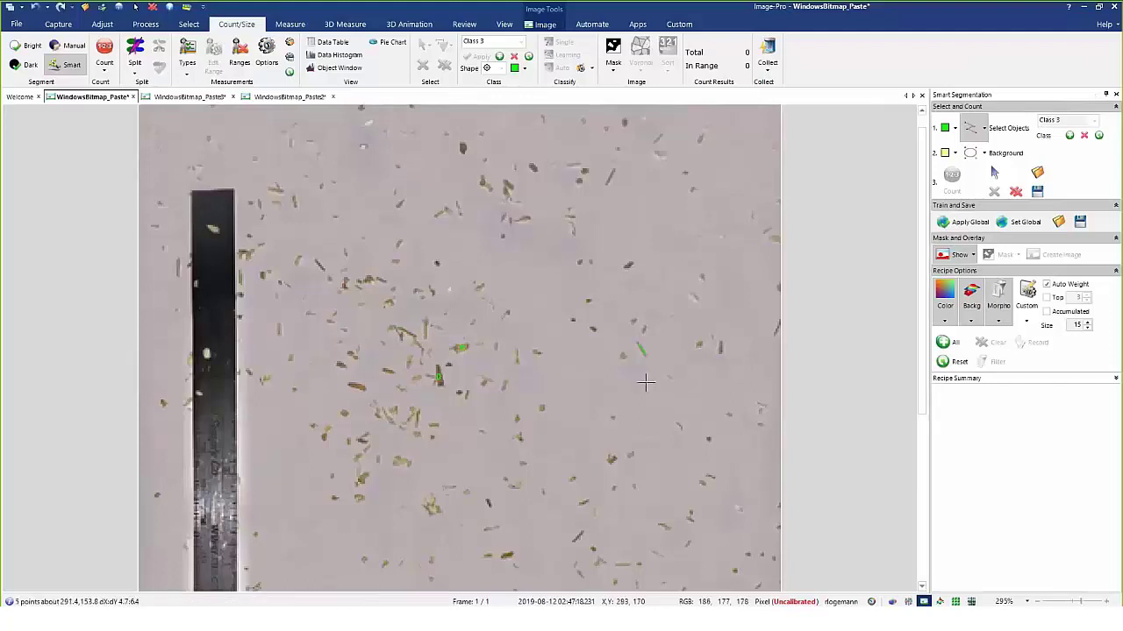
drag(611, 172, 609, 183)
double_click(609, 182)
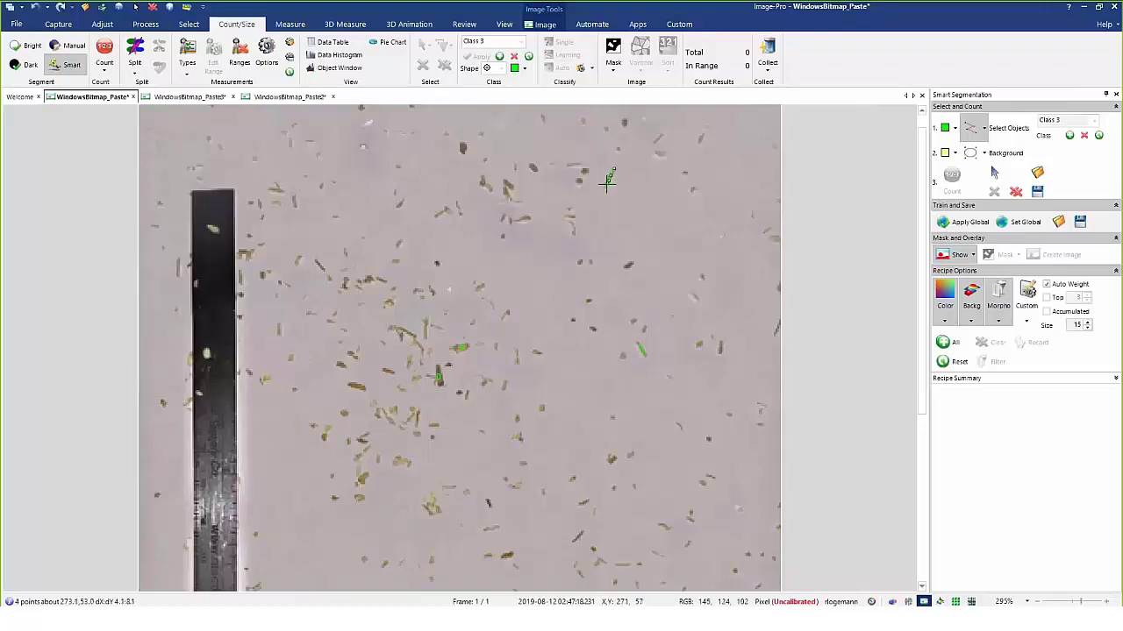
click(970, 152)
- Mark an empty top-right patch as background and lower recipe Size from 15 to 3
drag(625, 193, 669, 226)
double_click(647, 210)
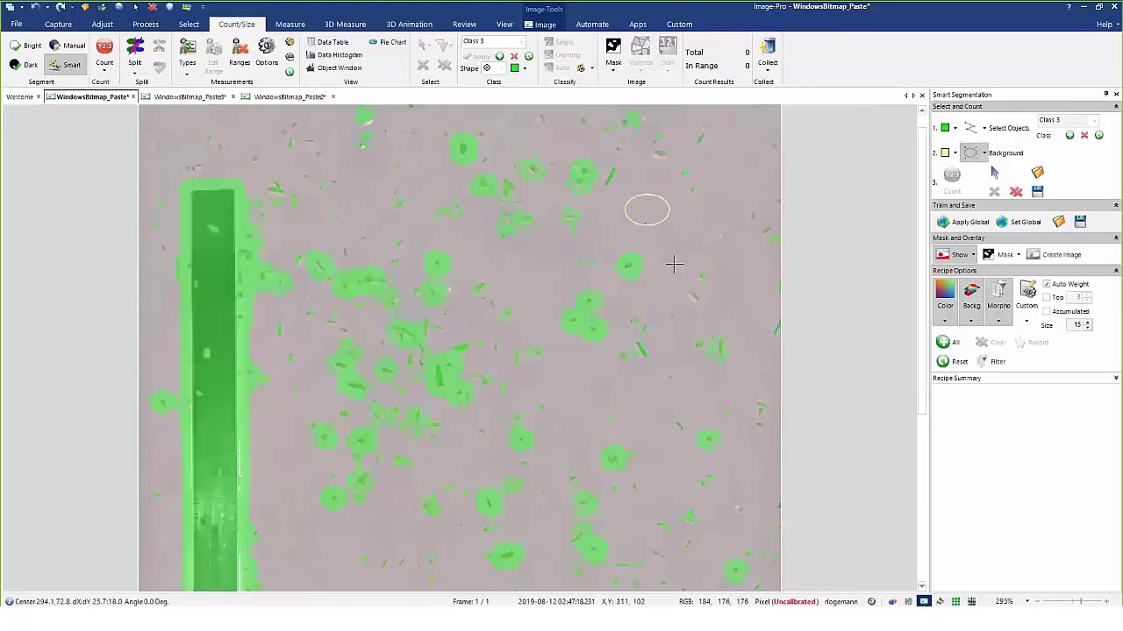
click(1087, 328)
click(1087, 328)
click(1087, 328)
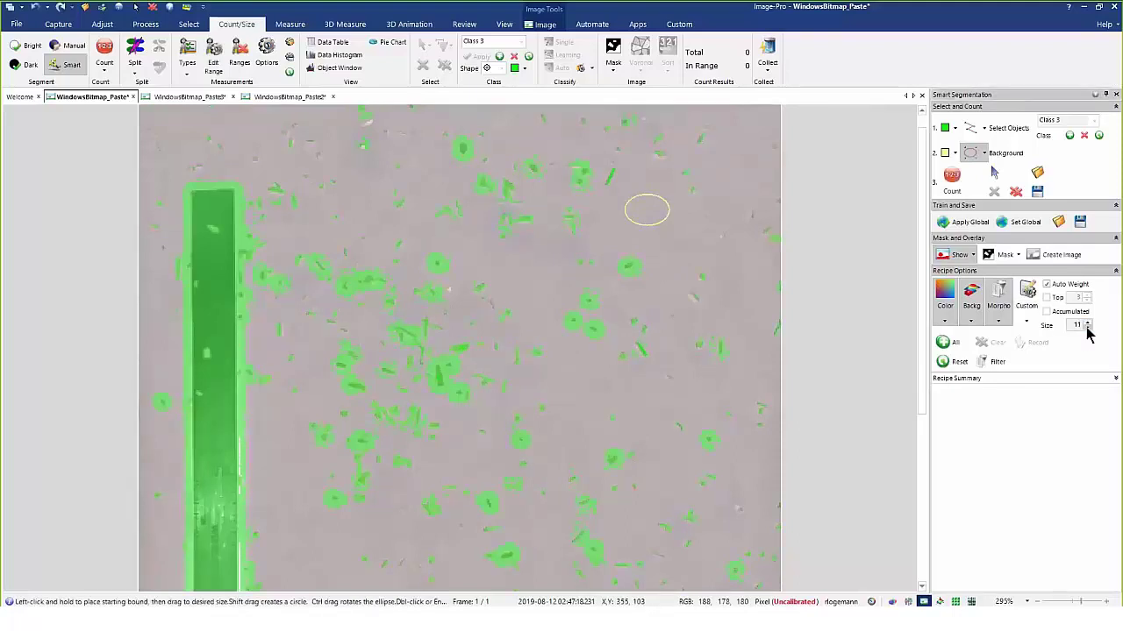
click(1087, 328)
click(1087, 328)
click(1087, 328)
click(1087, 328)
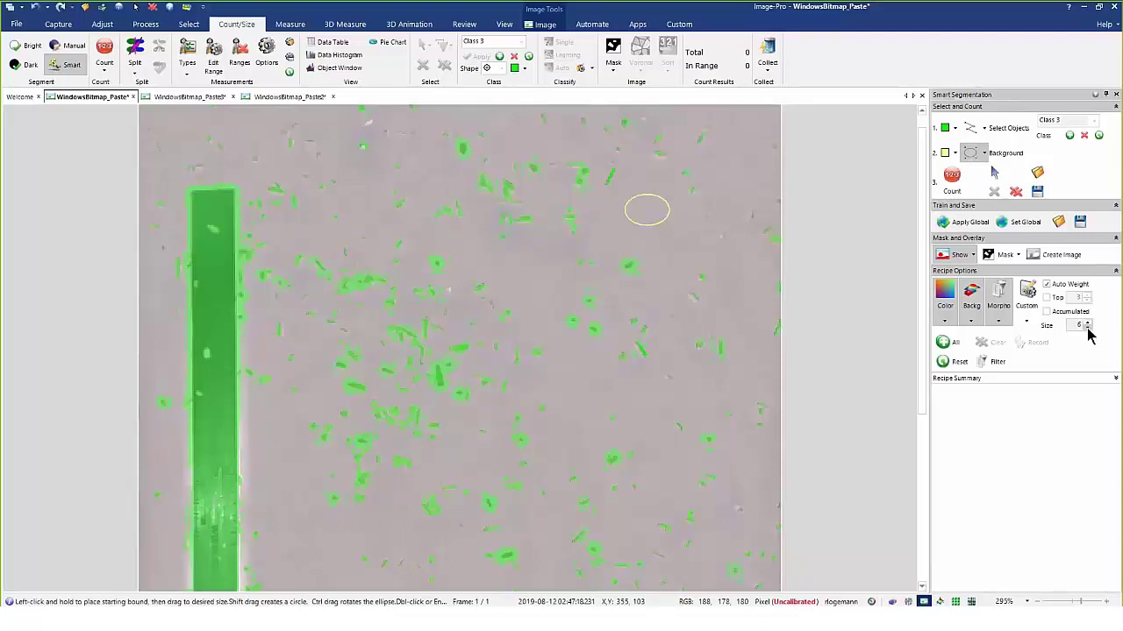
click(1087, 328)
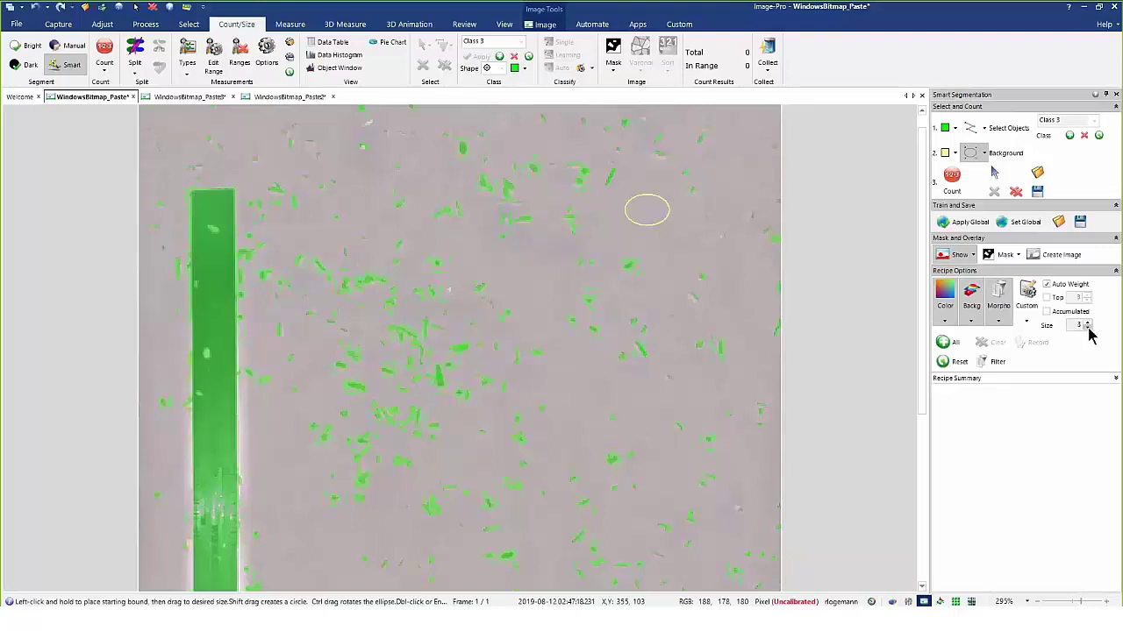
click(1087, 328)
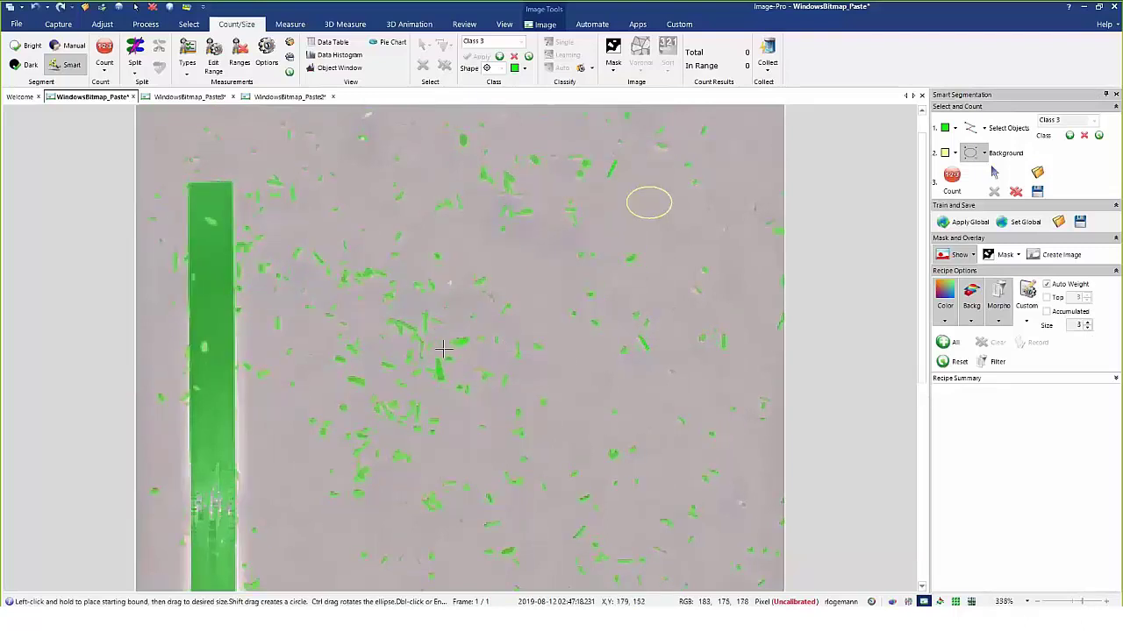
- Toggle the detection overlay off and on to compare it with the raw particles
scroll(442, 334, up, 4)
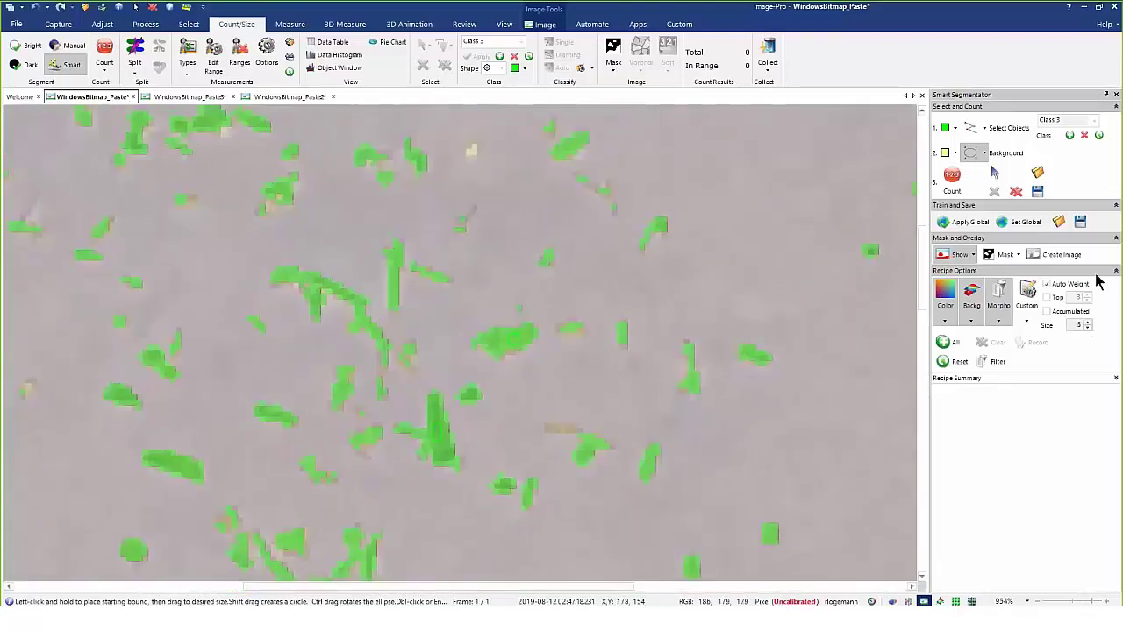
click(956, 258)
click(957, 259)
click(957, 259)
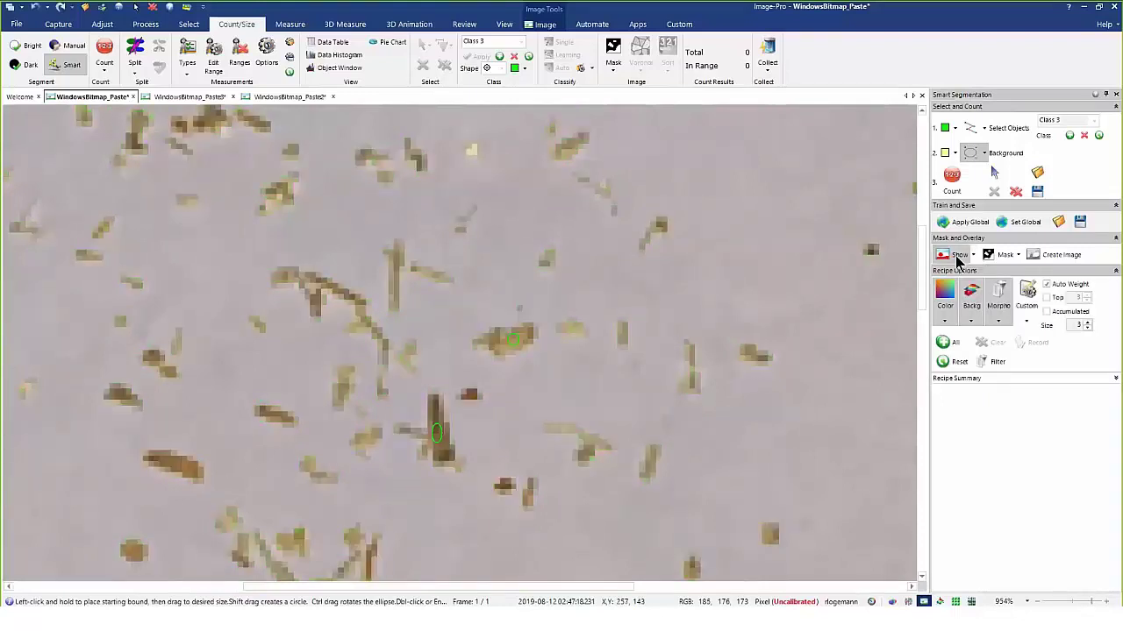
click(958, 258)
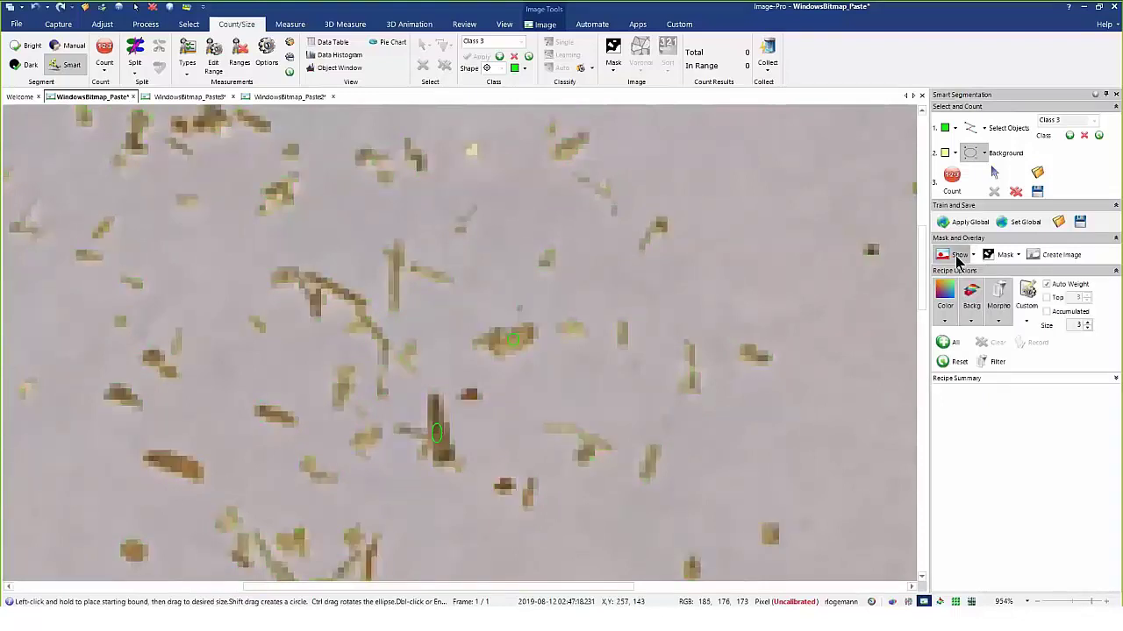
click(971, 154)
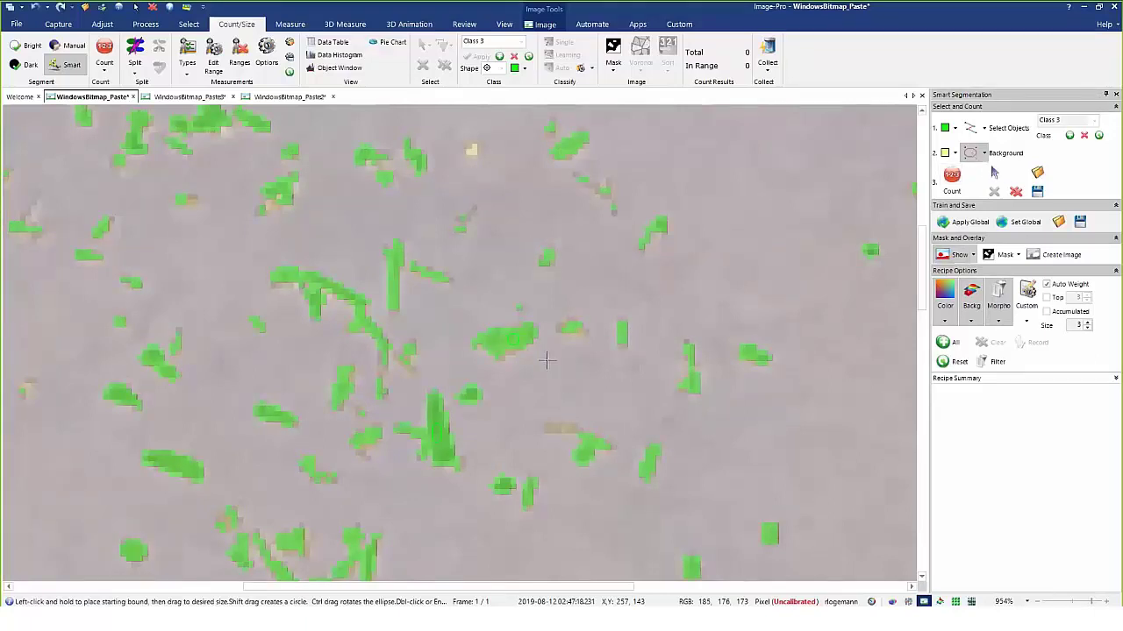
scroll(545, 359, down, 2)
scroll(465, 342, down, 2)
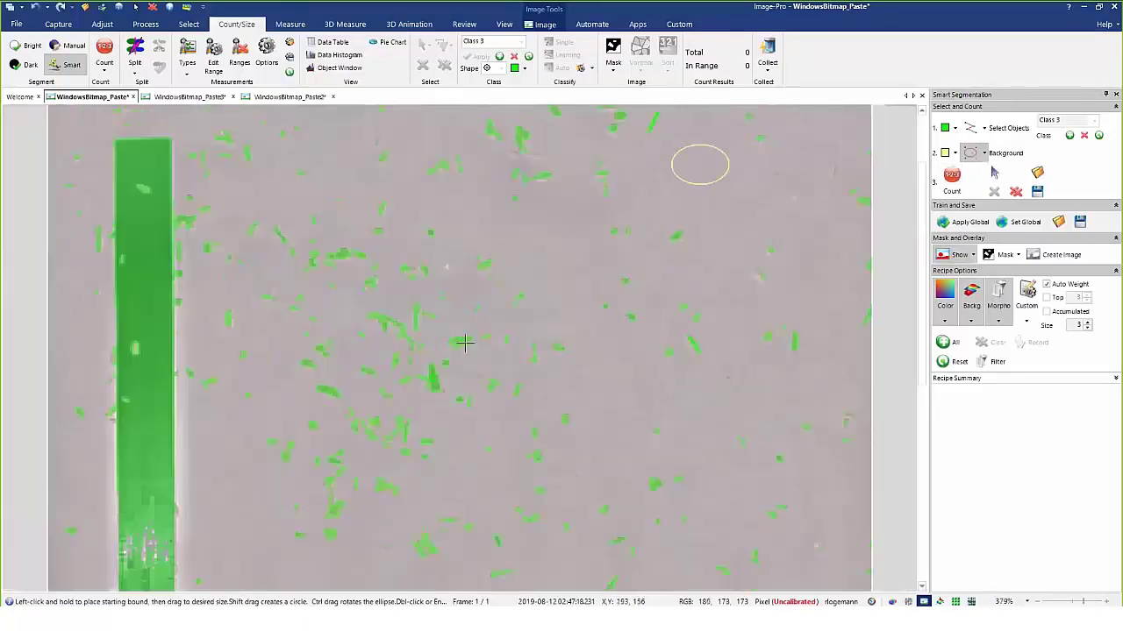
scroll(466, 344, down, 4)
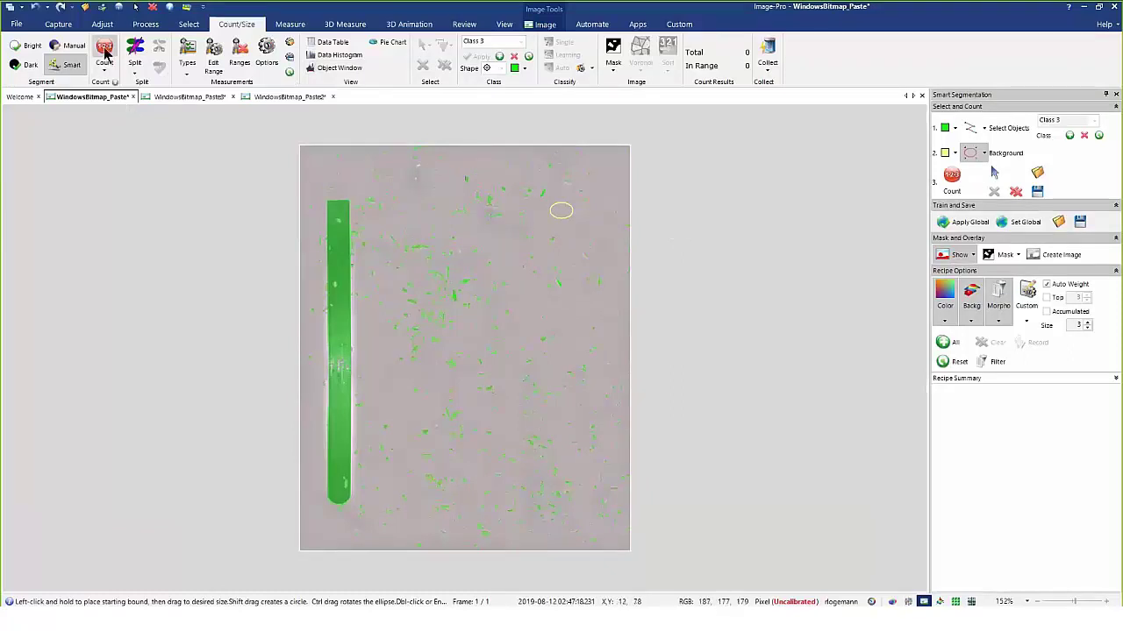
- Reset the area range, cap maximum area at 1781.39, and count 443 objects, 442 in range
click(216, 55)
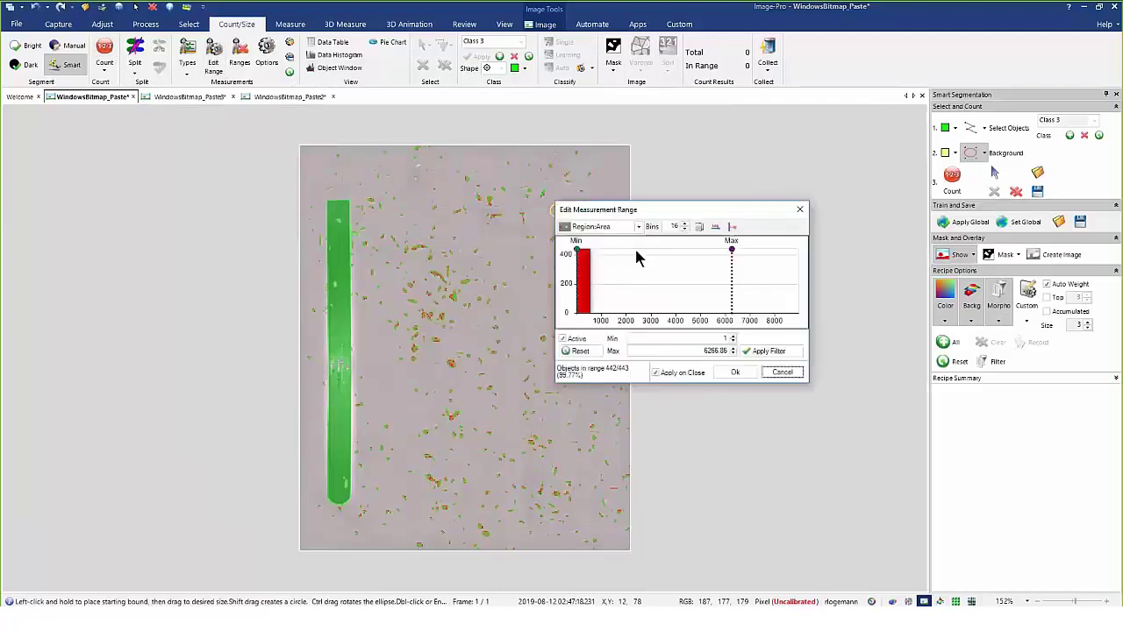
click(592, 351)
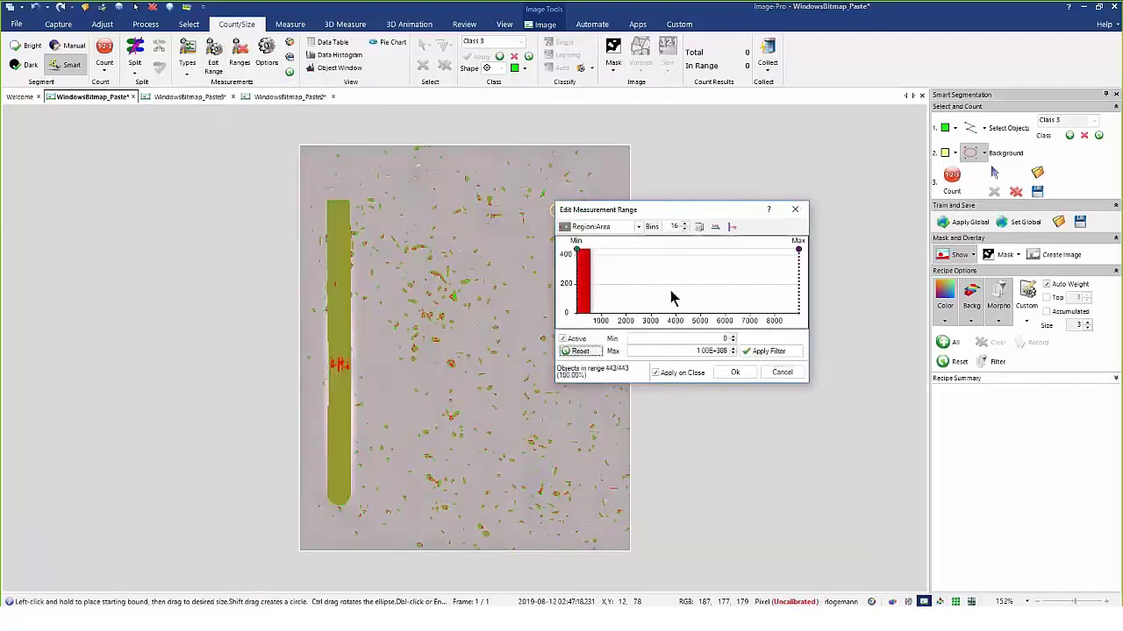
drag(798, 251, 666, 252)
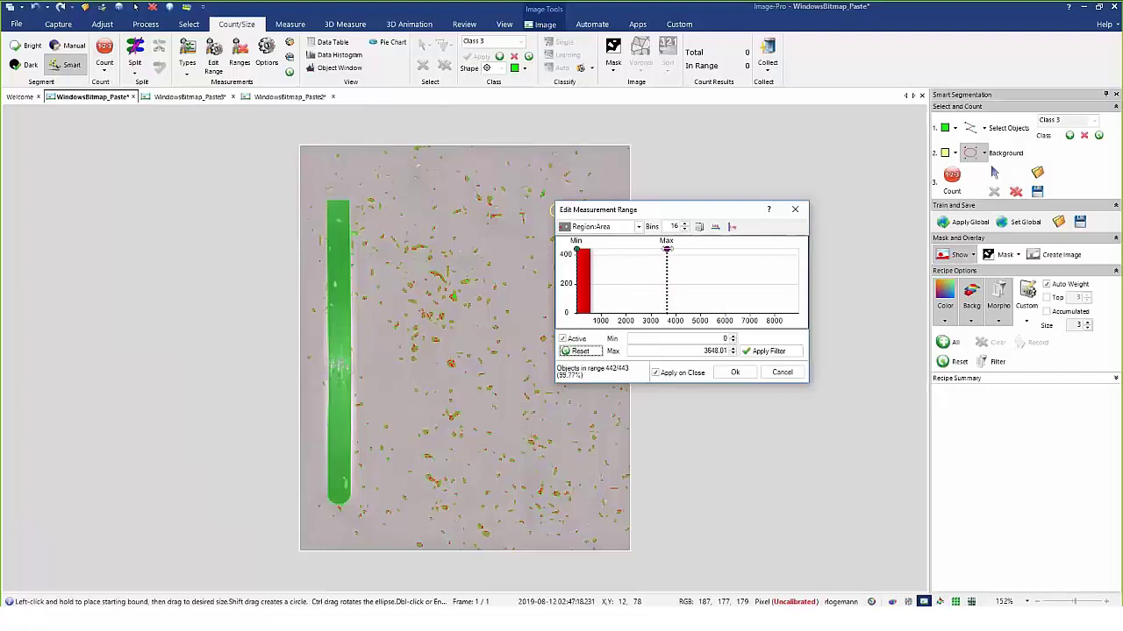
drag(666, 251, 620, 253)
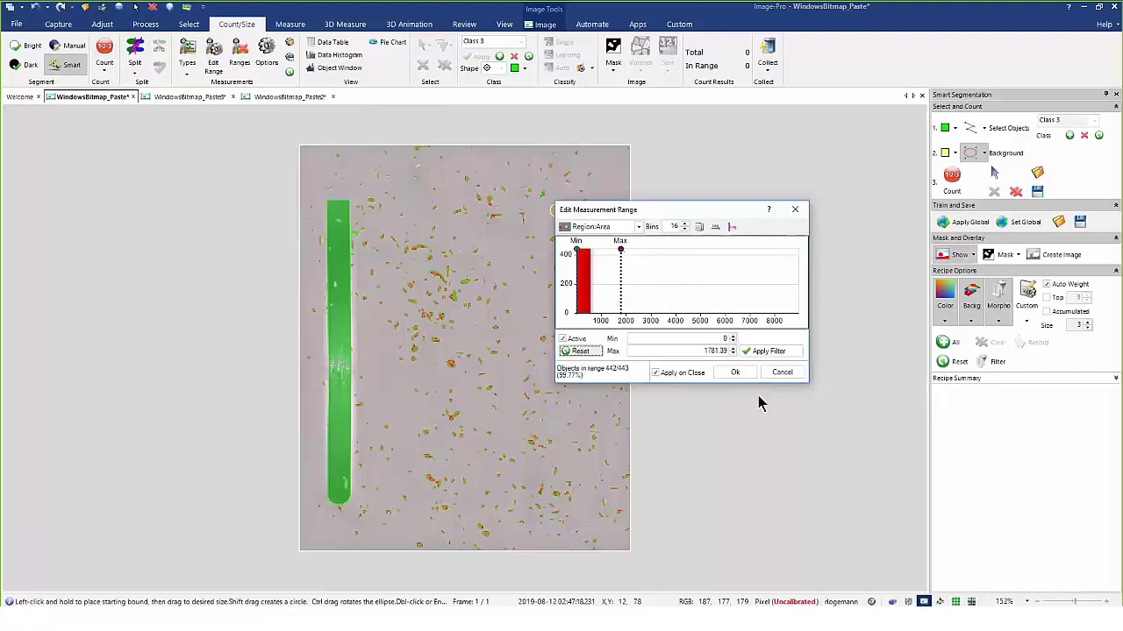
click(742, 374)
click(105, 51)
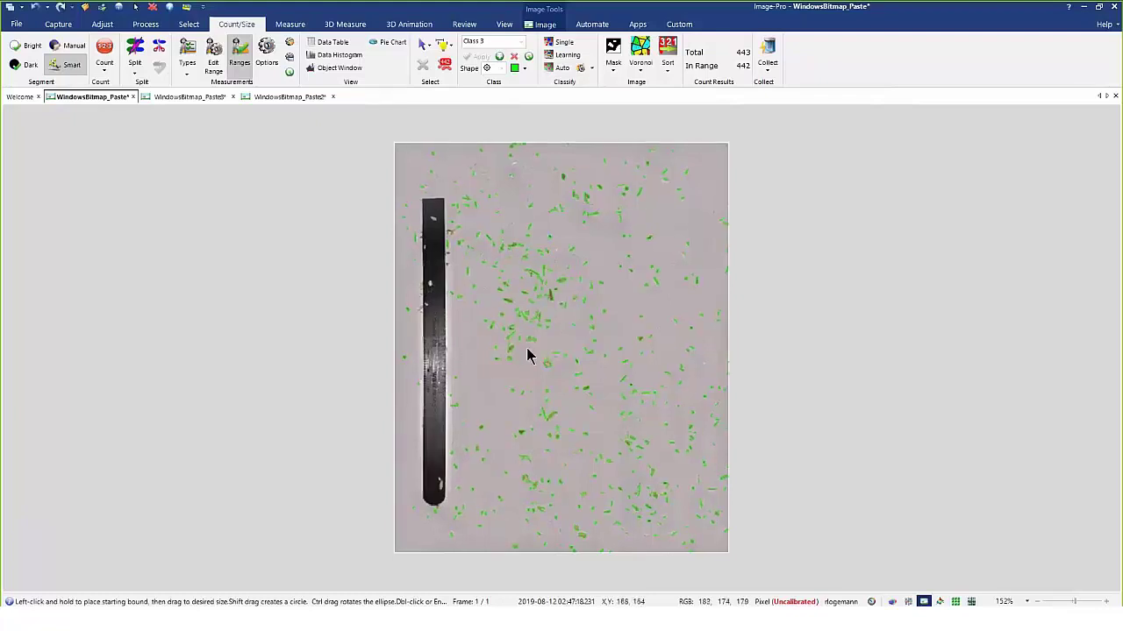
- Raise the minimum area to about 8, leaving 365 of 443 objects in range
scroll(527, 355, up, 4)
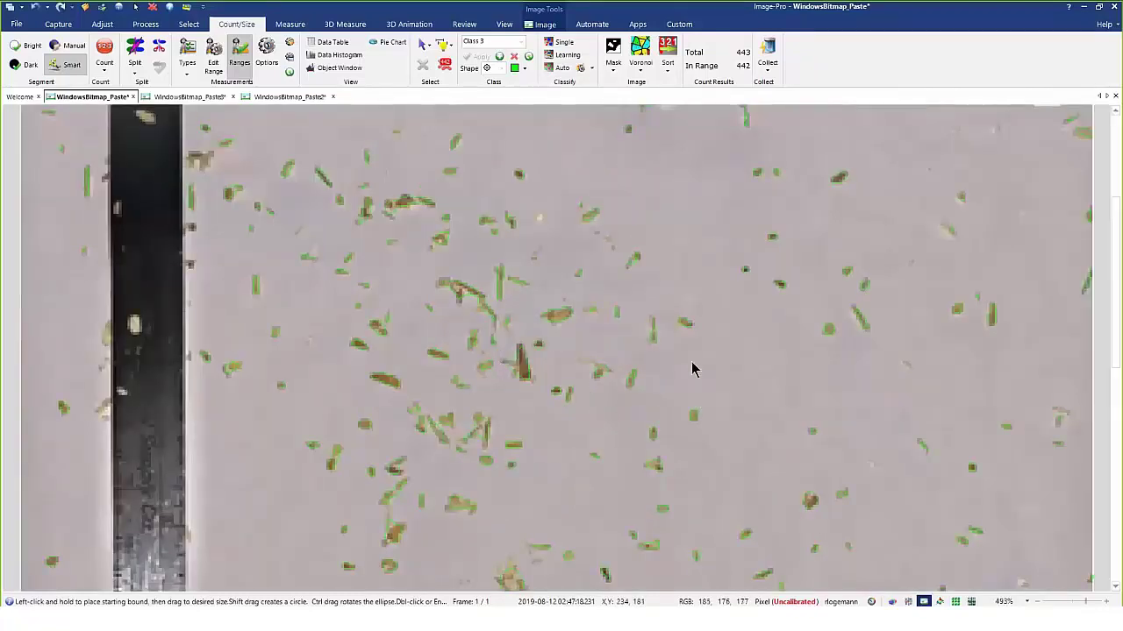
scroll(530, 436, down, 2)
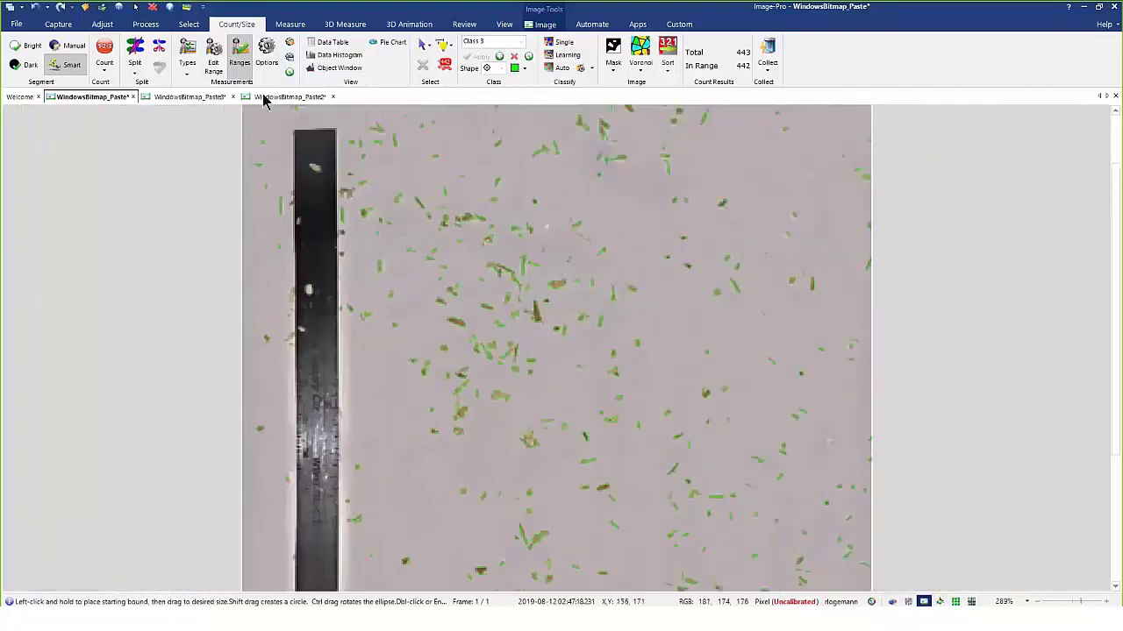
click(215, 58)
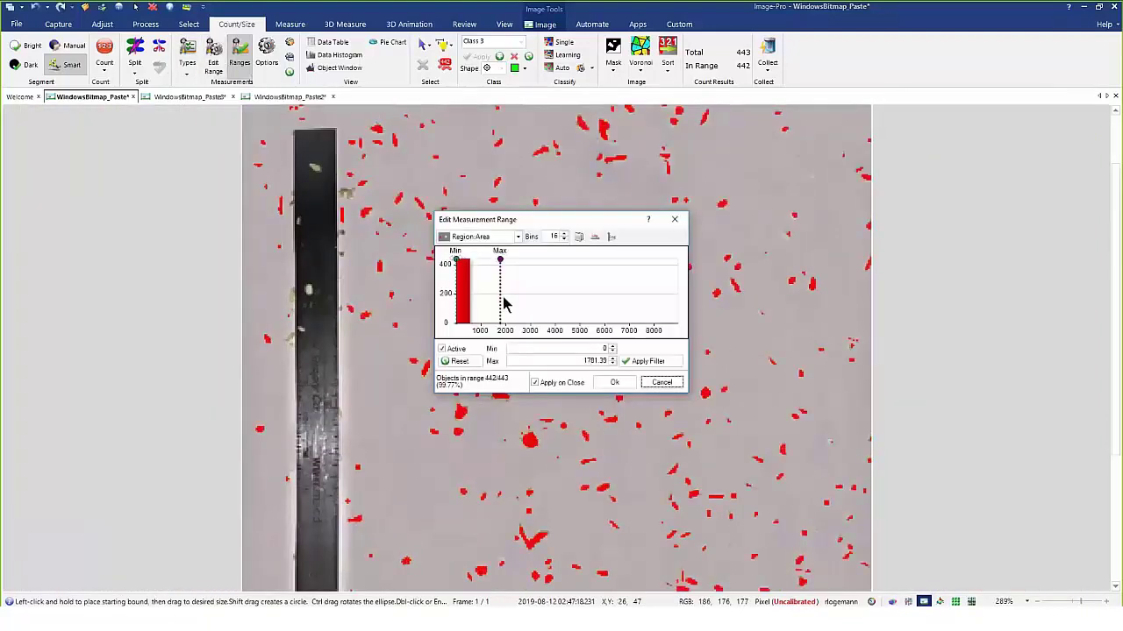
click(613, 348)
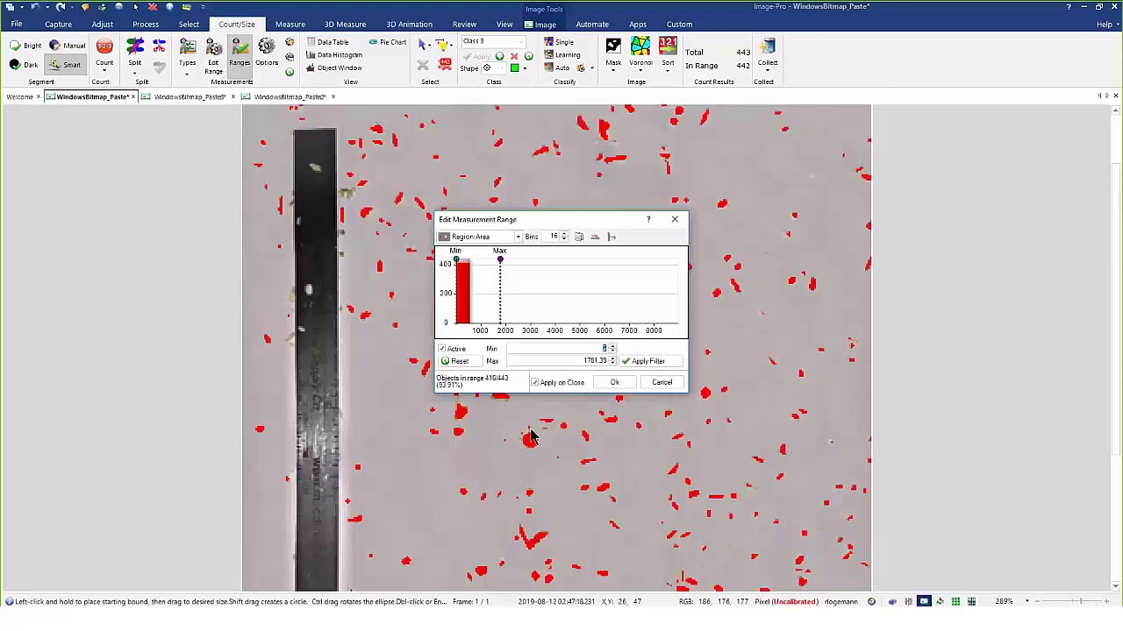
click(613, 348)
click(620, 383)
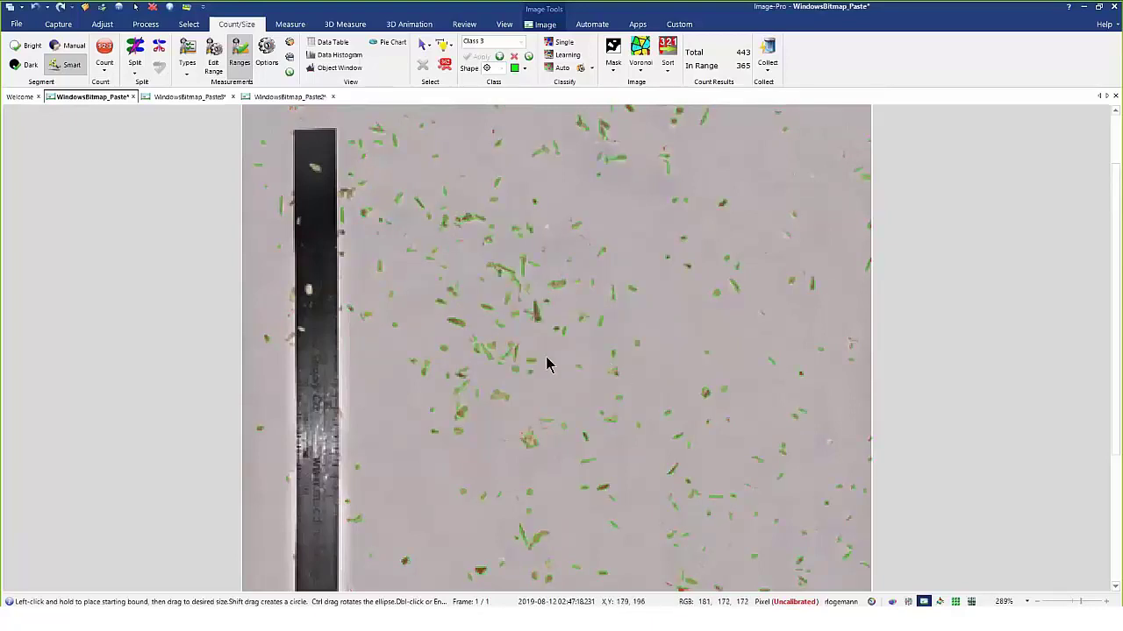
- Save the measurement options over wood chips - Distribution.iqo, confirming the replacement
click(291, 56)
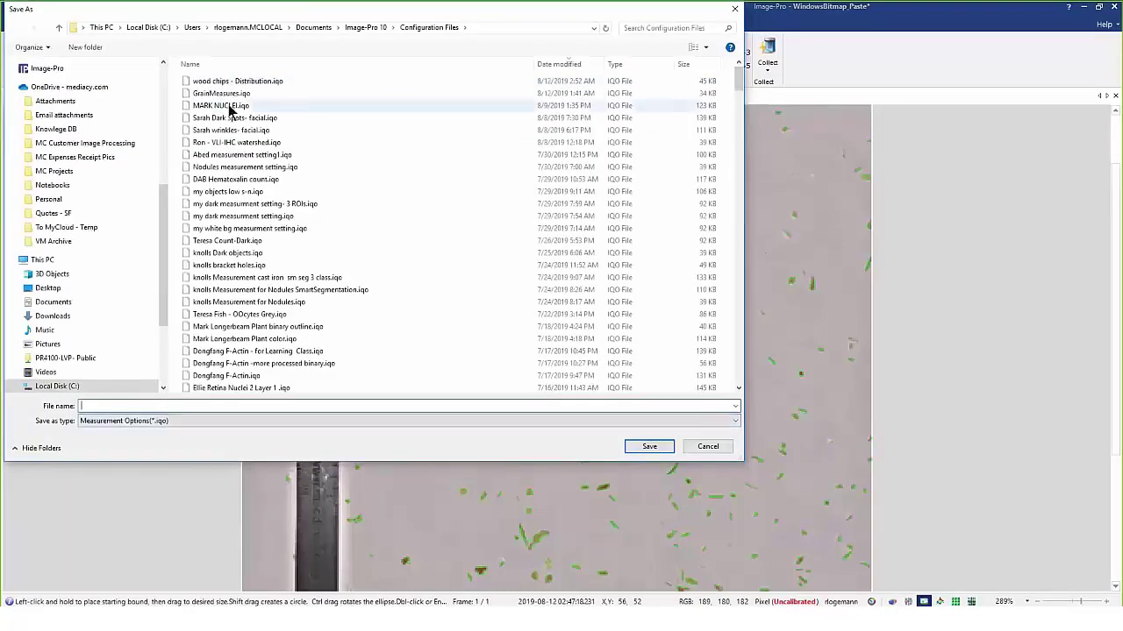
click(214, 82)
click(214, 81)
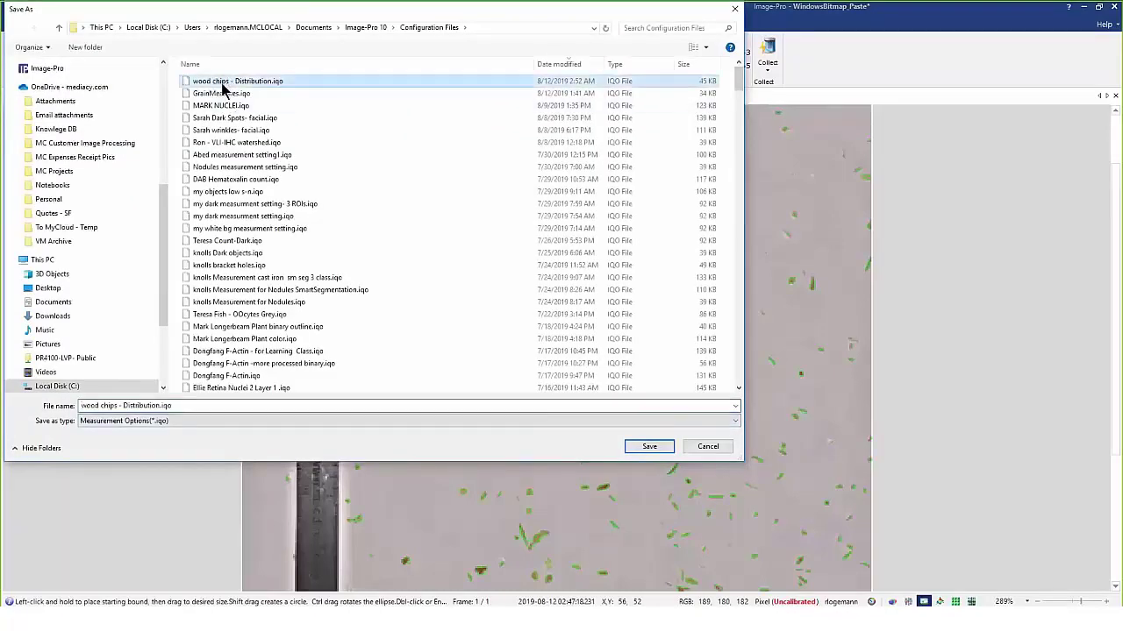
click(649, 448)
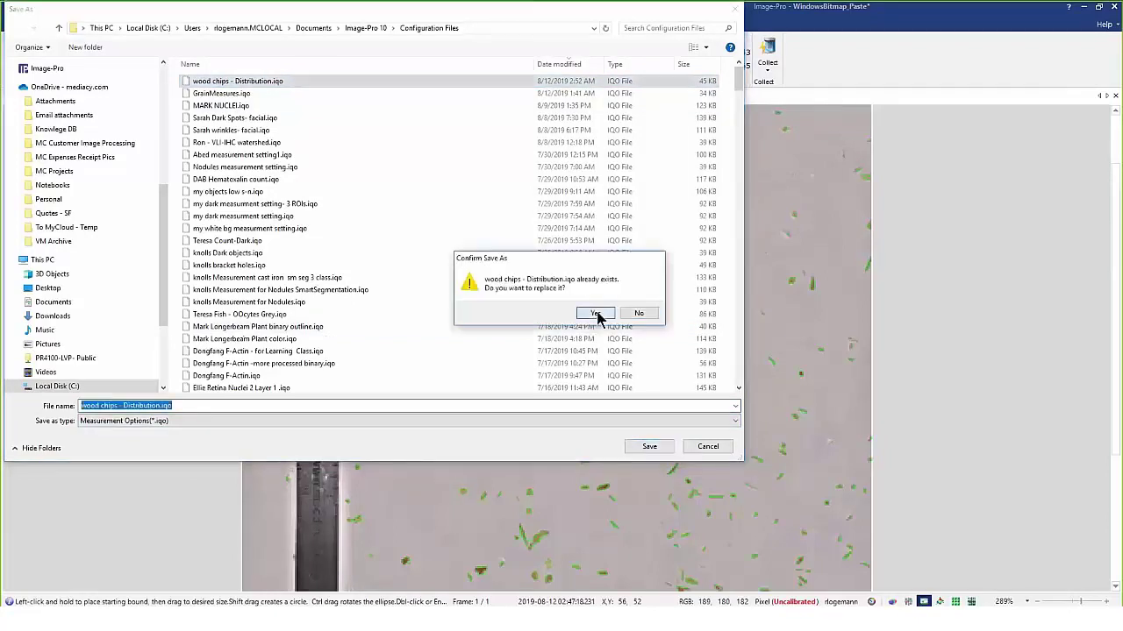
click(597, 314)
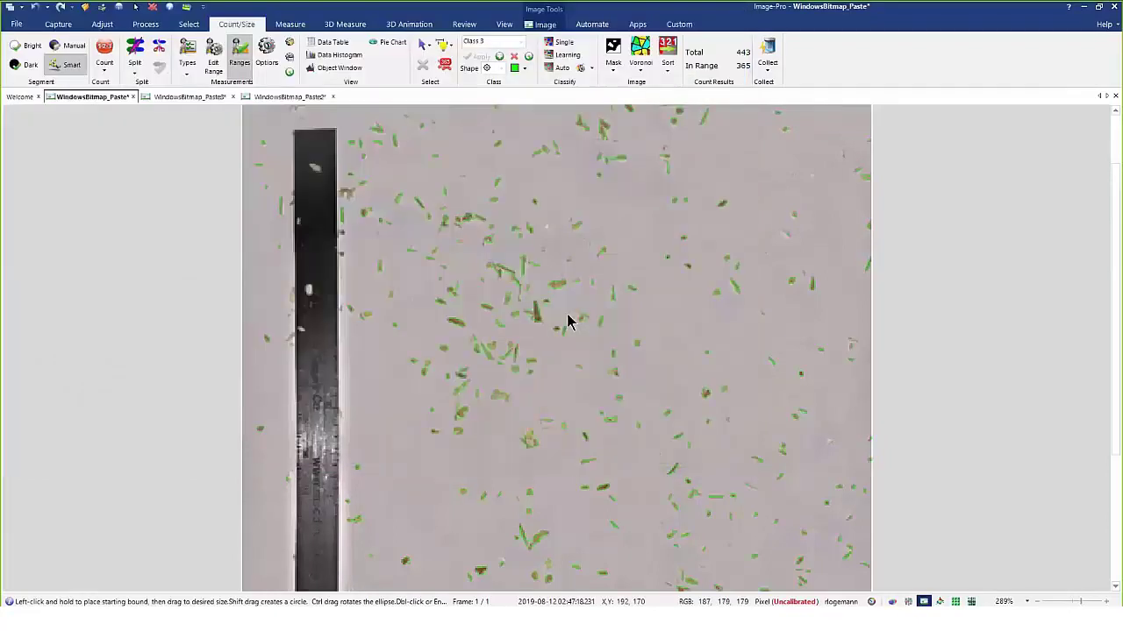
- Raise segmentation smoothing to 4 and recount, giving 376 objects in range
click(266, 54)
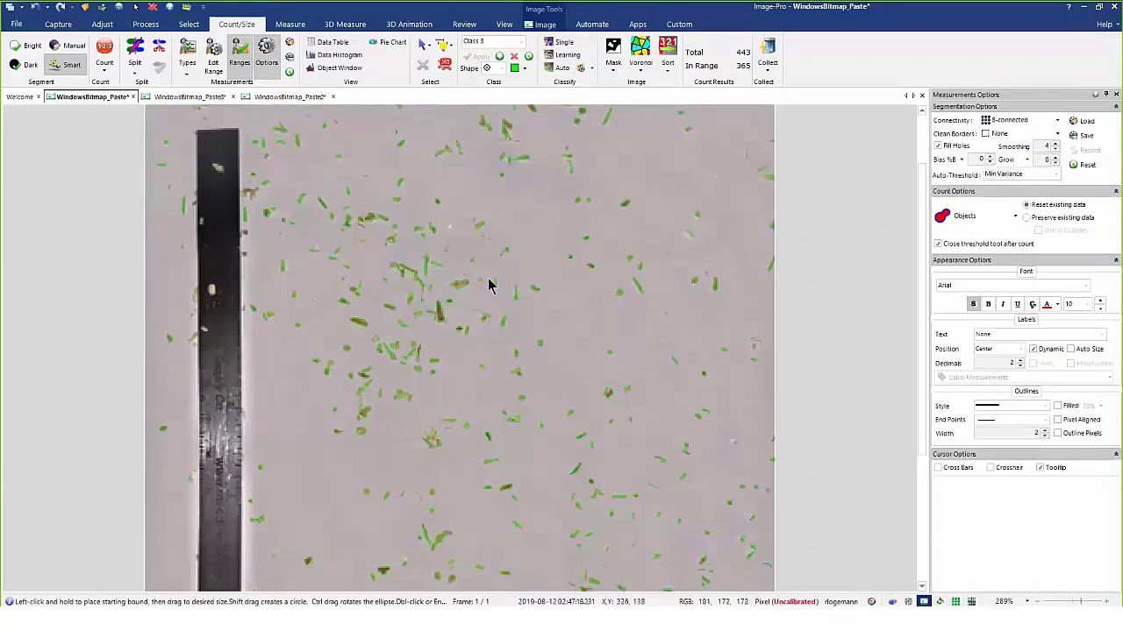
click(1056, 145)
click(1056, 146)
click(1056, 146)
click(105, 49)
click(1057, 408)
click(1058, 408)
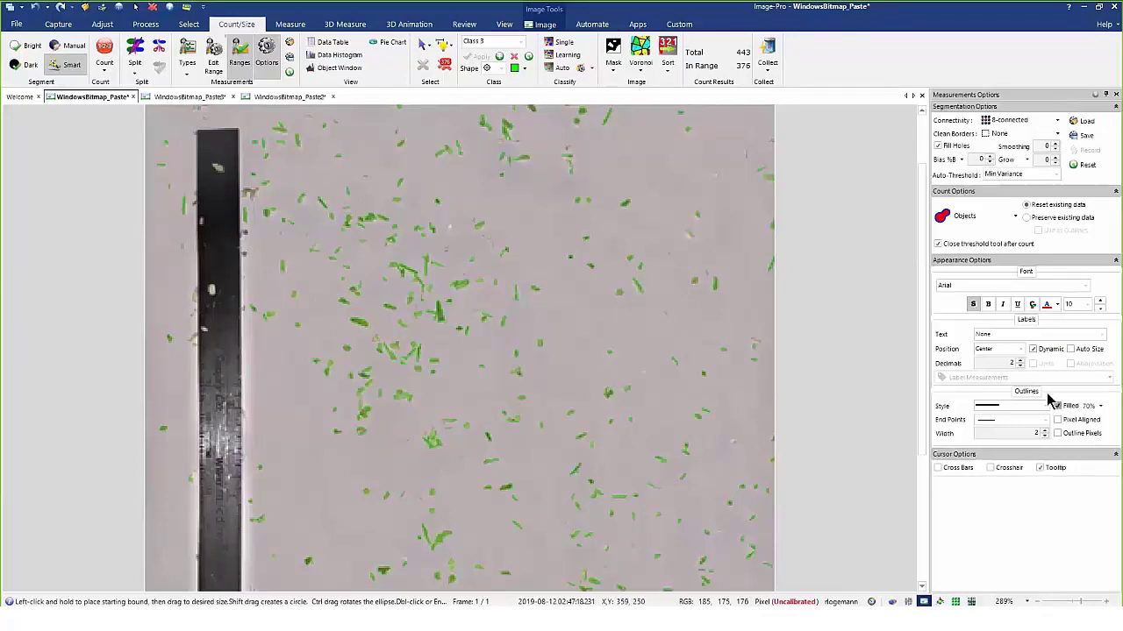
- Try Measurement labels showing area, then set the label text back to None
click(995, 338)
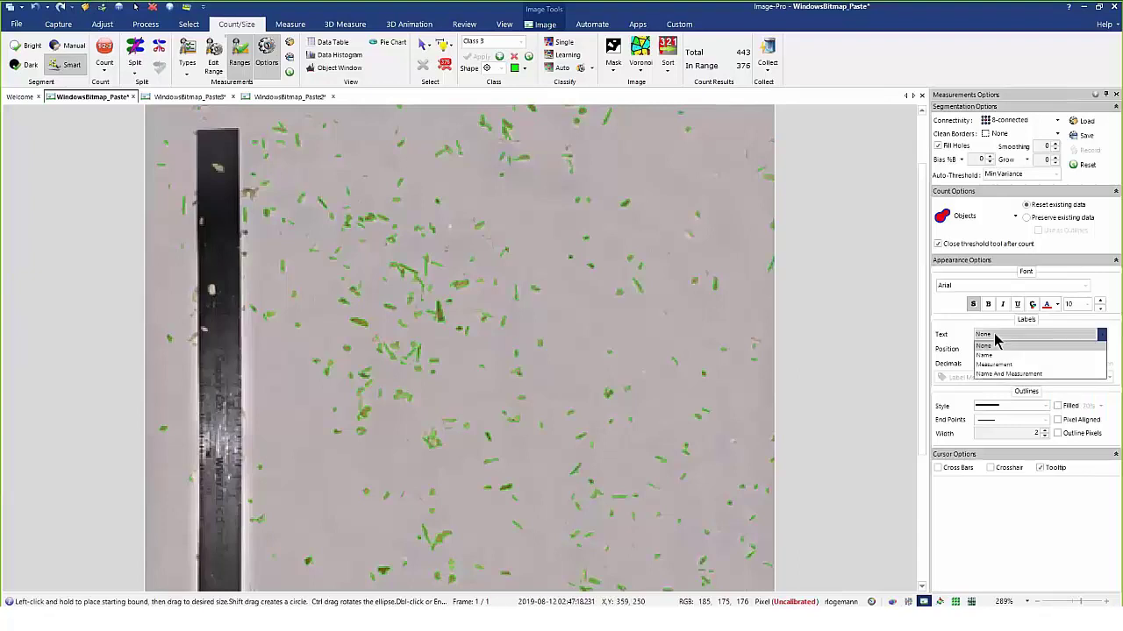
click(997, 363)
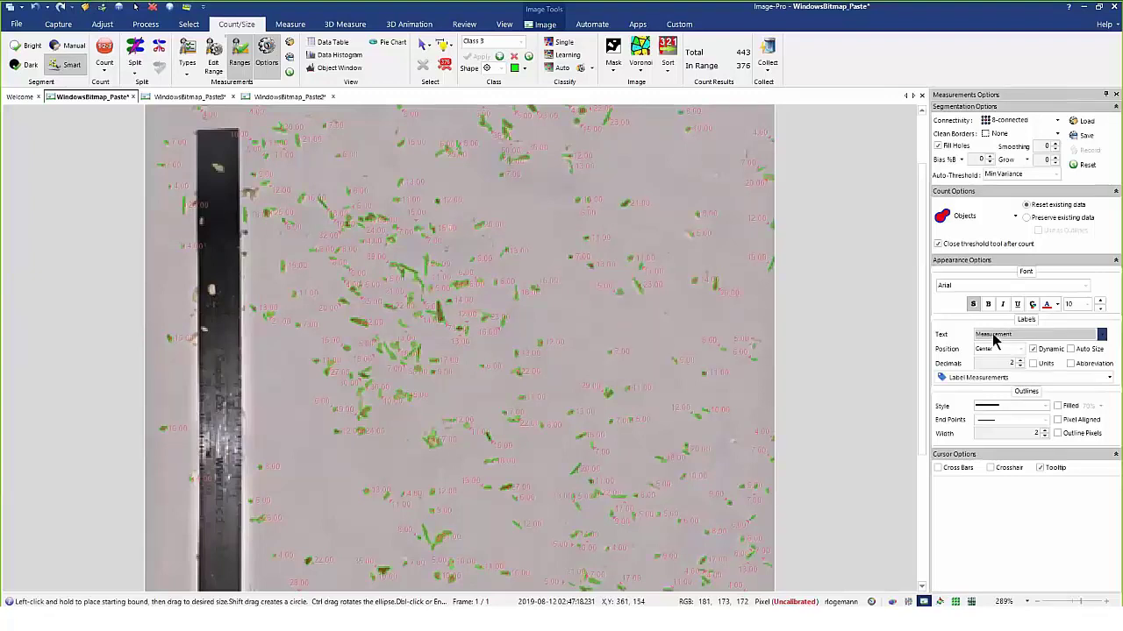
click(988, 380)
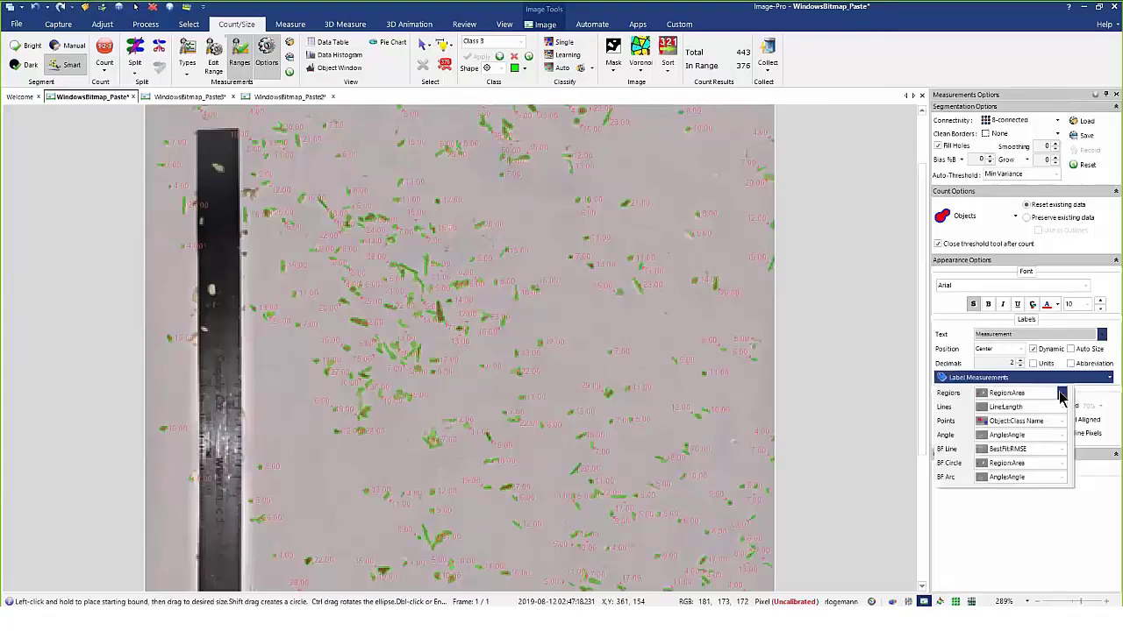
click(1061, 395)
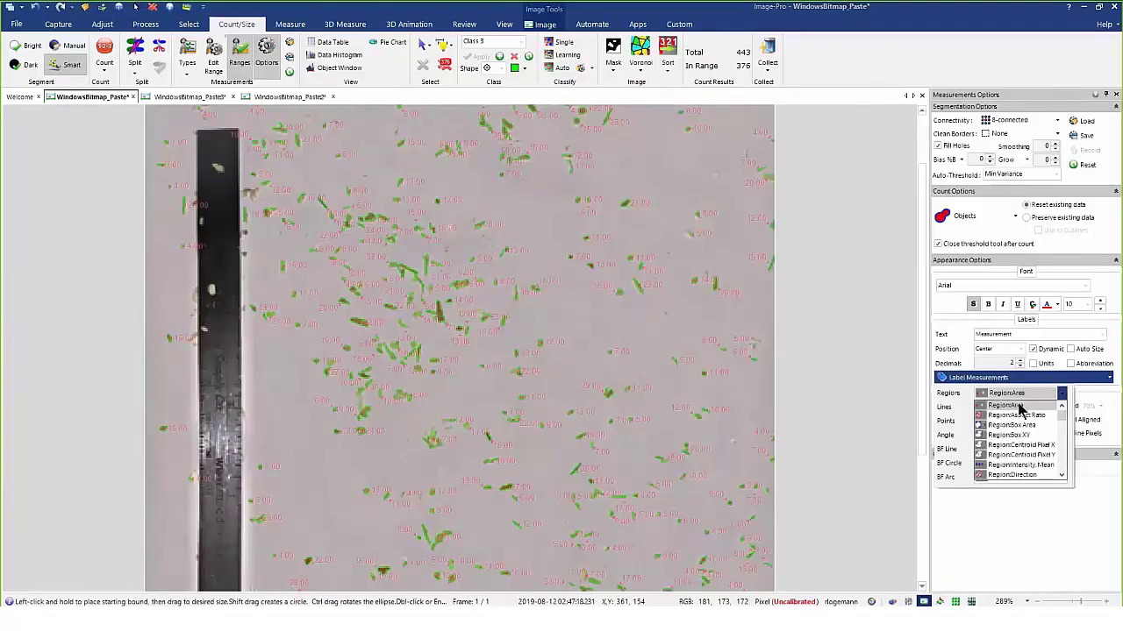
mouse_move(1061, 409)
mouse_down()
mouse_move(1063, 424)
mouse_move(1063, 407)
mouse_up()
click(1042, 405)
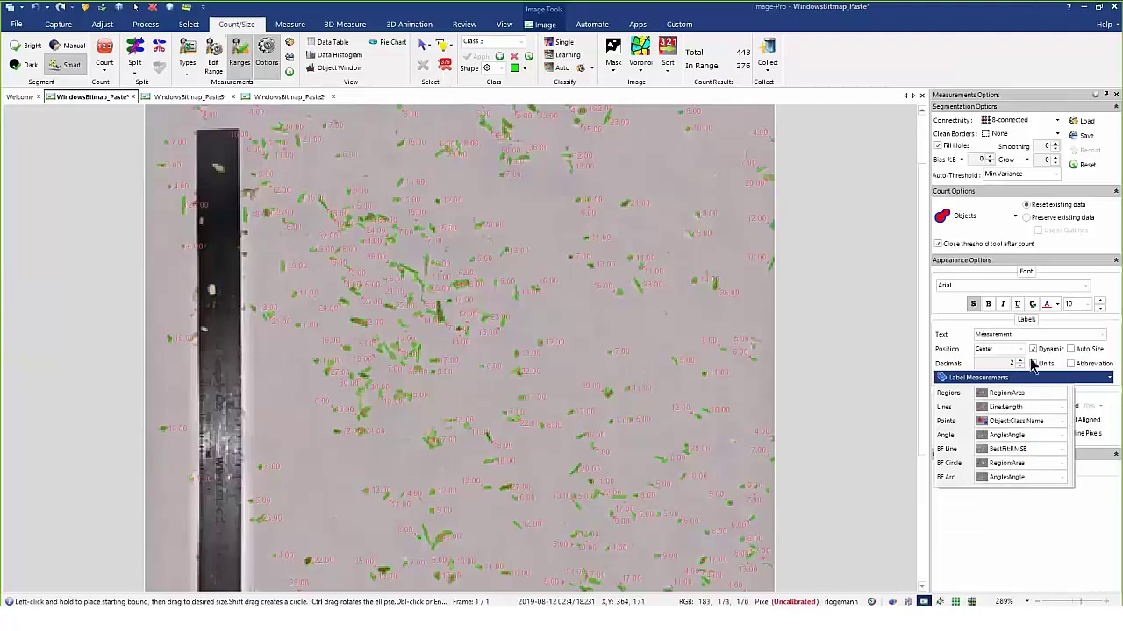
click(1035, 341)
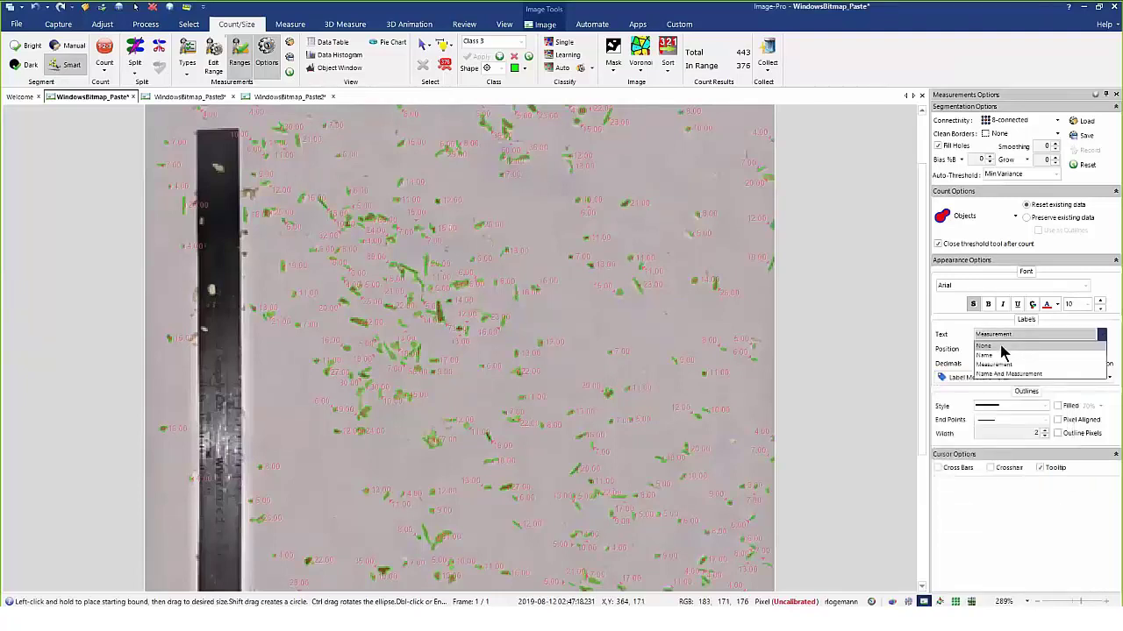
click(1005, 348)
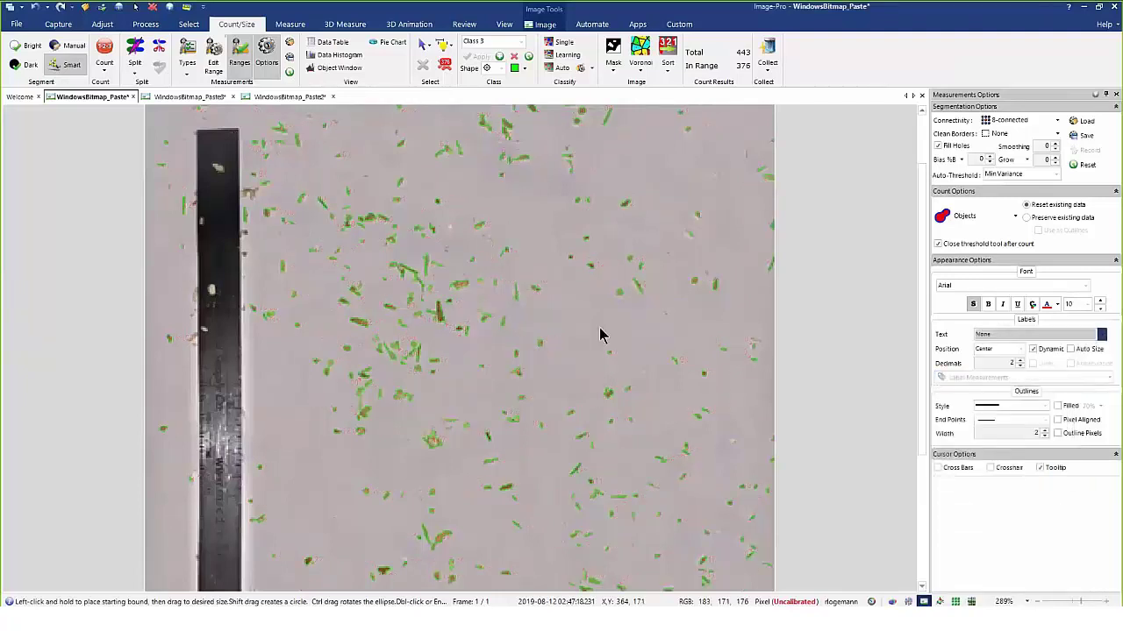
click(291, 56)
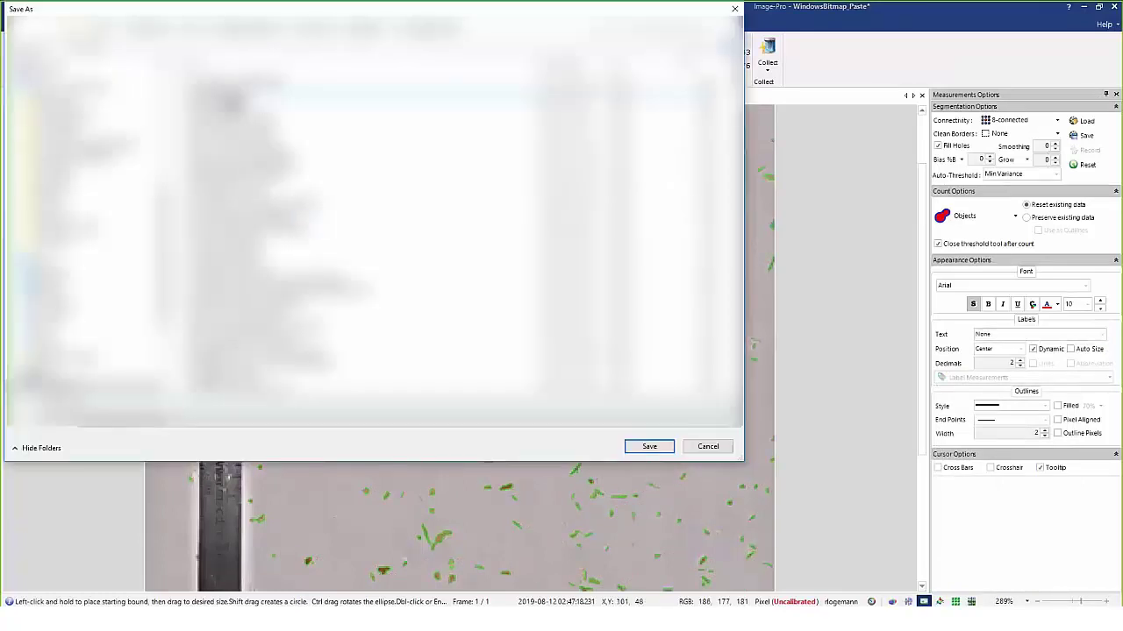
- Overwrite the existing settings file with the updated measurement options
click(660, 449)
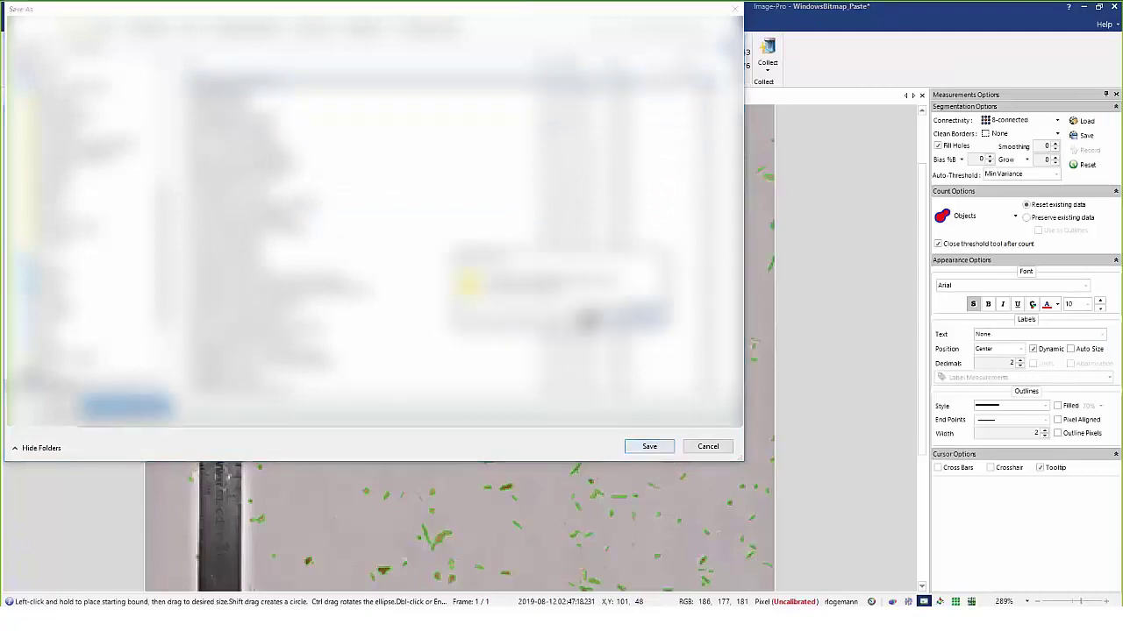
click(605, 317)
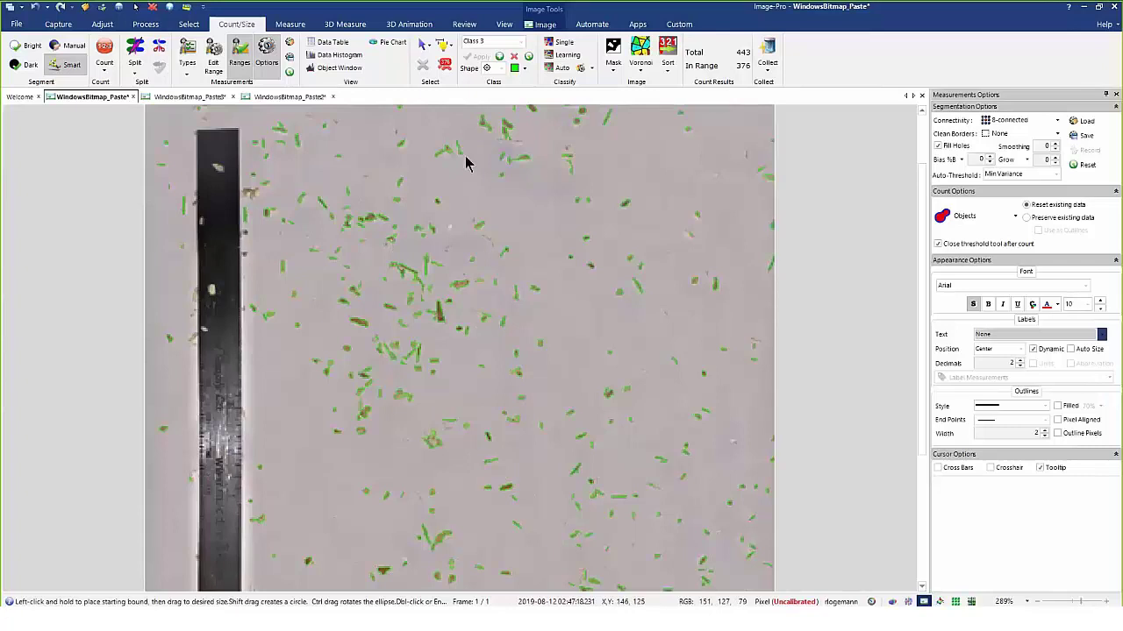
- Classify objects by Region:Area into 3 bins with limits 4, 33, 62 and 91
click(564, 43)
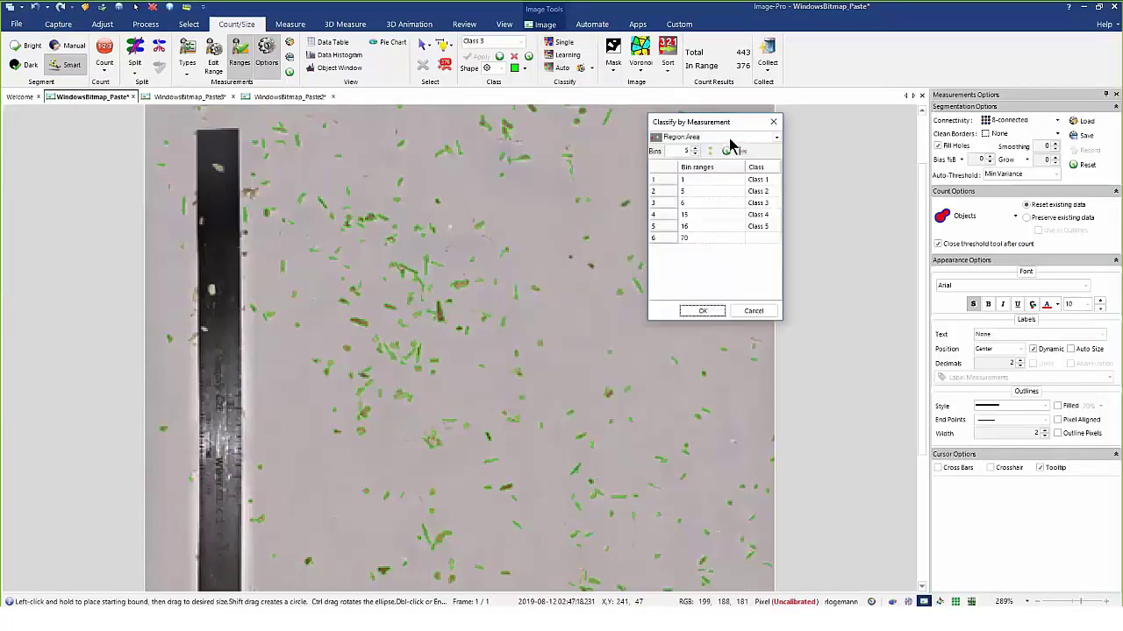
click(776, 138)
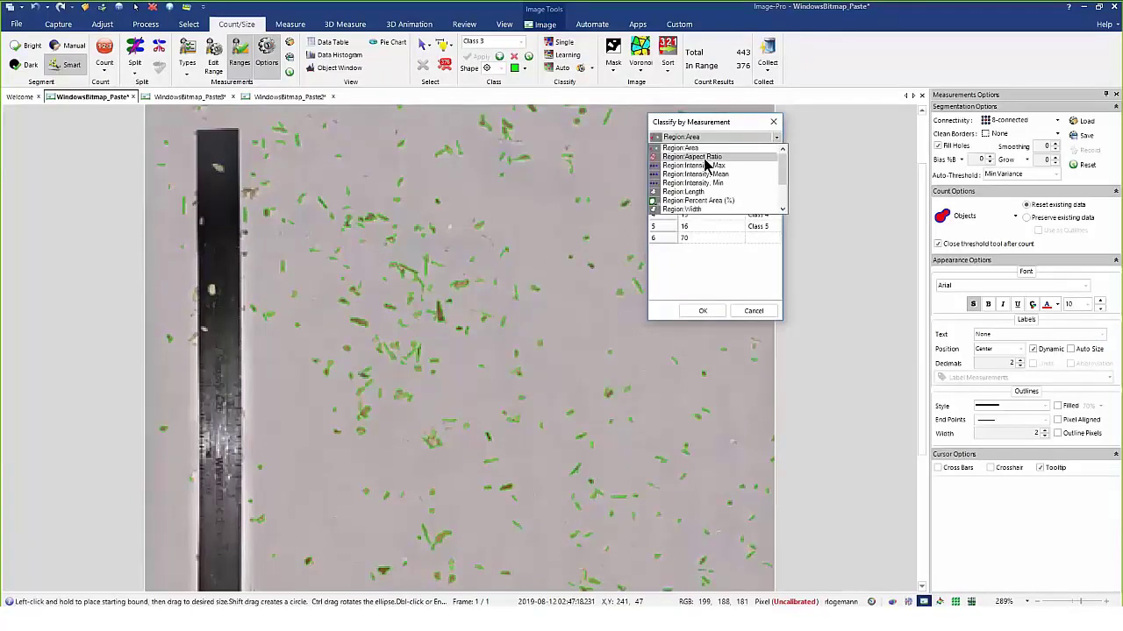
mouse_move(783, 168)
mouse_down()
mouse_move(777, 188)
mouse_move(777, 156)
mouse_up()
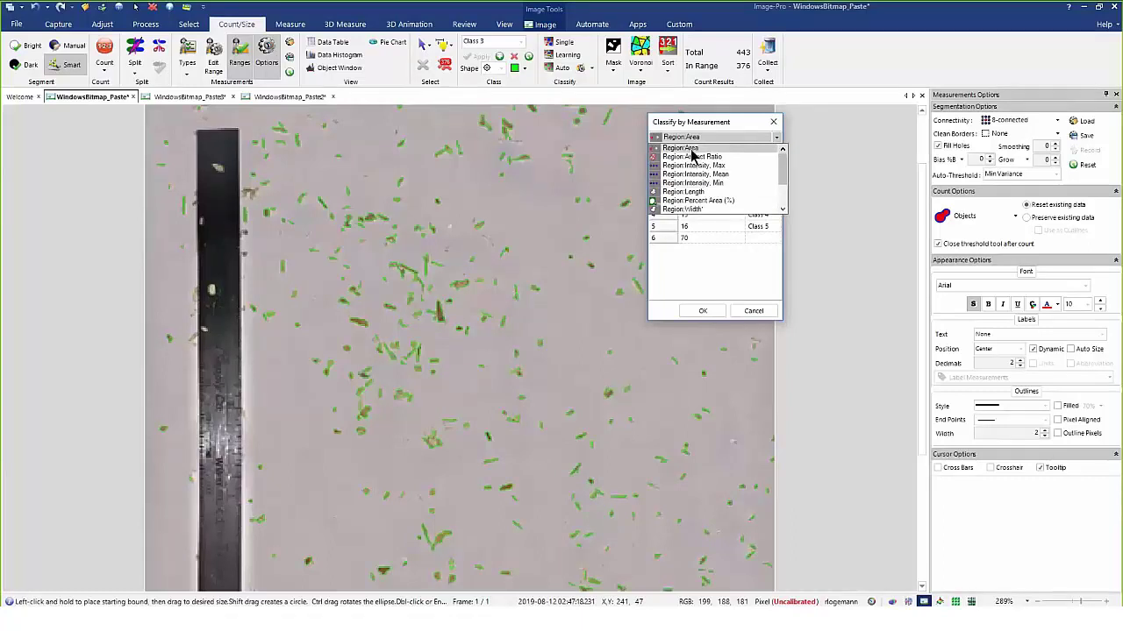
click(693, 150)
click(696, 154)
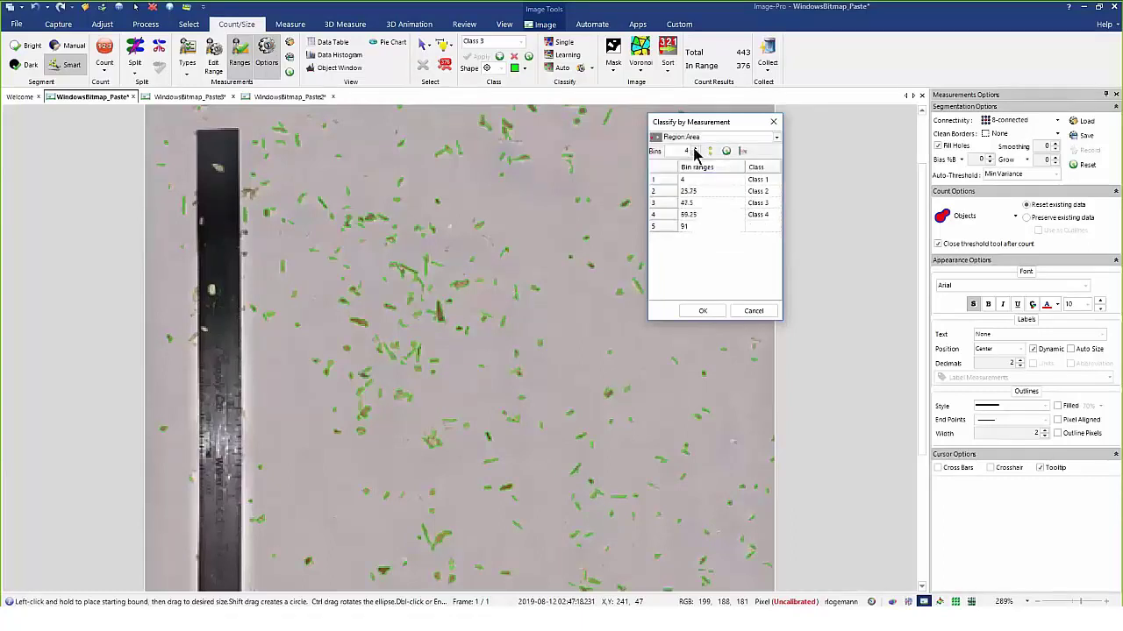
click(696, 154)
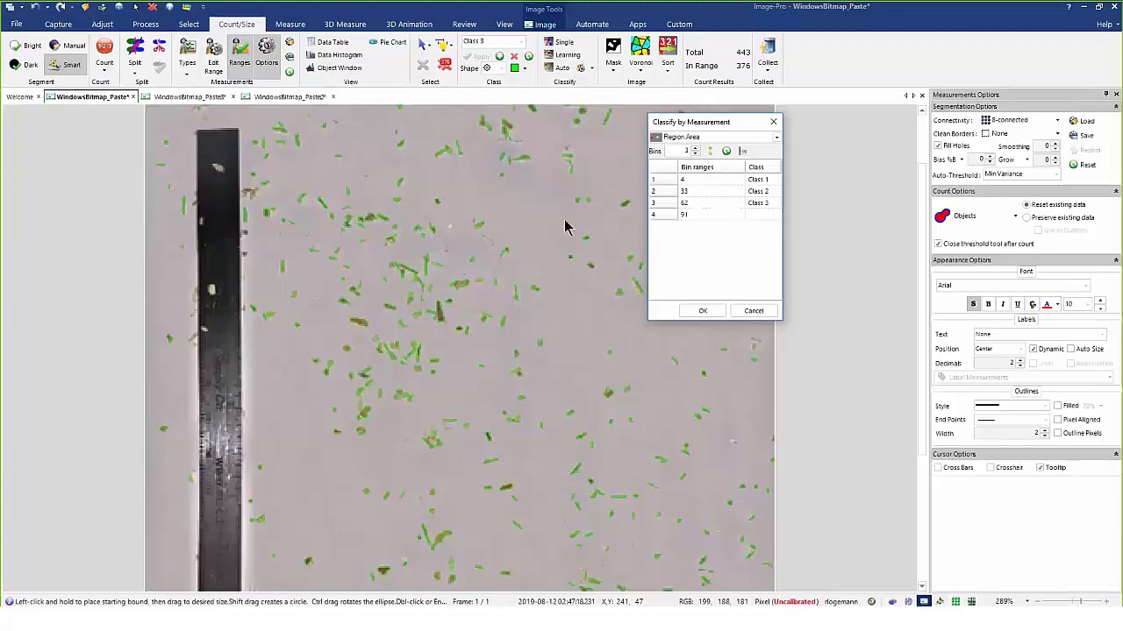
click(696, 179)
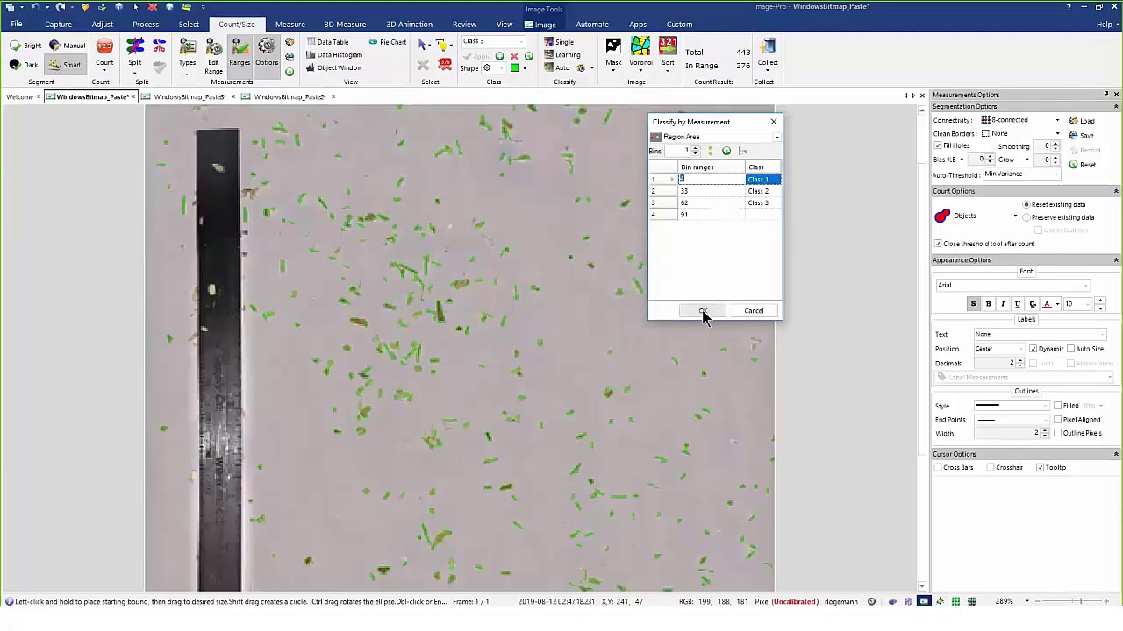
click(703, 311)
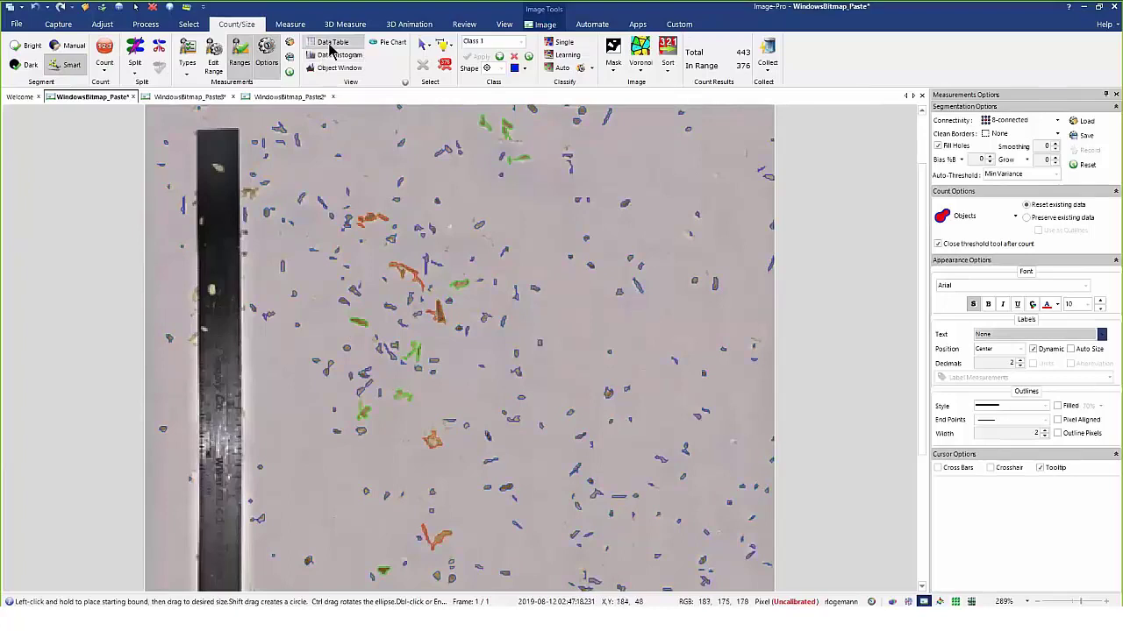
- Show the measurement table, area histogram, object window and an enlarged Region:Area pie chart
click(328, 42)
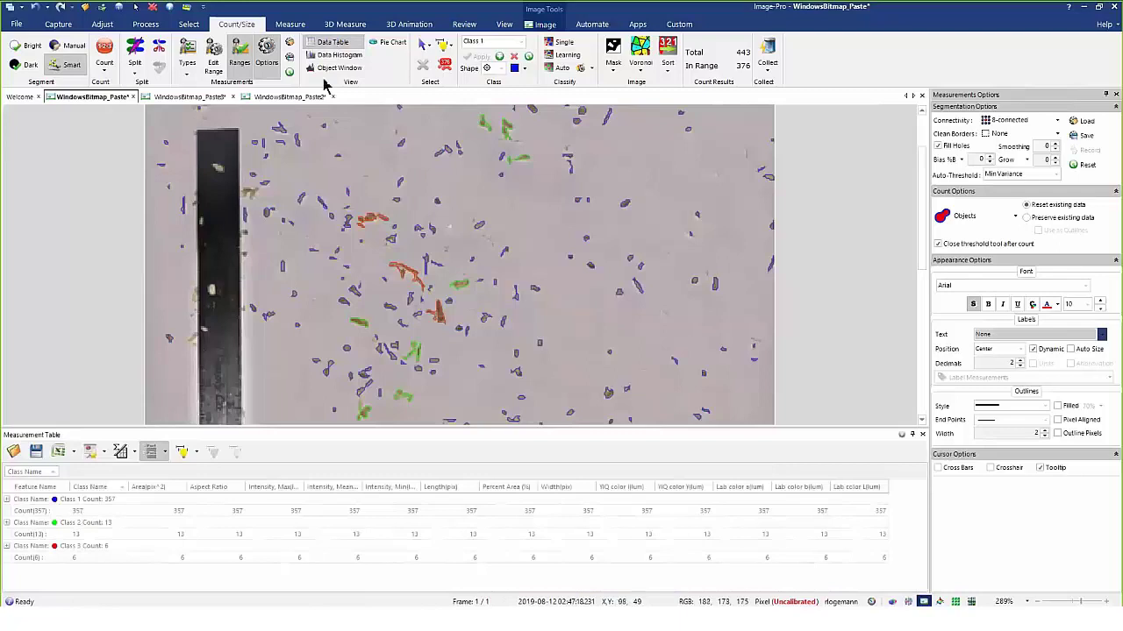
click(333, 55)
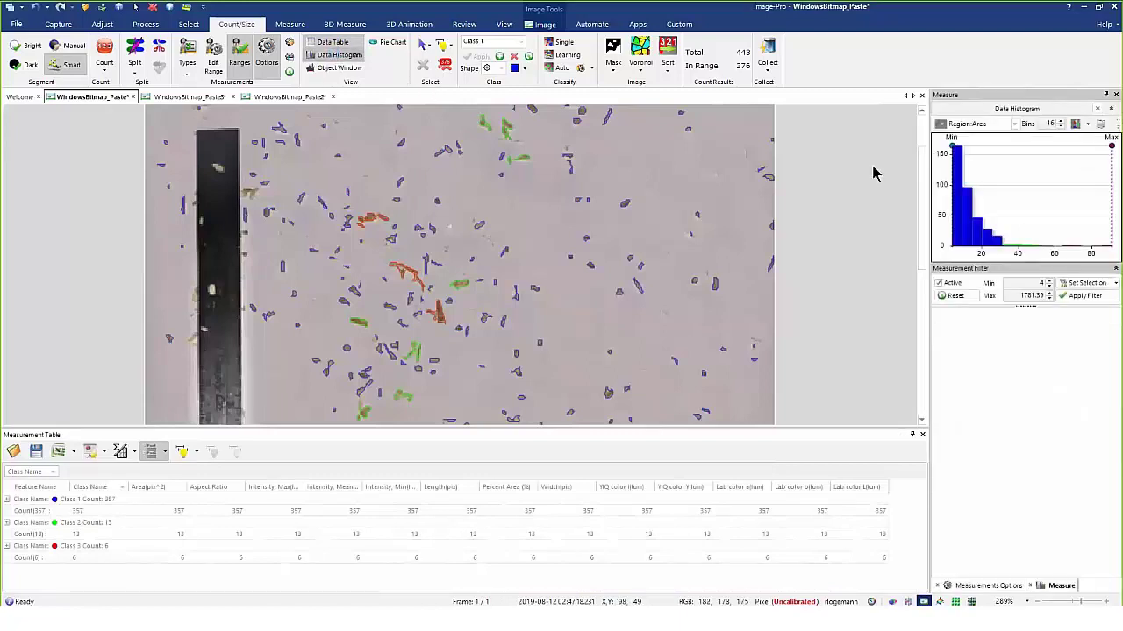
click(326, 68)
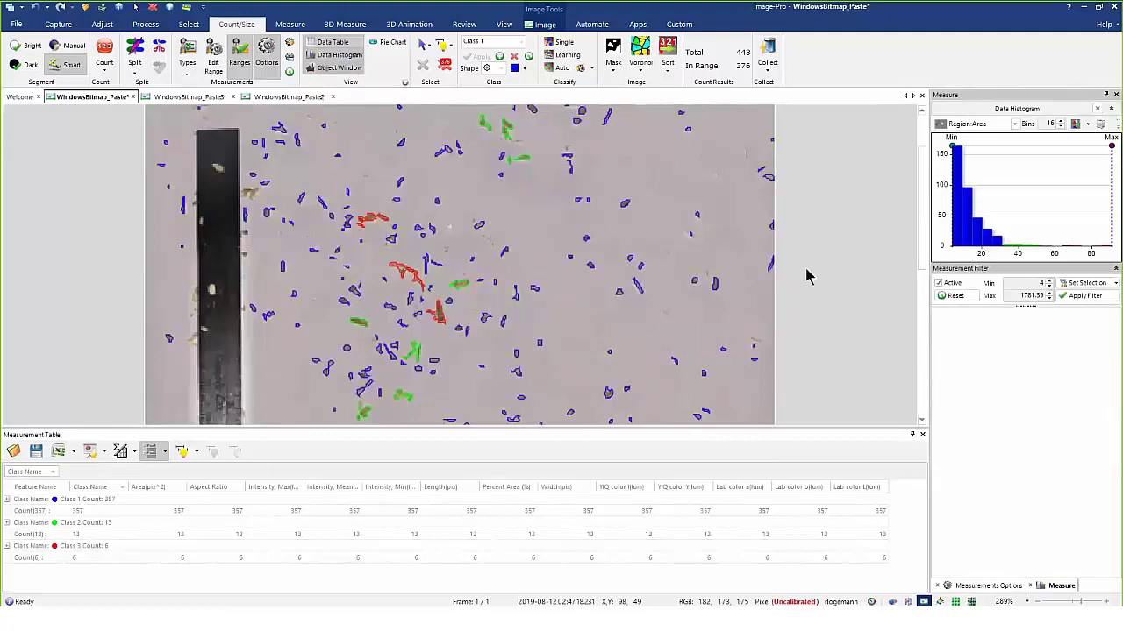
click(384, 43)
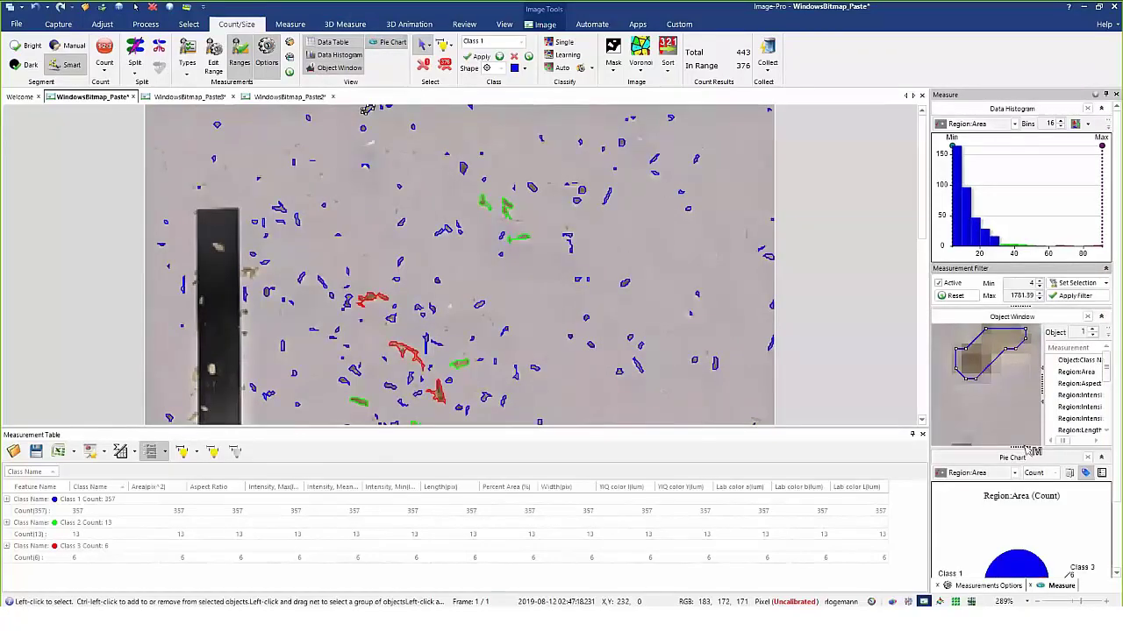
drag(1032, 451, 1032, 388)
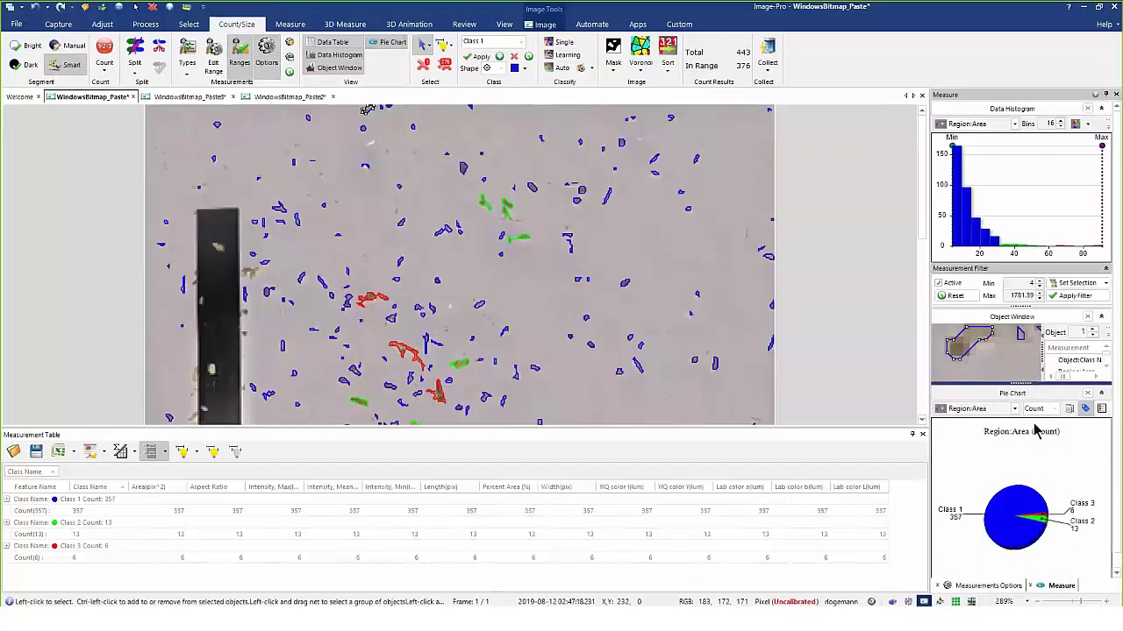
scroll(1035, 430, down, 1)
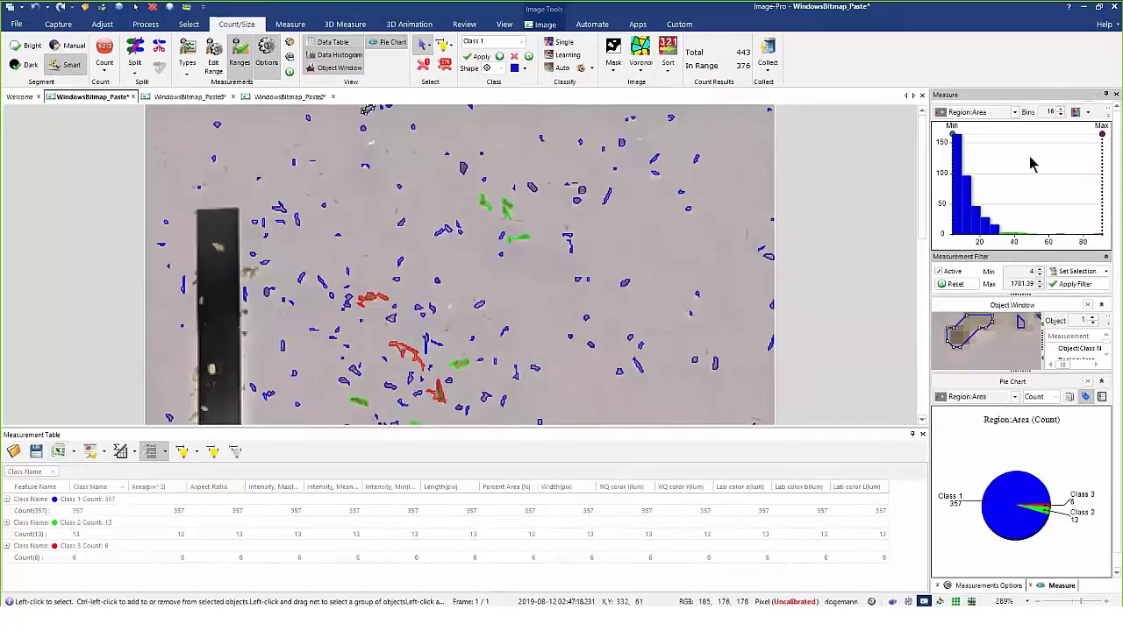
- Select a green object and expand the Class 2 group in the Measurement Table
click(510, 211)
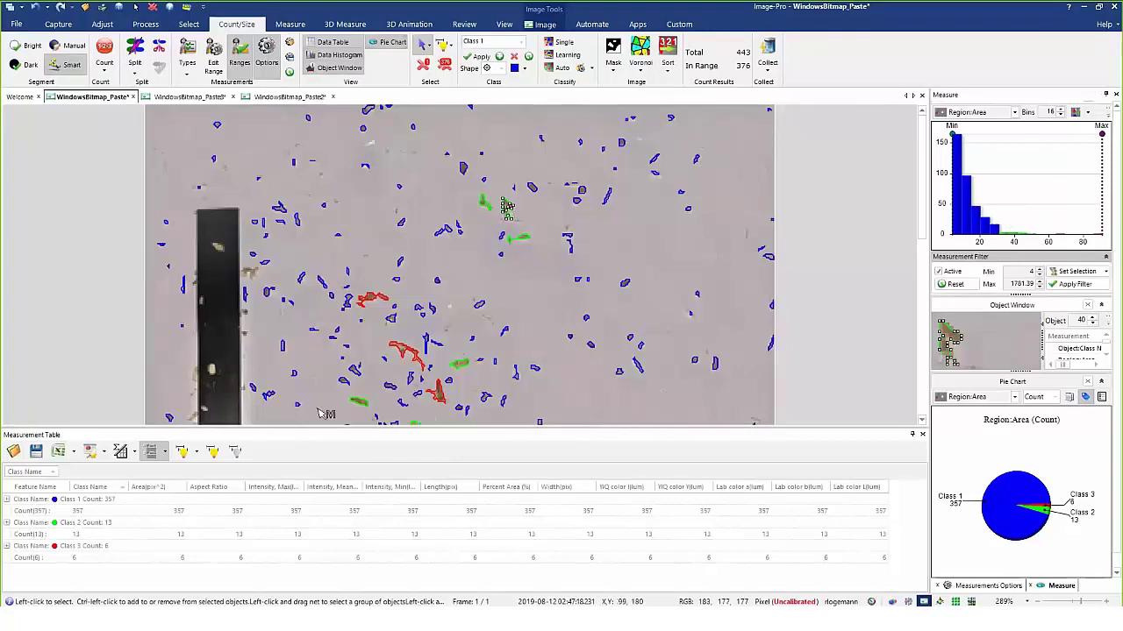
click(8, 523)
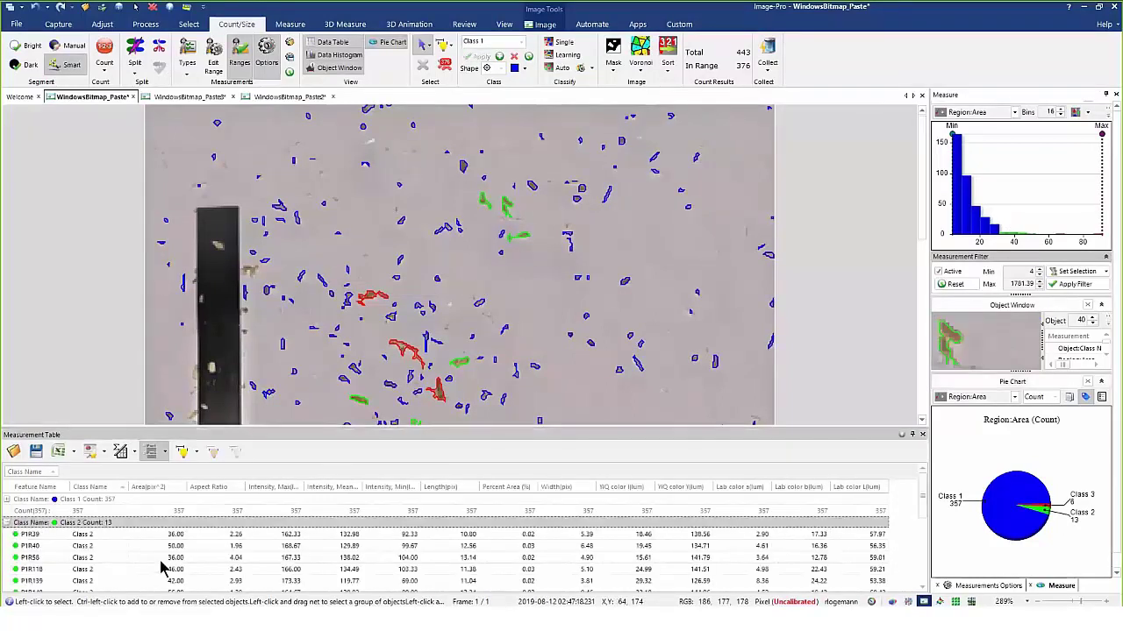
scroll(160, 567, down, 3)
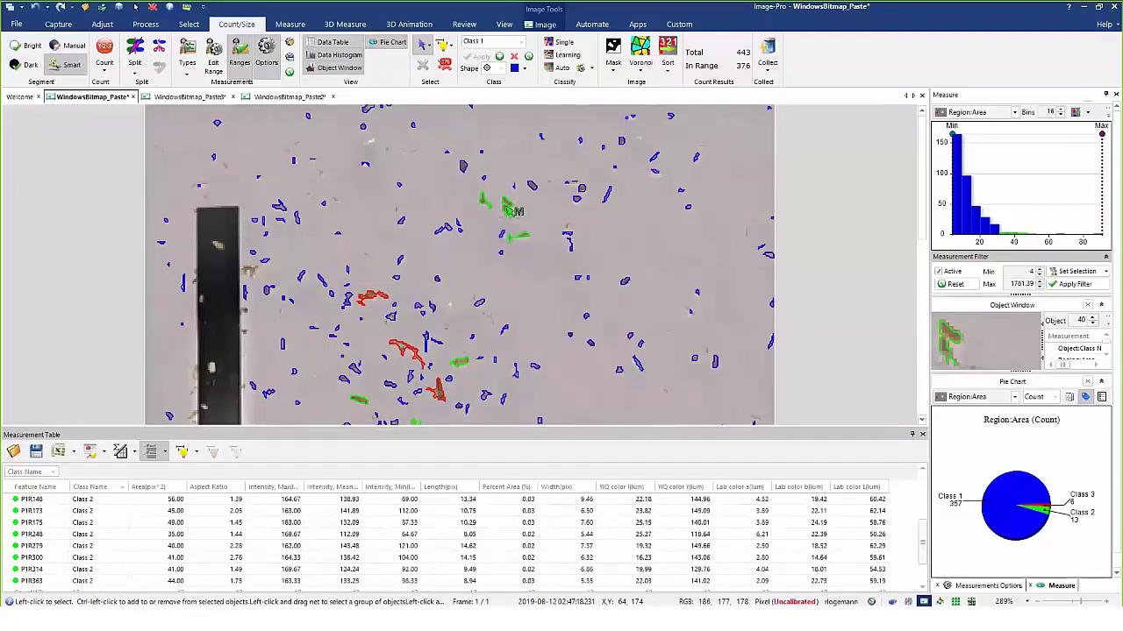
click(512, 209)
scroll(171, 535, down, 2)
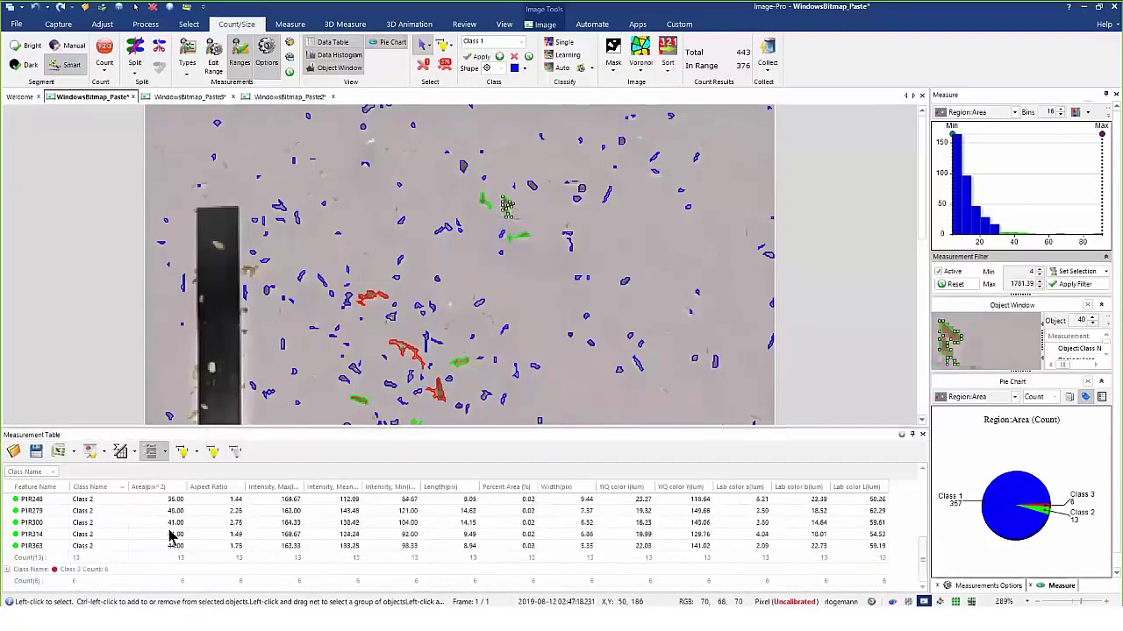
scroll(171, 535, up, 3)
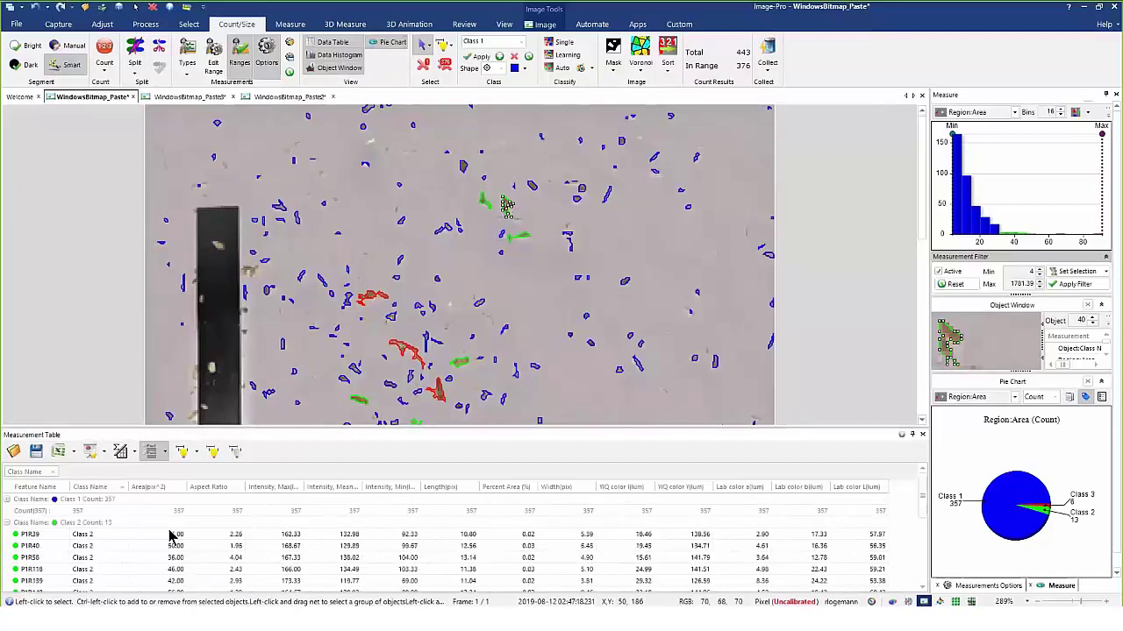
- Locate rows P1R40, P1R58 and P1R118 on the image, then enlarge the image area
click(31, 545)
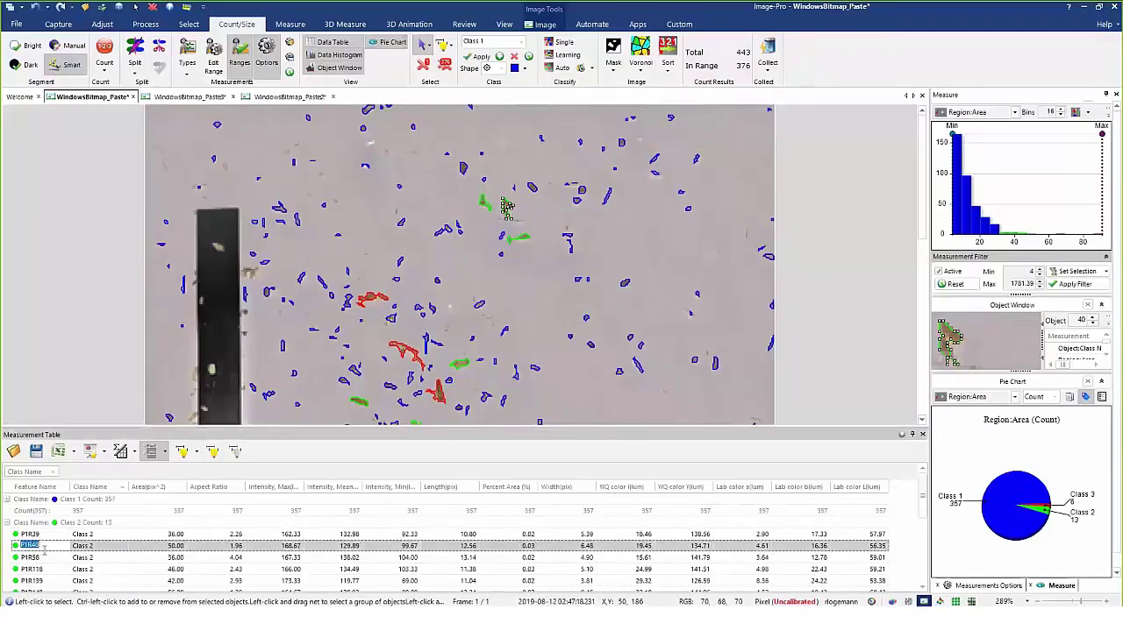
click(30, 558)
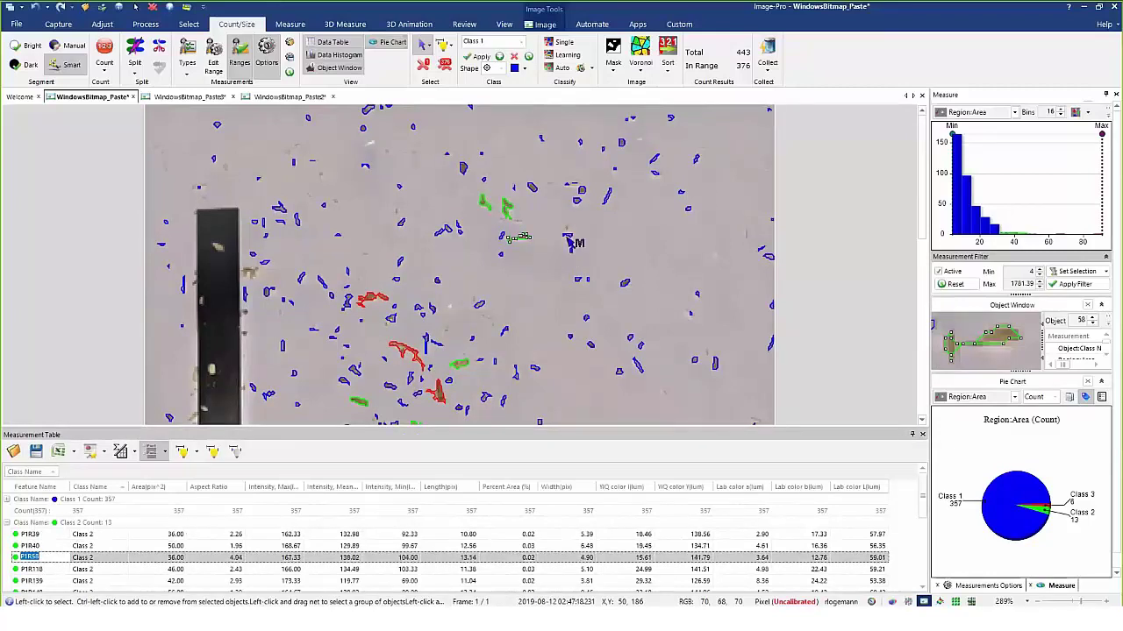
click(60, 570)
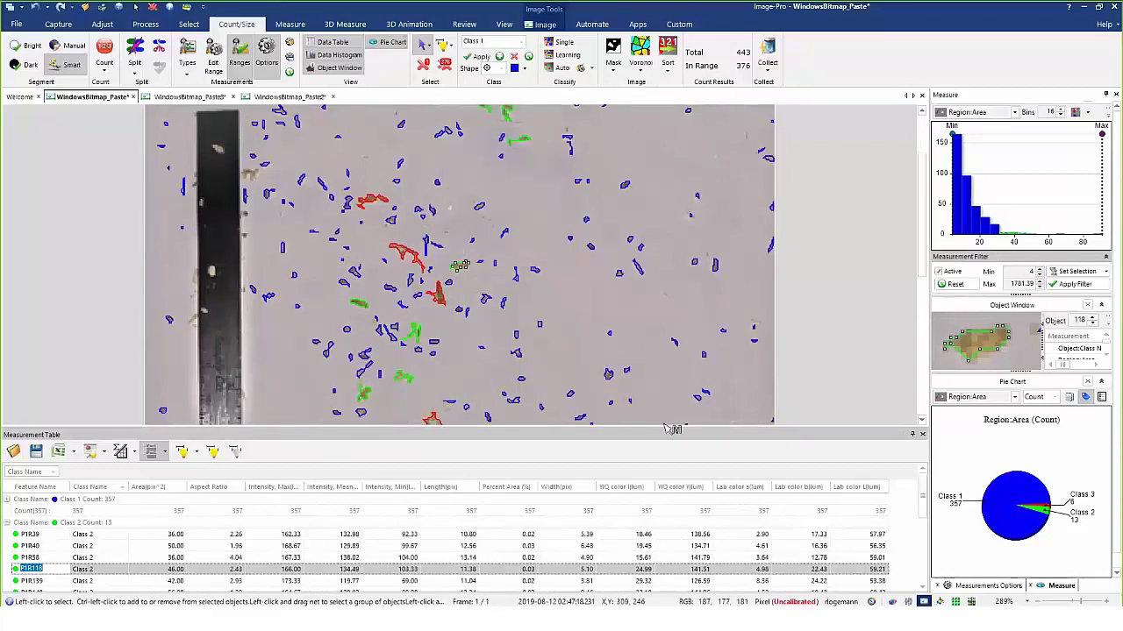
drag(661, 473, 661, 491)
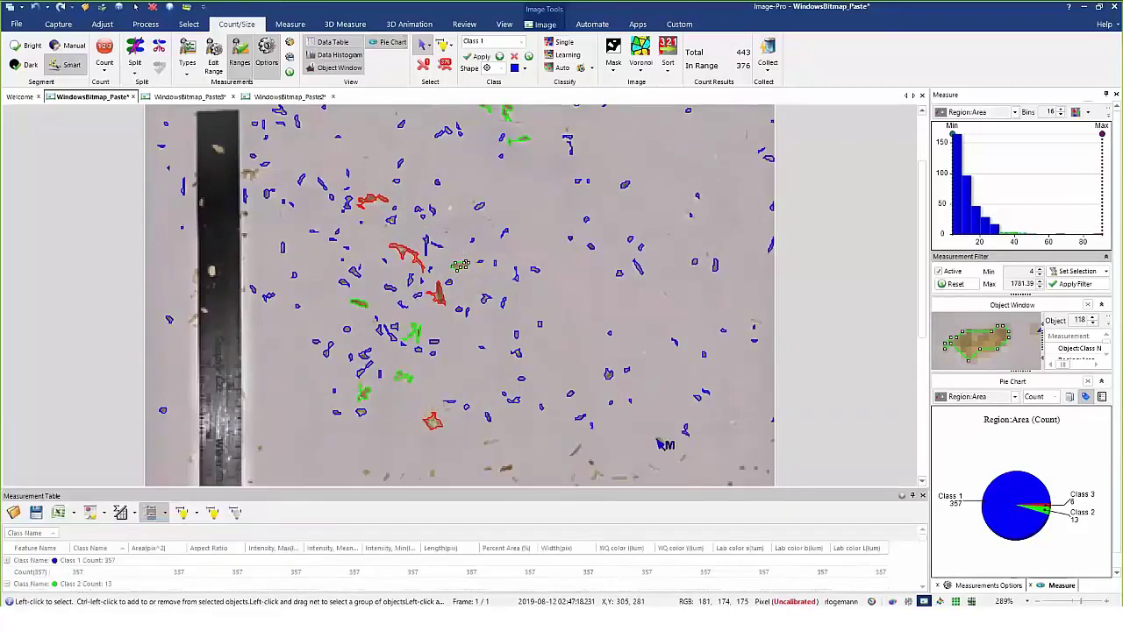
scroll(559, 228, down, 3)
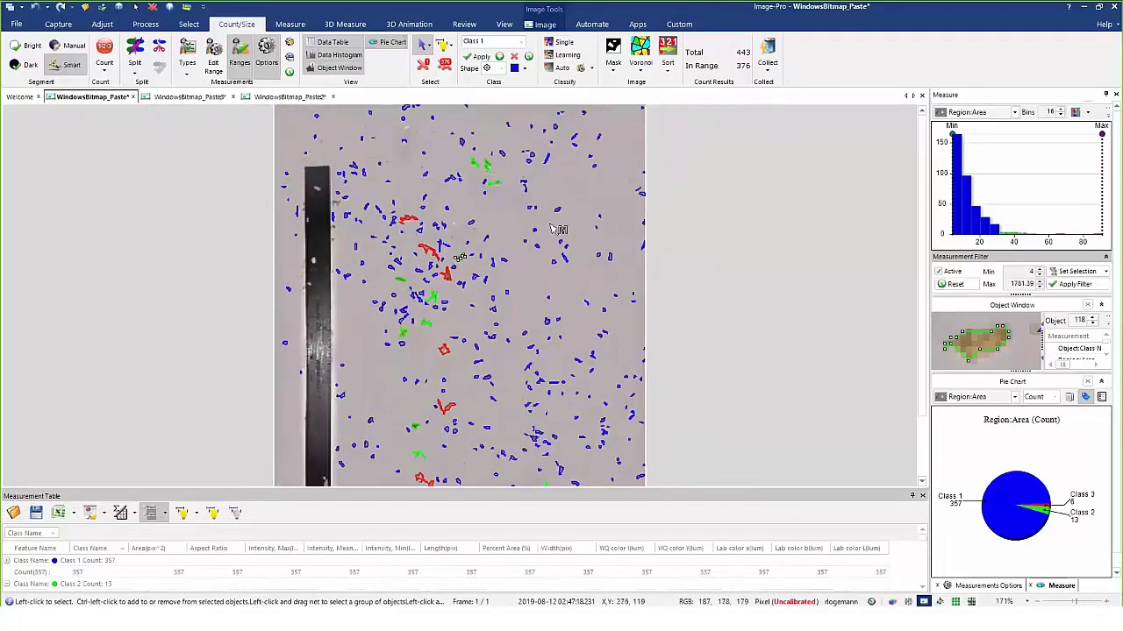
scroll(545, 224, down, 2)
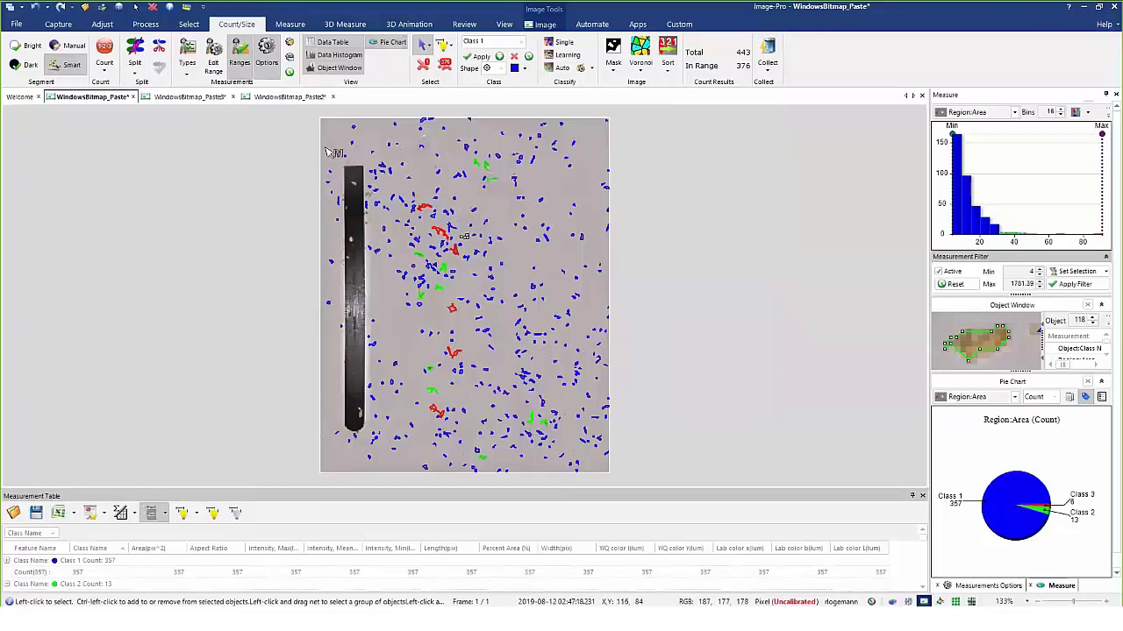
- Close the counted WindowsBitmap_Paste image, answer the save prompt, and show the Apps ribbon
click(132, 96)
click(604, 327)
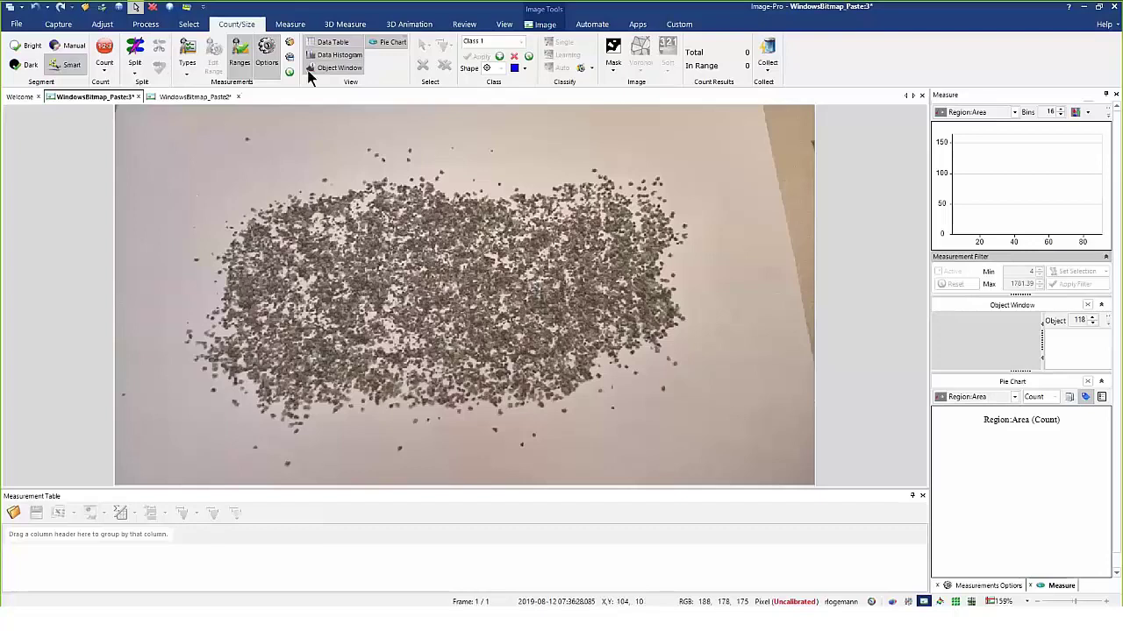
click(638, 26)
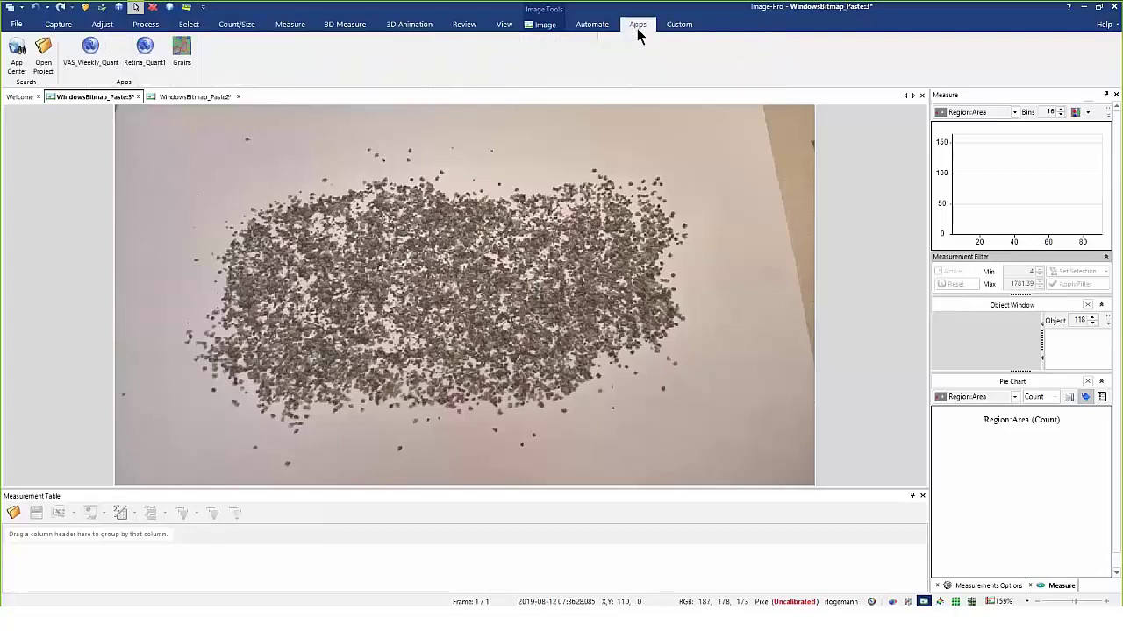
- Load the app project file from its folder via Open Project
click(44, 50)
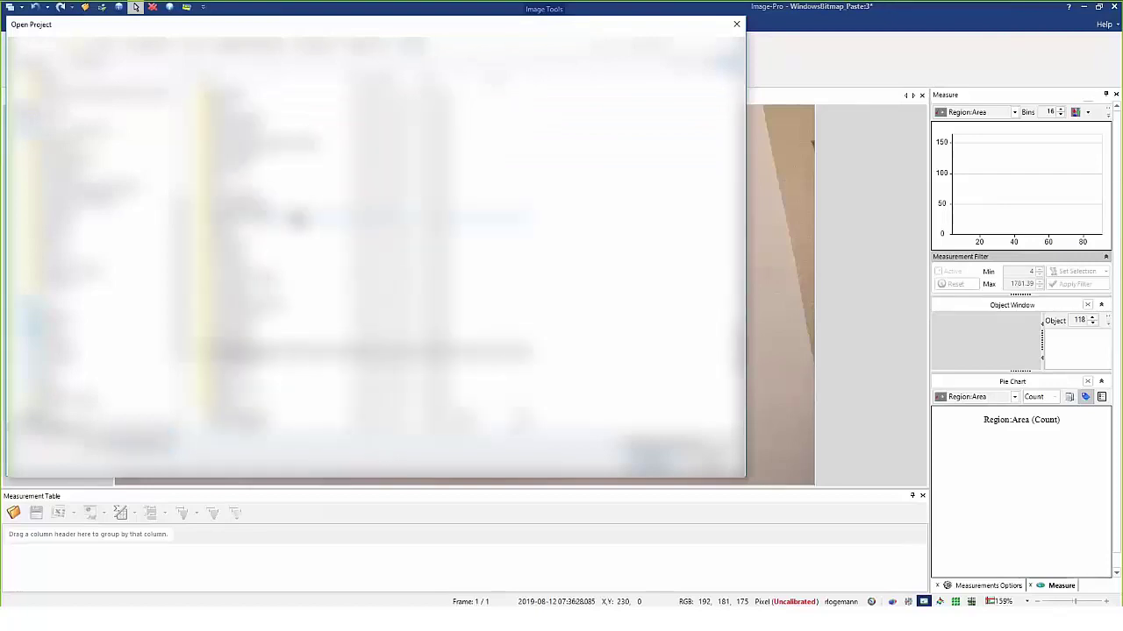
double_click(235, 351)
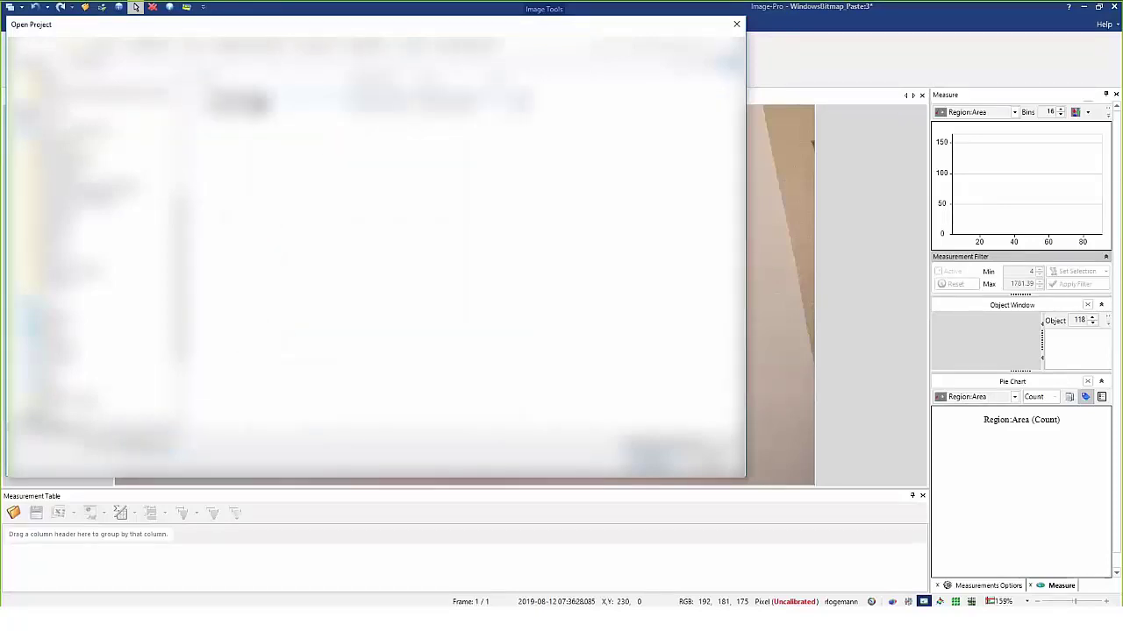
click(263, 102)
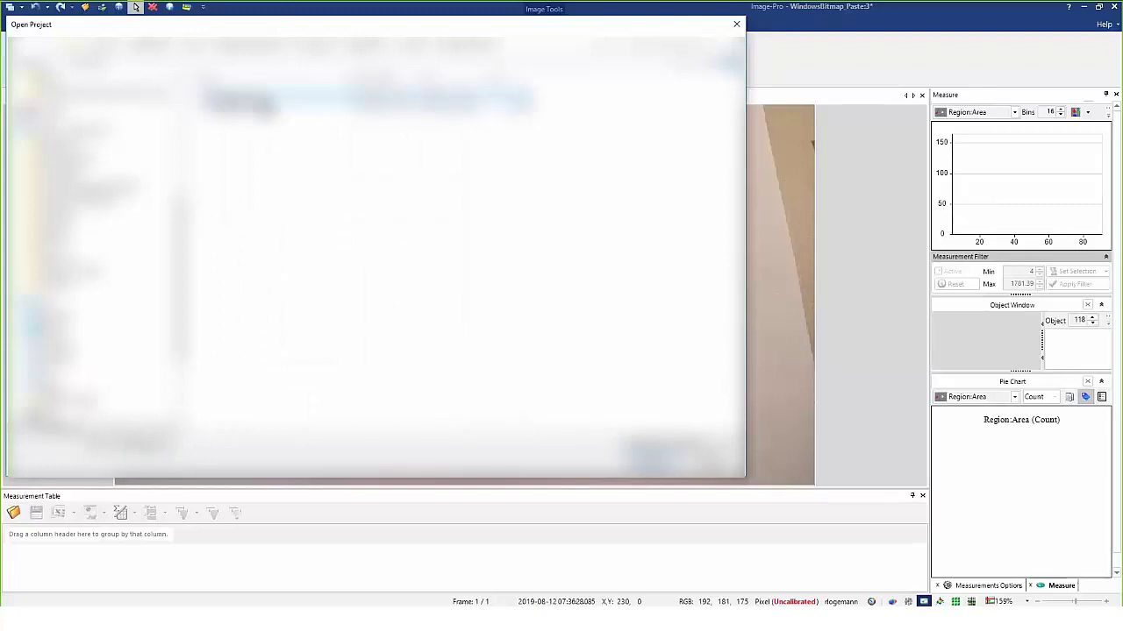
click(647, 457)
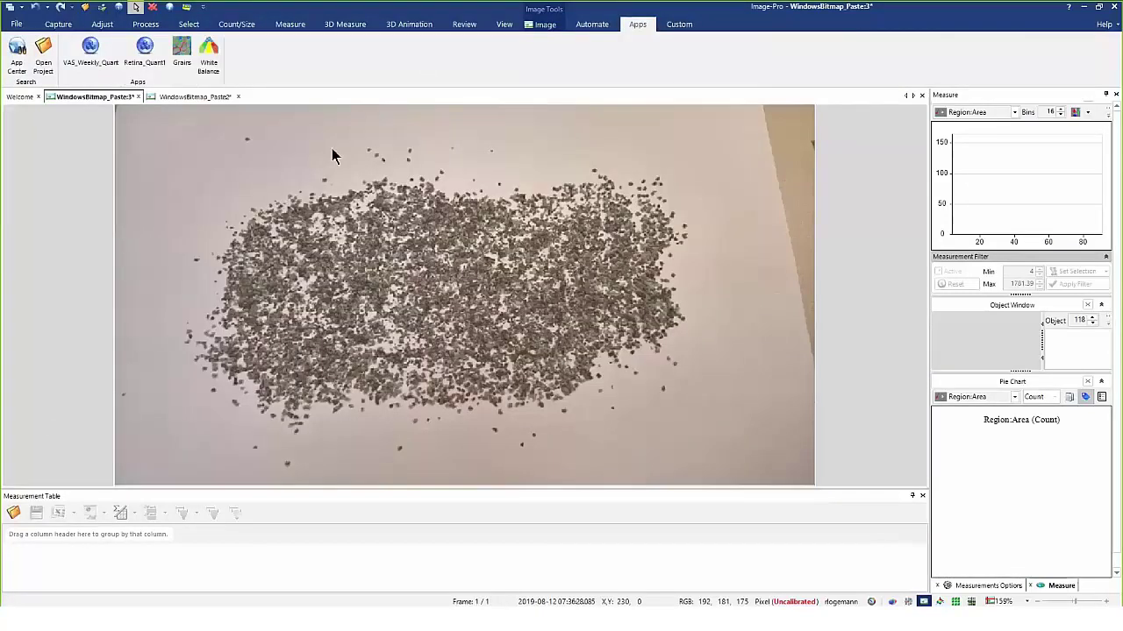
- Open the White Balance app, review its help PDF, and start Measure White Balance
click(209, 54)
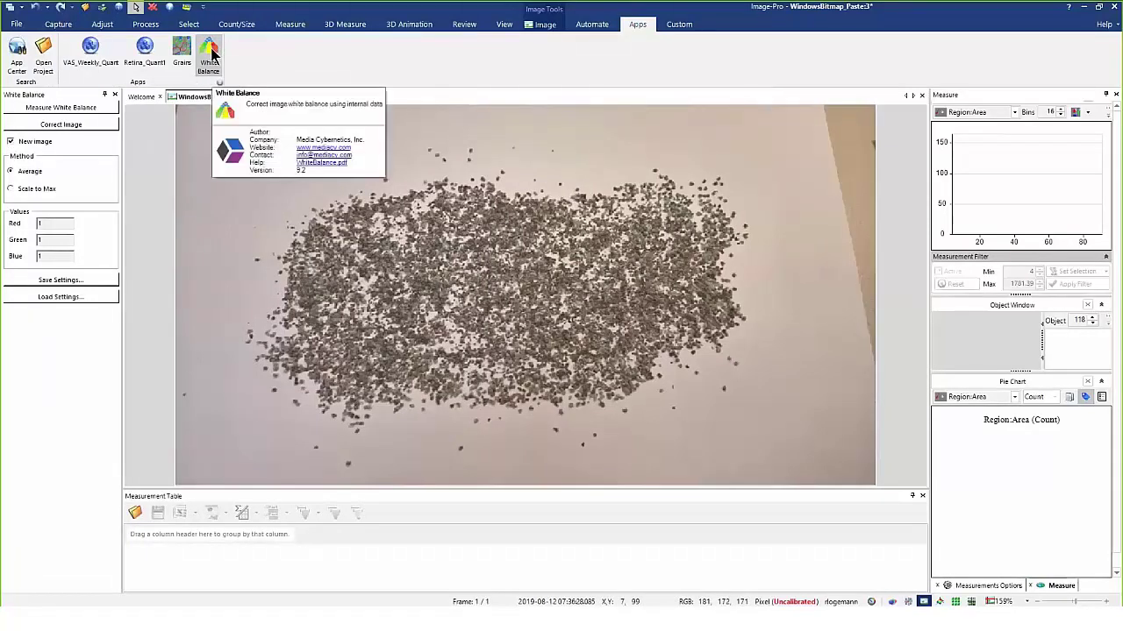
click(321, 164)
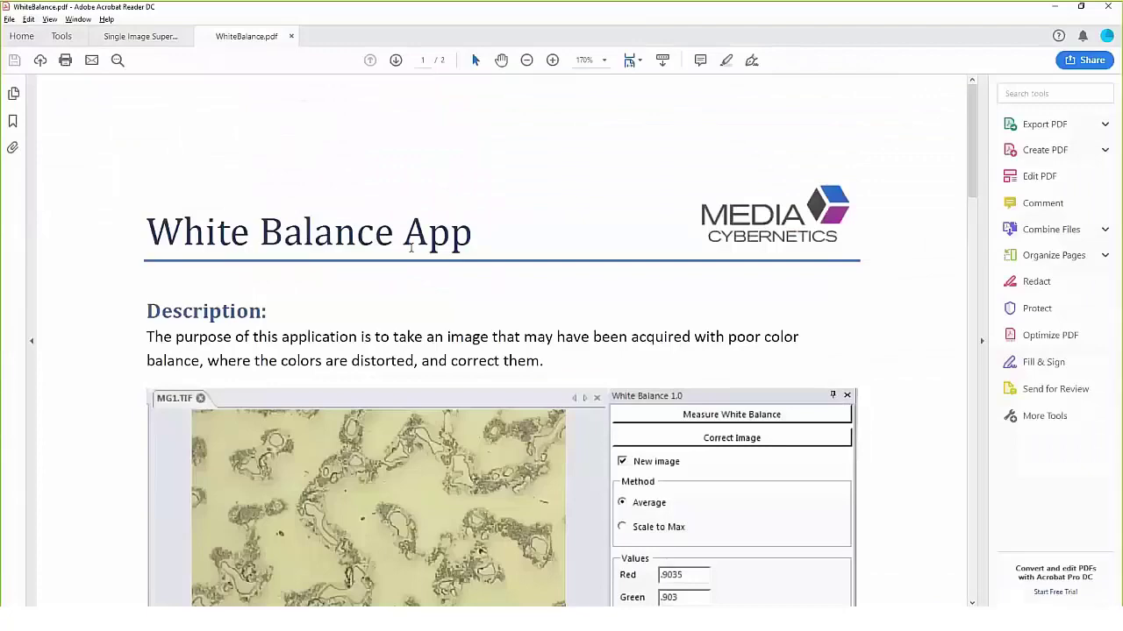
scroll(501, 288, down, 10)
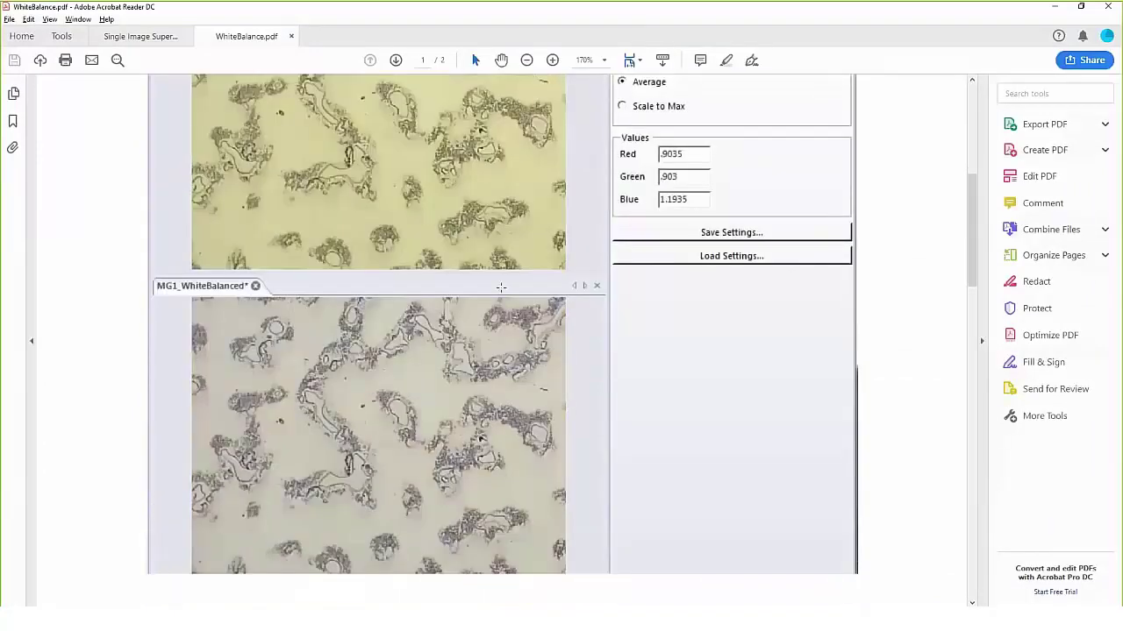
scroll(501, 288, up, 10)
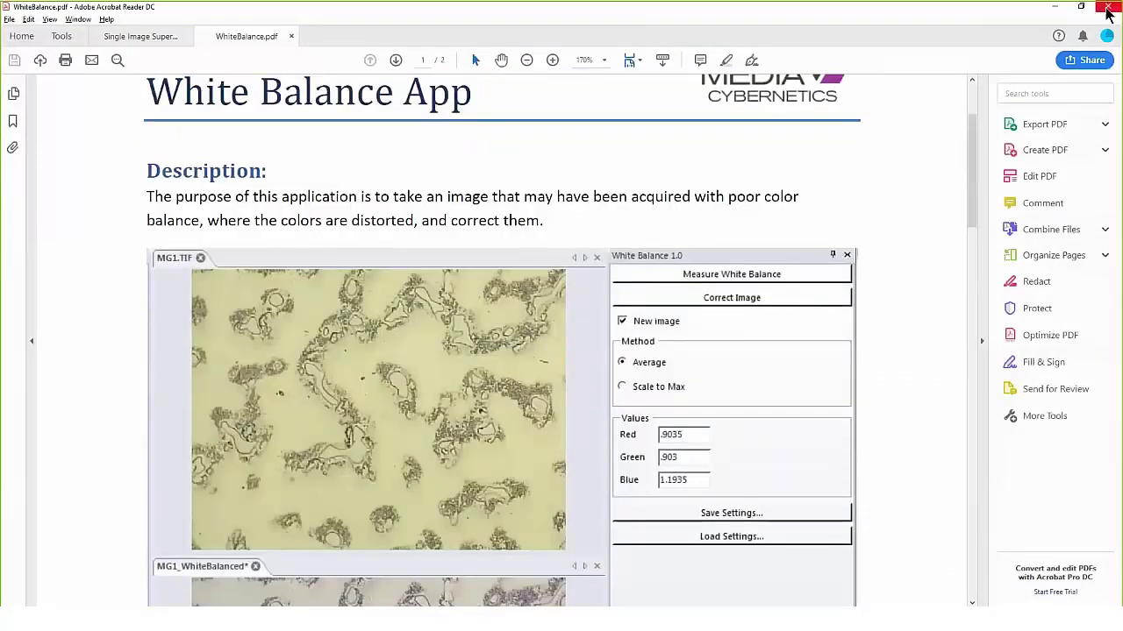
click(1107, 12)
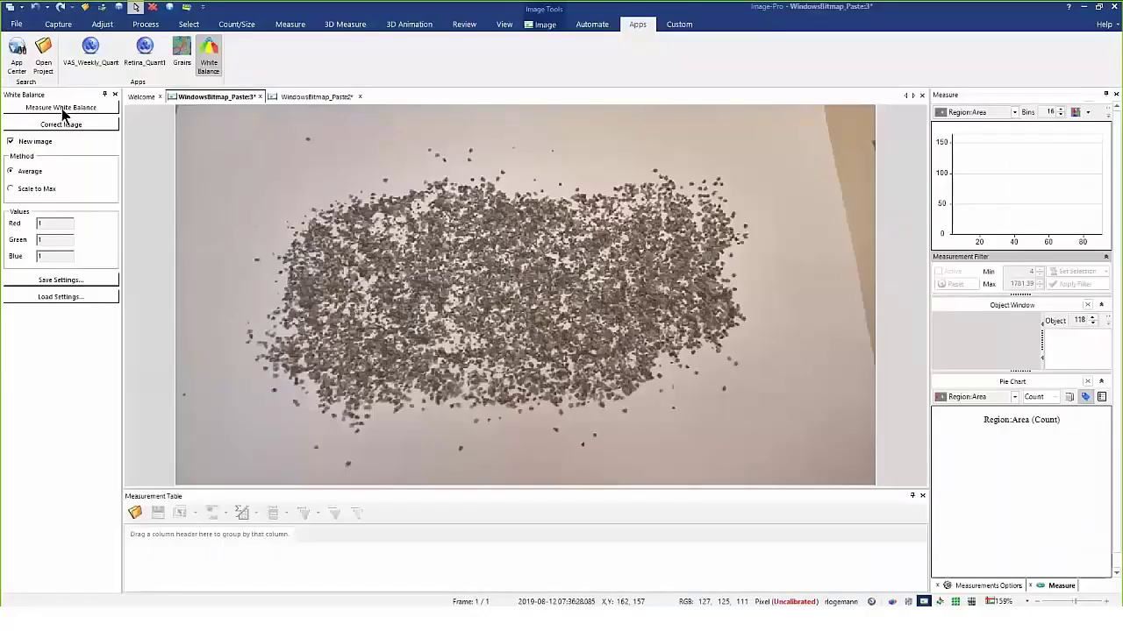
click(62, 109)
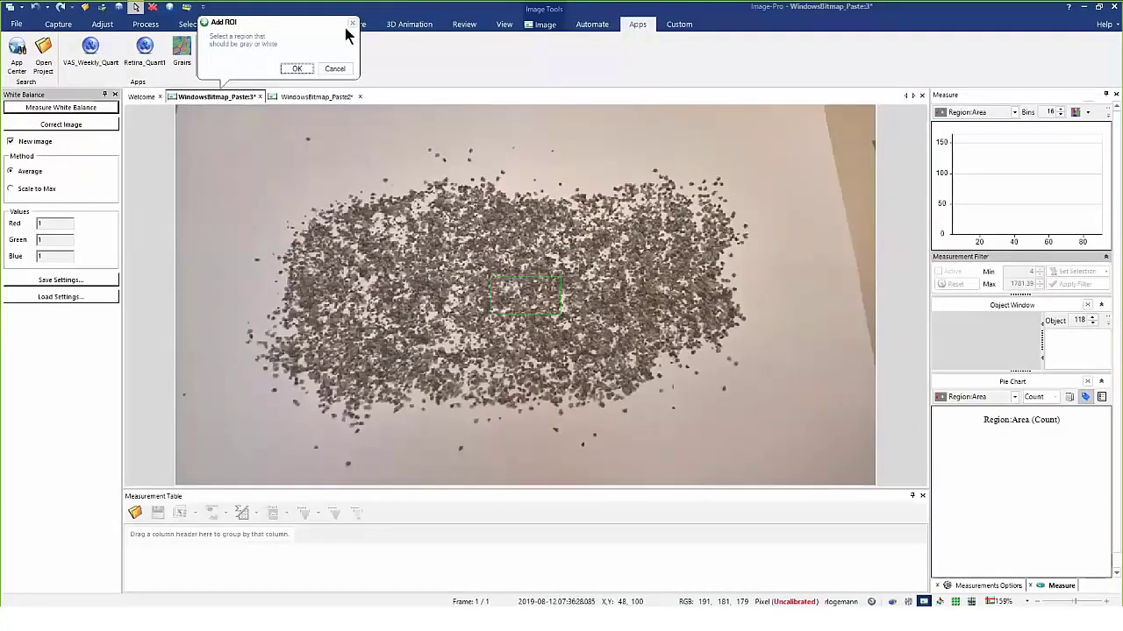
- Draw four rectangle ROIs on blank background corners, confirm them, and correct the image
click(189, 24)
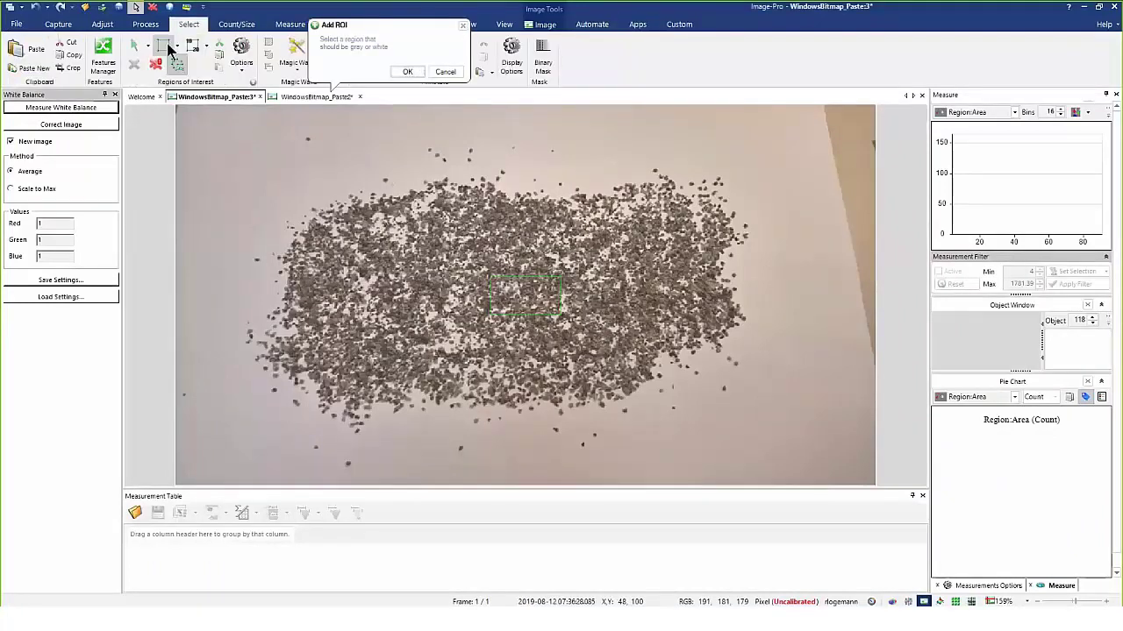
click(165, 47)
drag(215, 149, 267, 190)
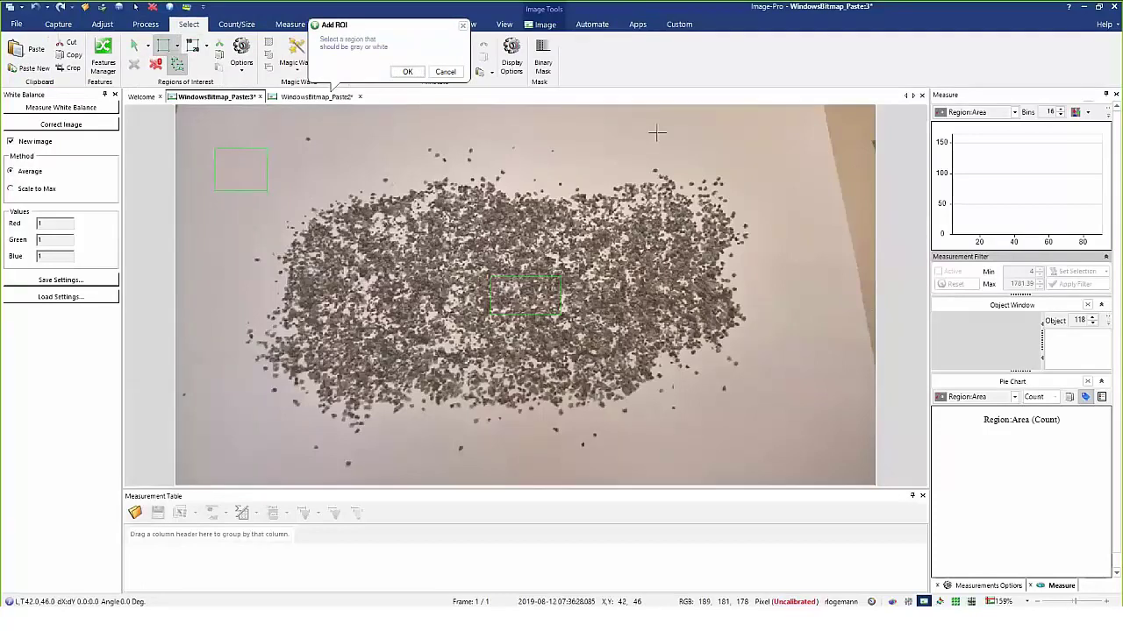
drag(710, 121, 775, 172)
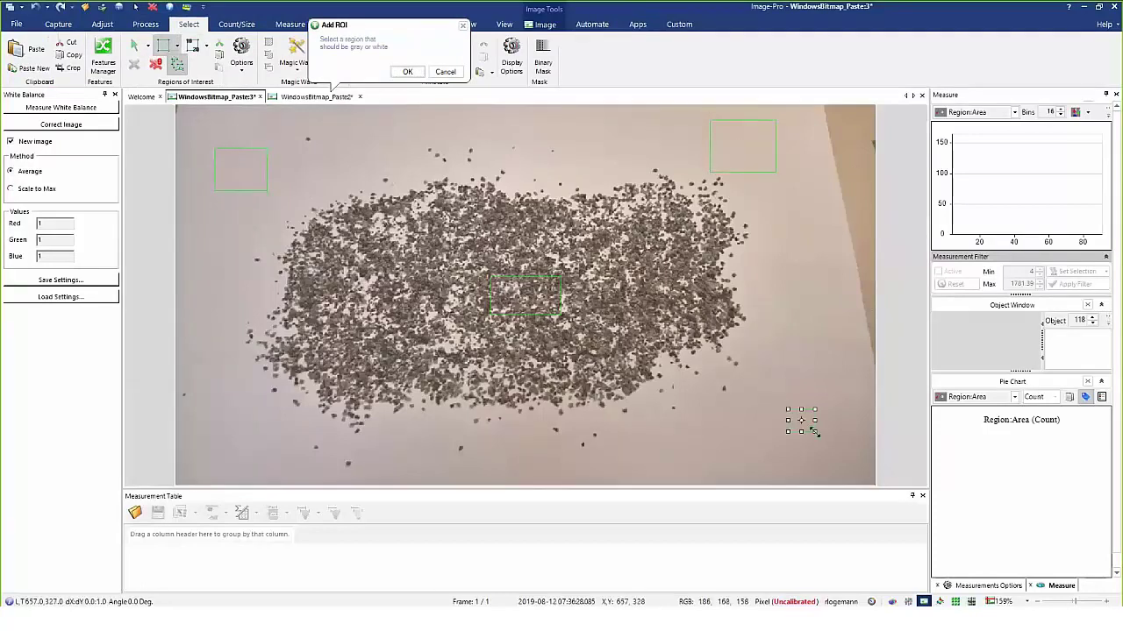
drag(788, 409, 814, 431)
drag(232, 426, 255, 449)
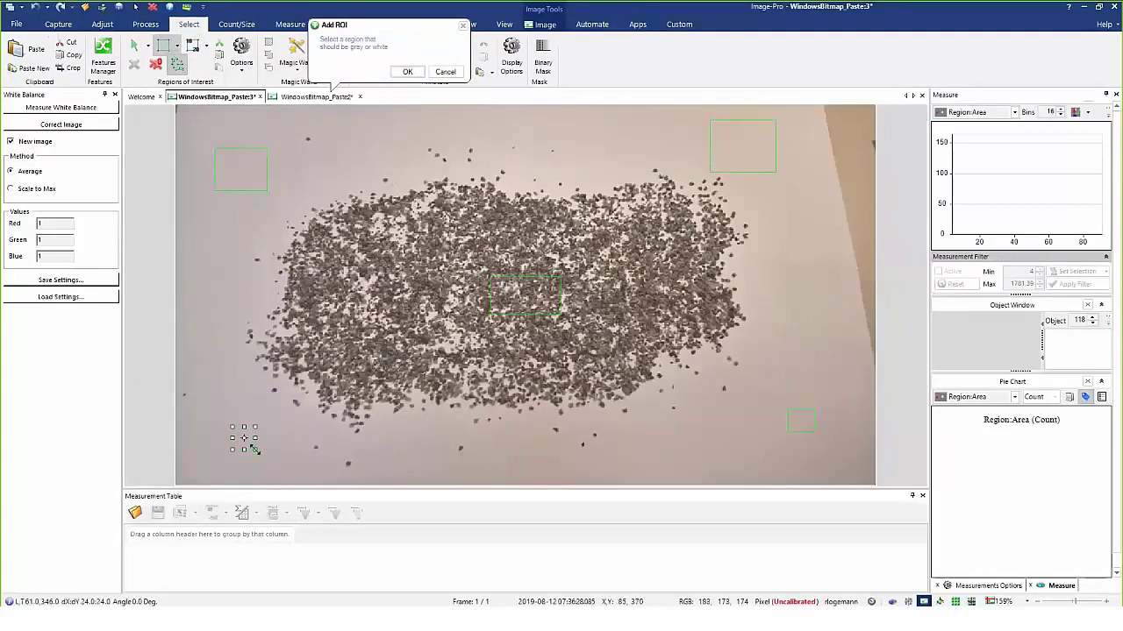
click(408, 72)
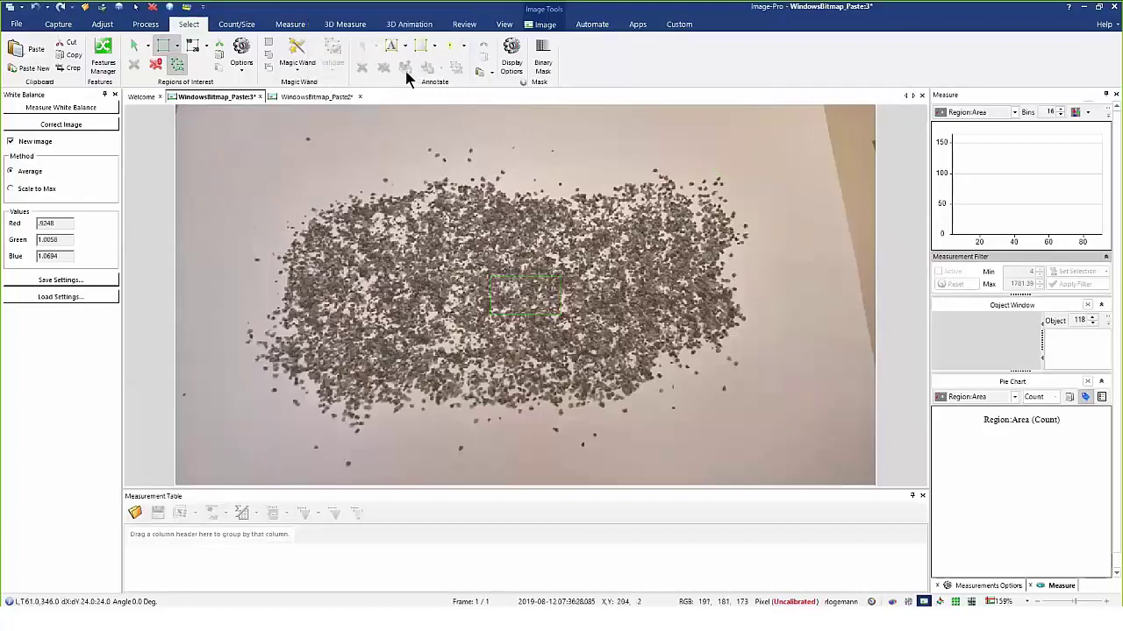
click(74, 130)
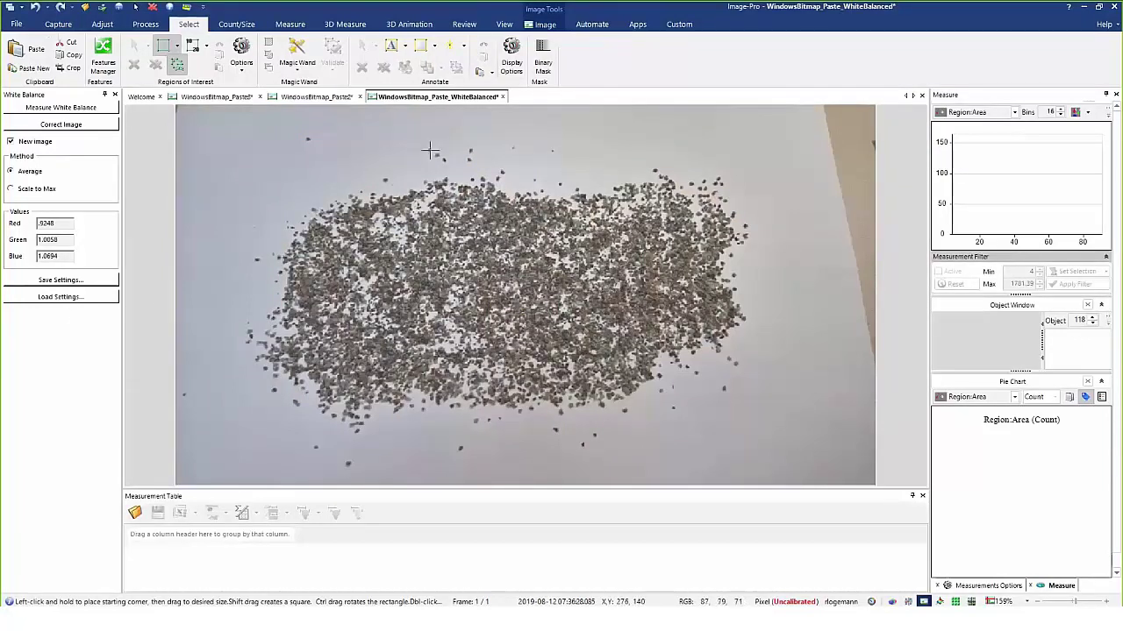
- Switch to WindowsBitmap_Paste2 and open Smart segmentation from the Count/Size tab
click(316, 96)
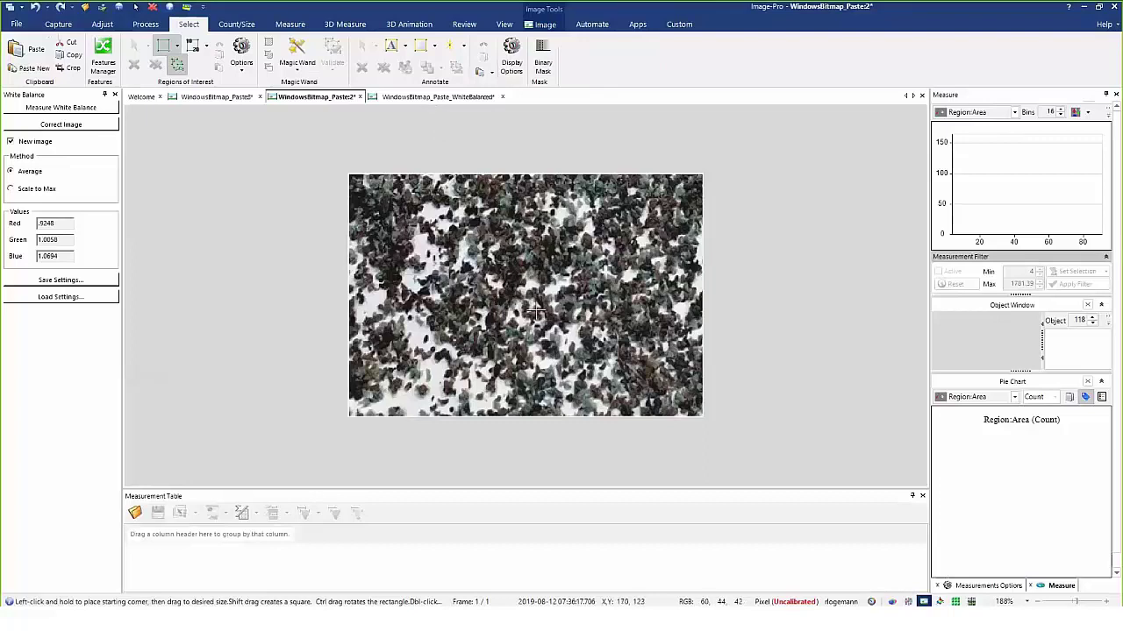
click(236, 24)
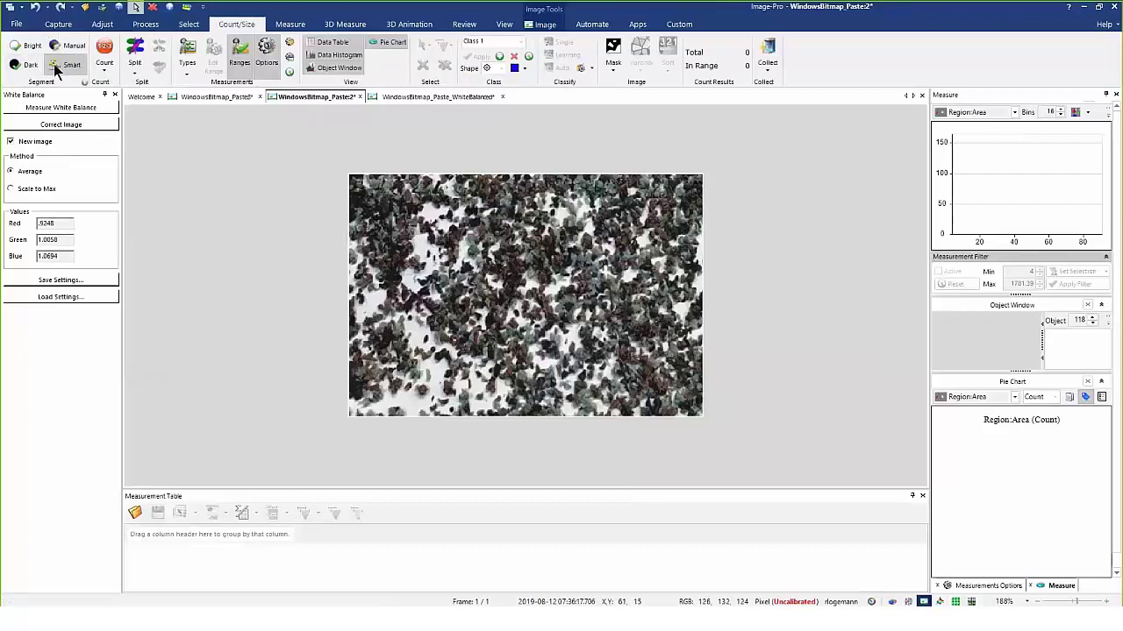
click(63, 68)
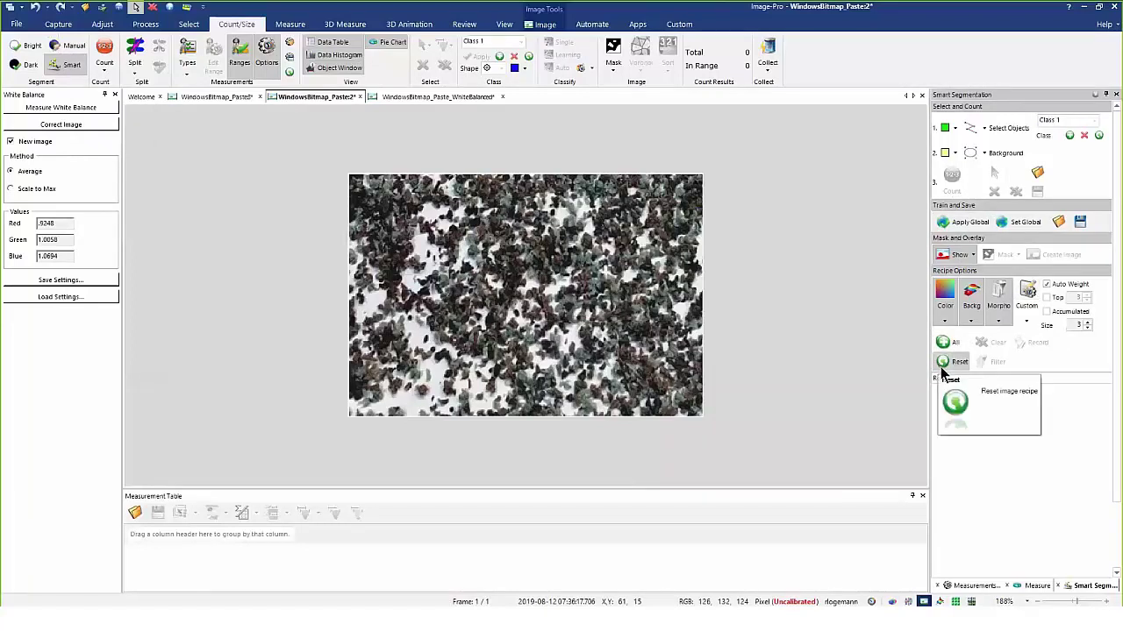
- Add two more object classes and rename Class 1 to DArk
click(1069, 136)
click(1070, 137)
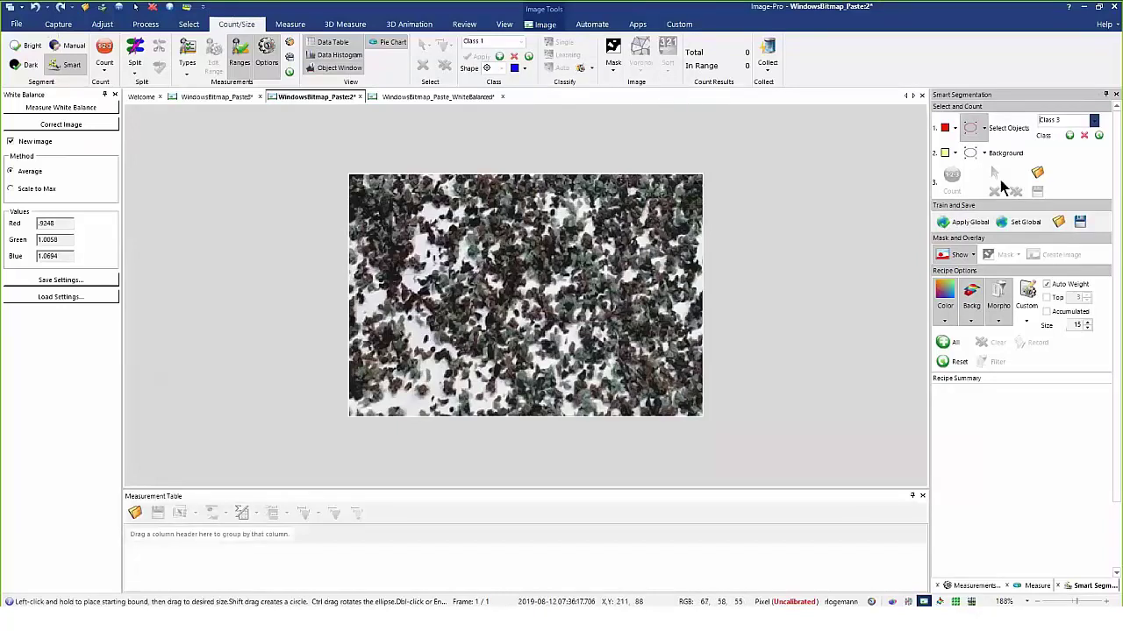
click(1095, 121)
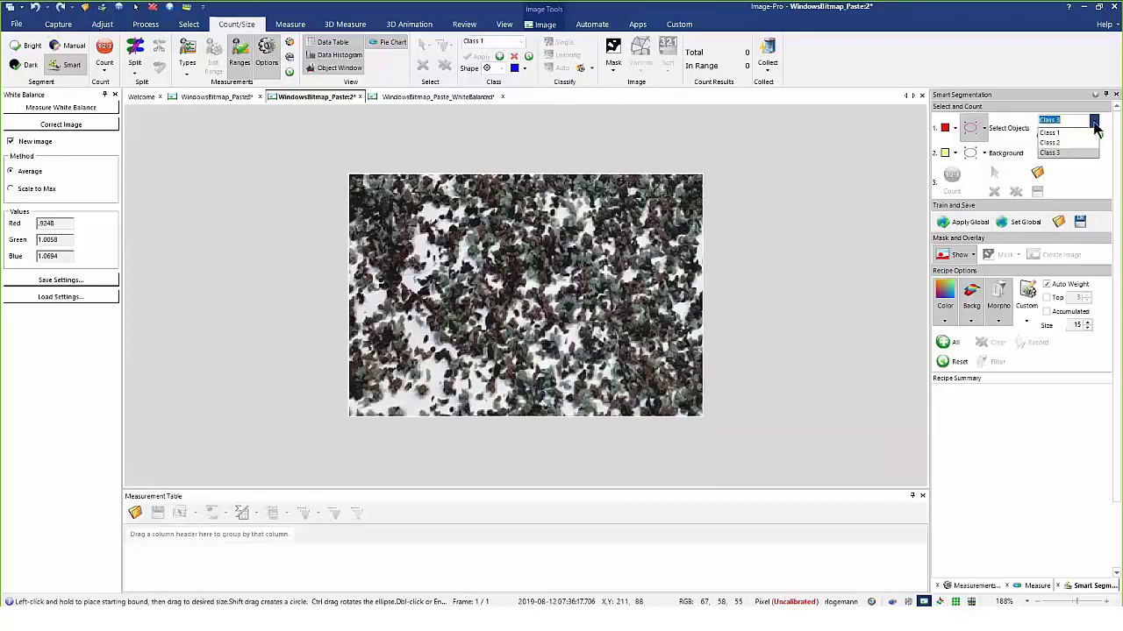
click(1062, 130)
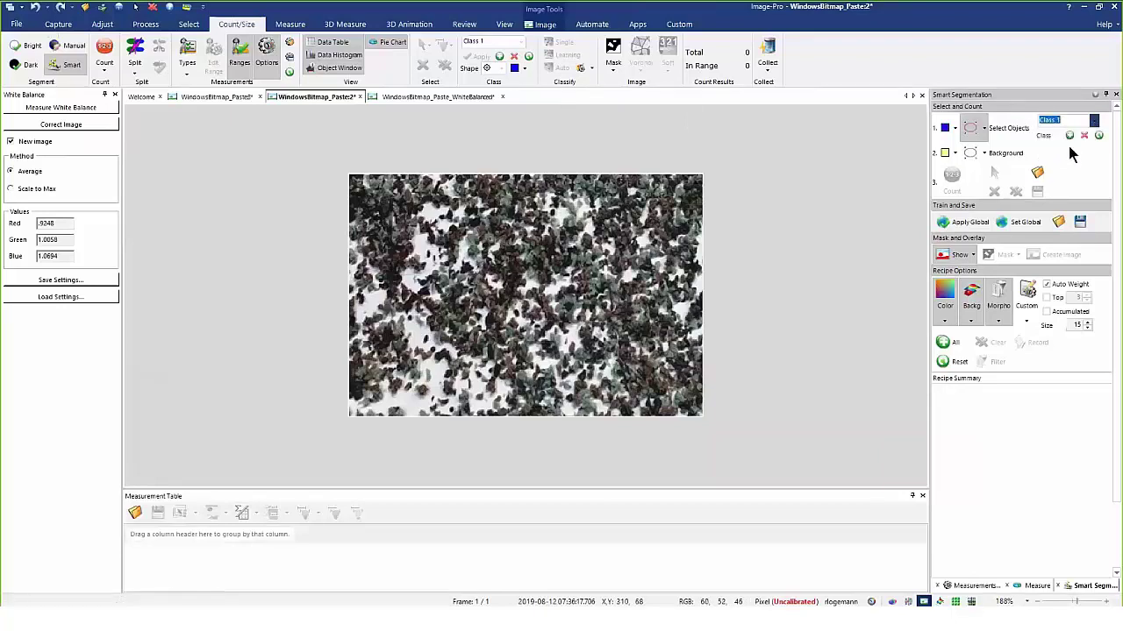
text(DArk)
click(1083, 136)
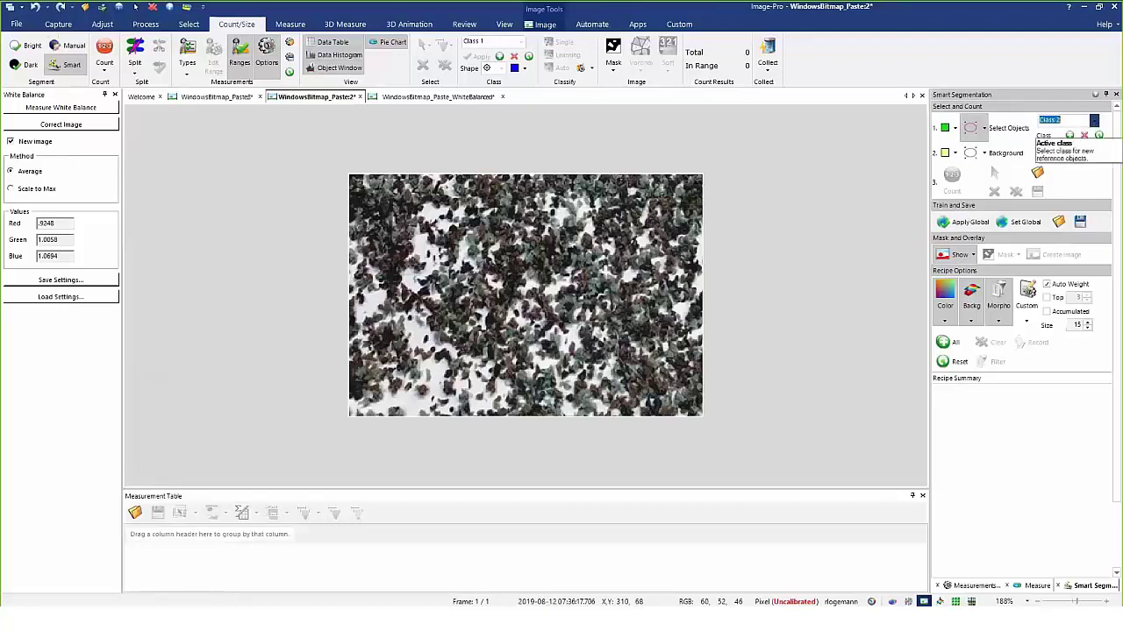
- Rename Class 2 to Green and Class 3 to Red, then select DArk for marking
text(Green)
click(1094, 120)
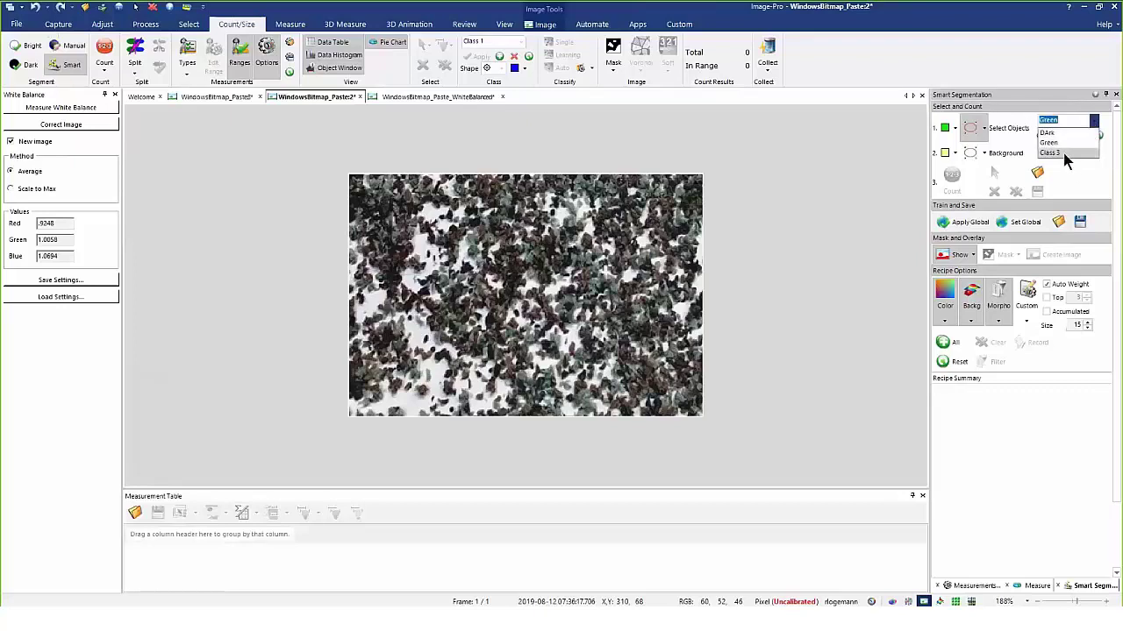
click(1065, 153)
text(Red)
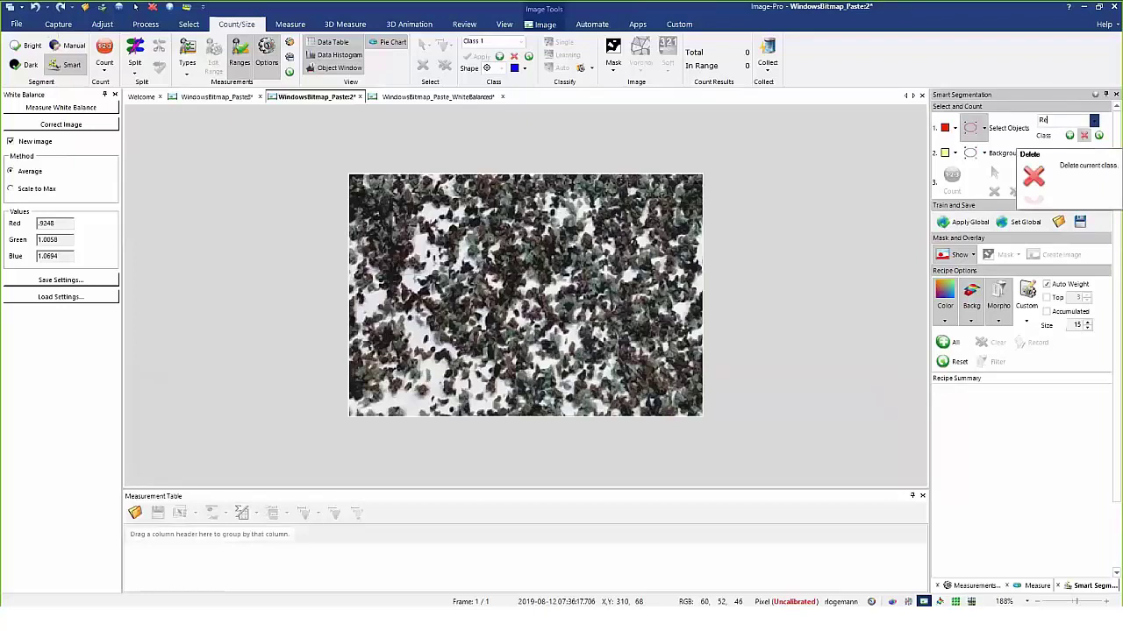
click(1095, 122)
click(1085, 133)
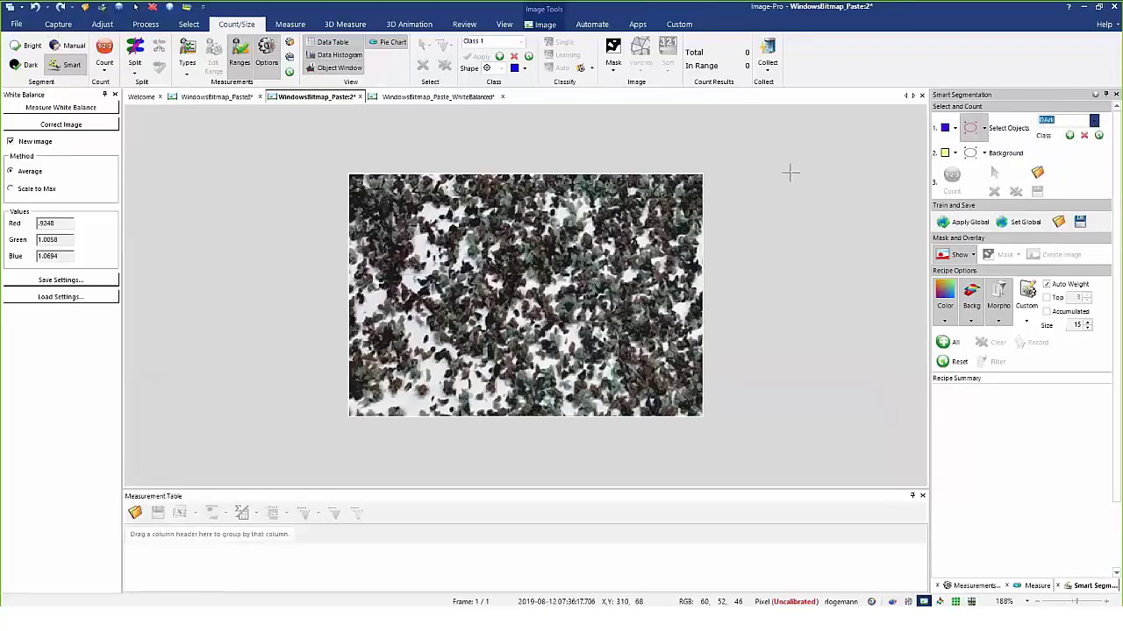
scroll(496, 304, up, 2)
scroll(493, 300, up, 1)
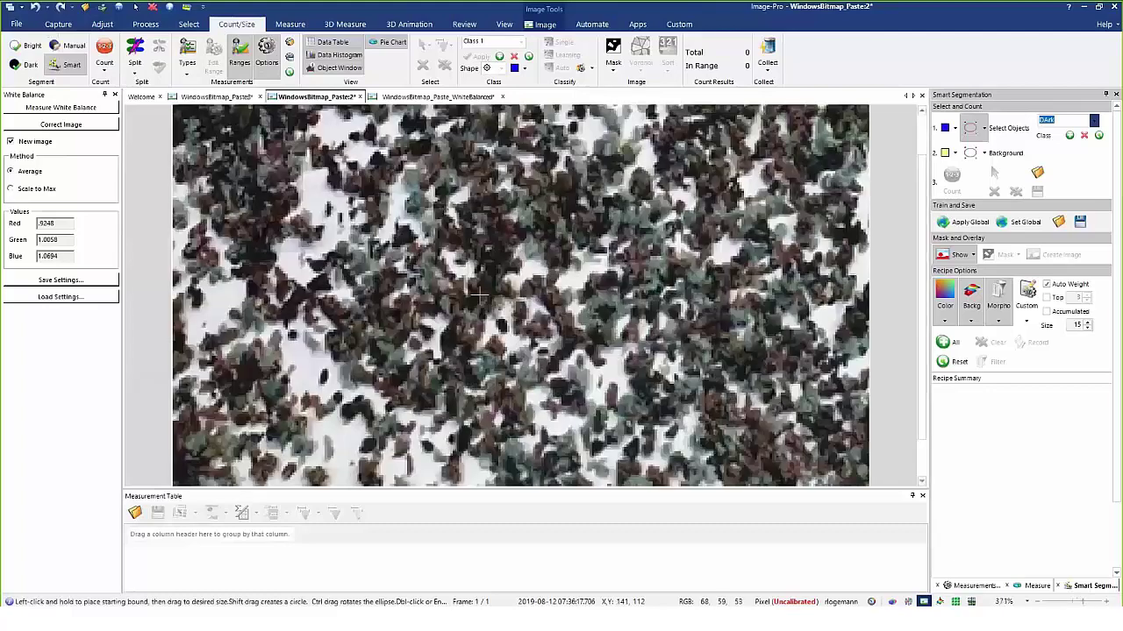
- Mark four dark pebbles as DArk class samples
click(492, 270)
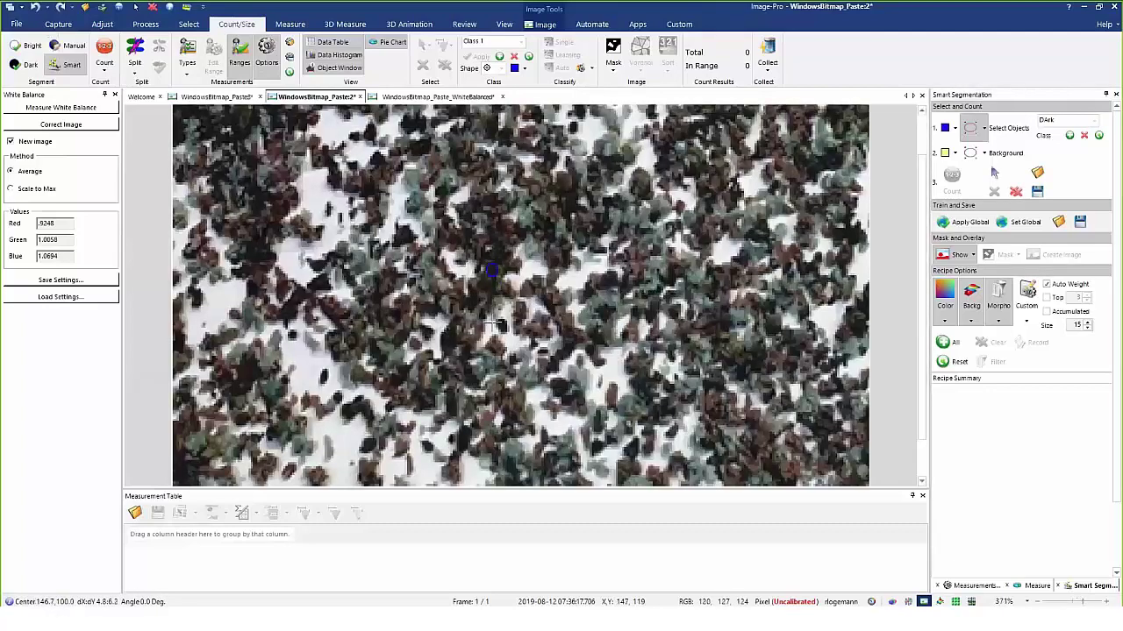
drag(553, 382, 563, 396)
click(569, 400)
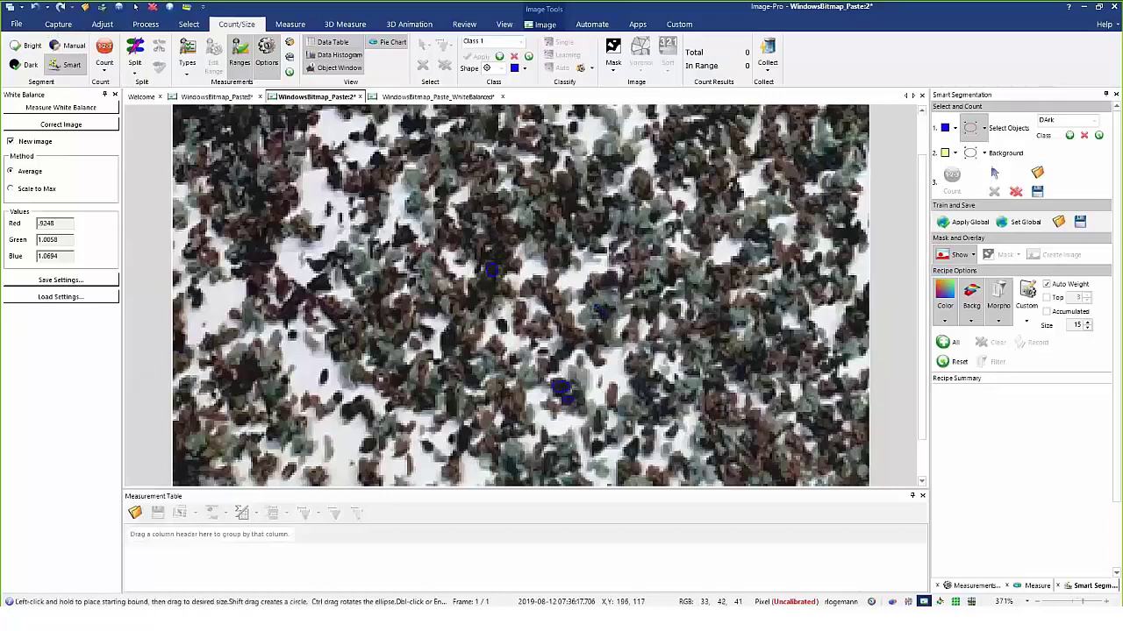
click(603, 311)
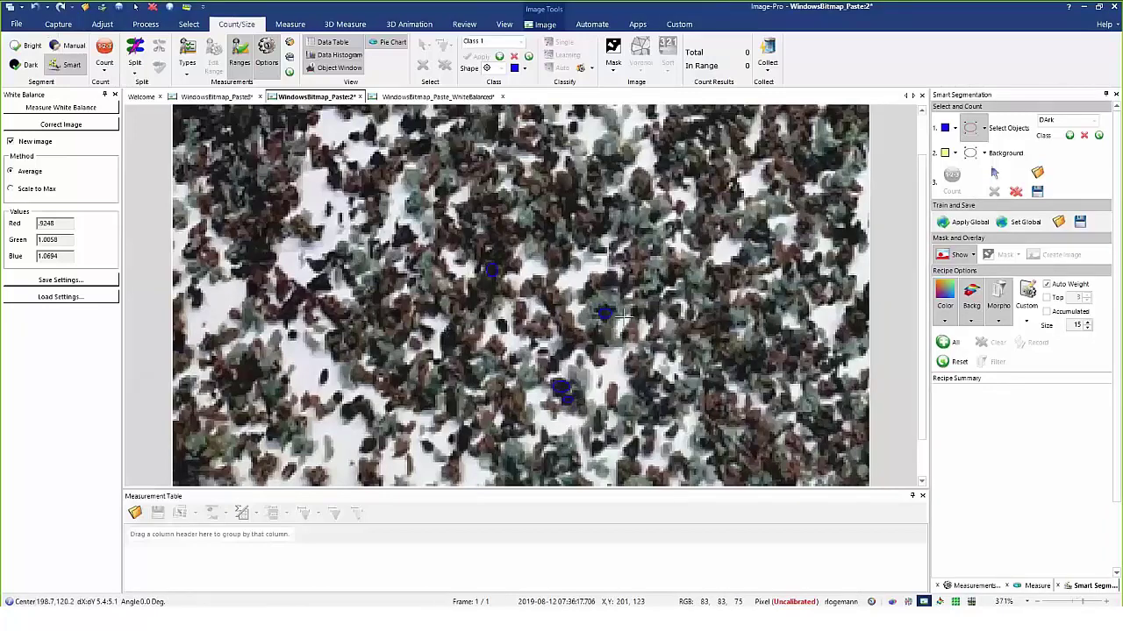
- Switch to the Green class and mark three greenish pebbles as samples
click(1094, 119)
click(1052, 142)
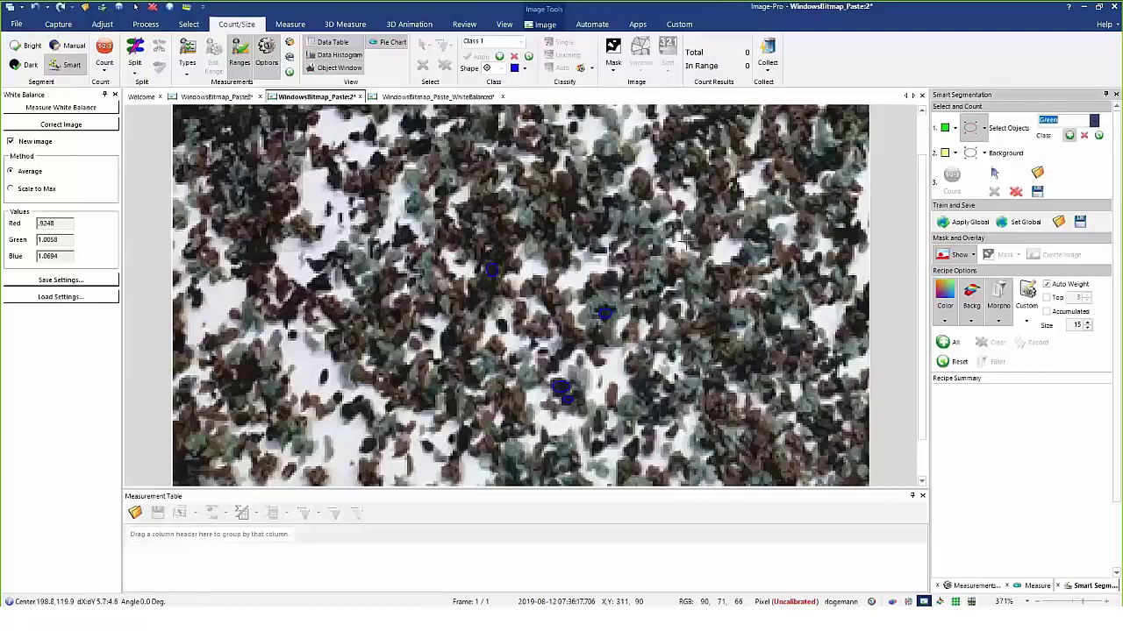
click(640, 213)
click(641, 215)
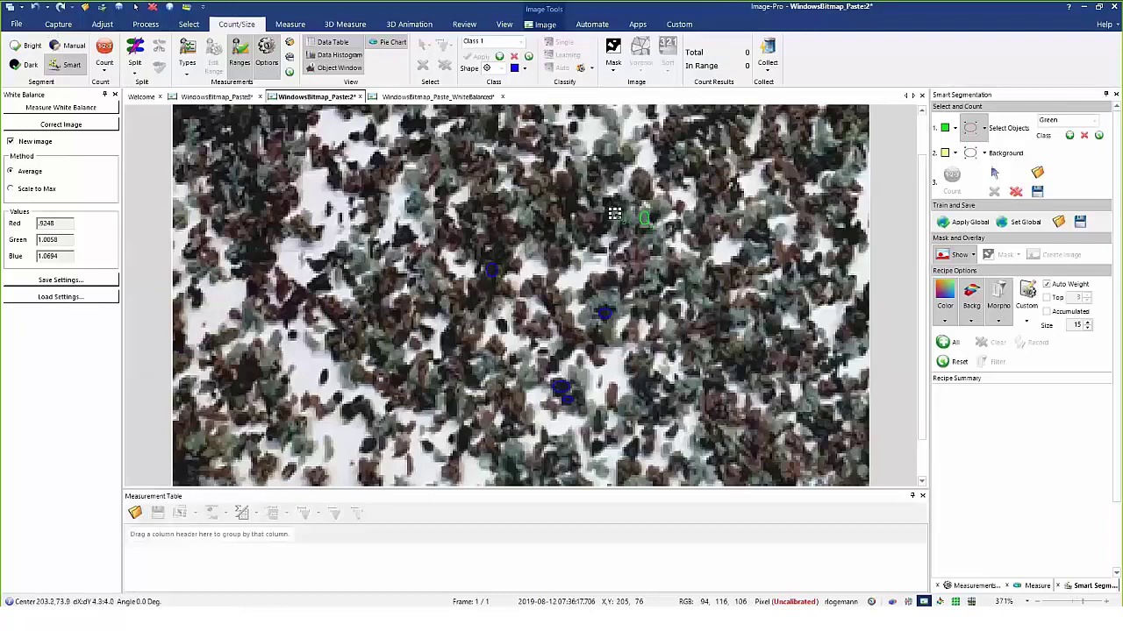
click(613, 213)
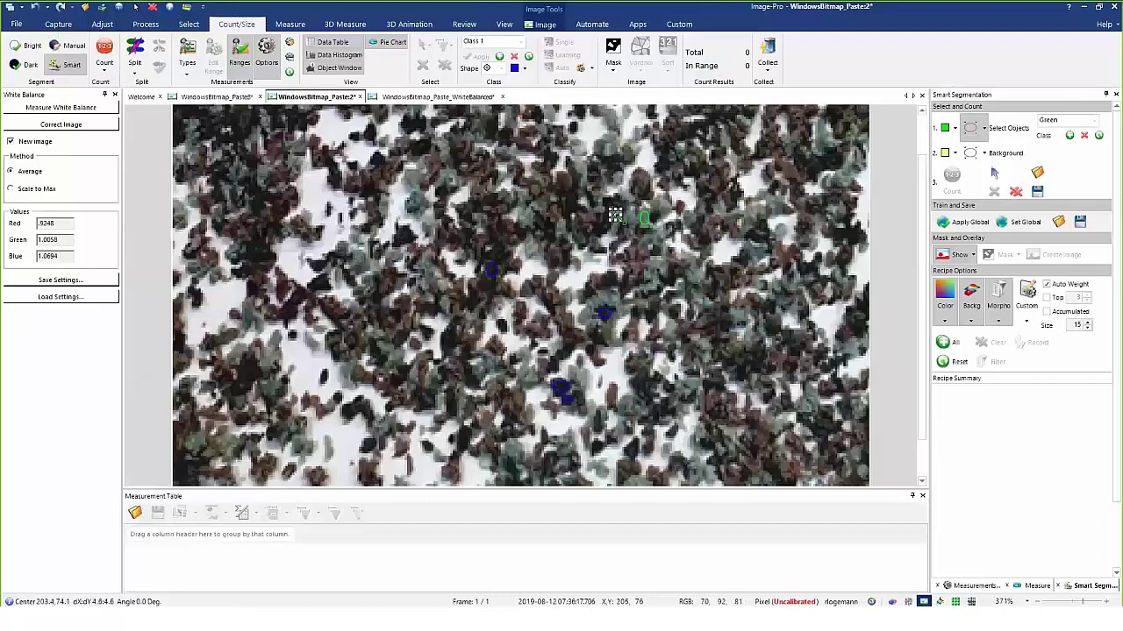
click(272, 387)
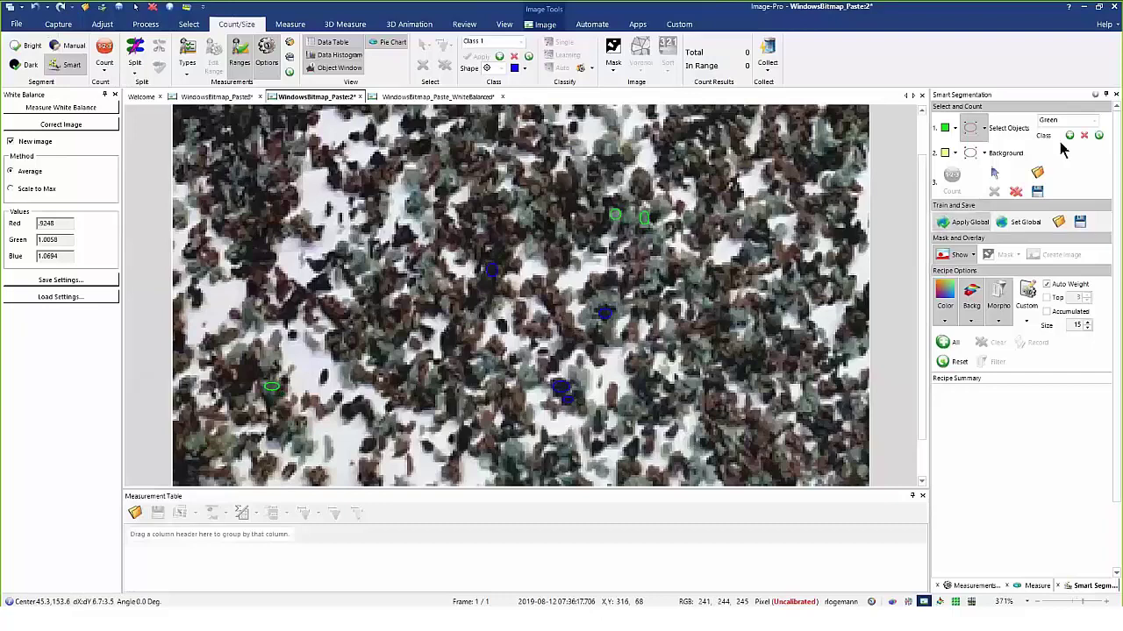
- Switch to the Red class and mark four reddish pebbles as samples
click(1094, 123)
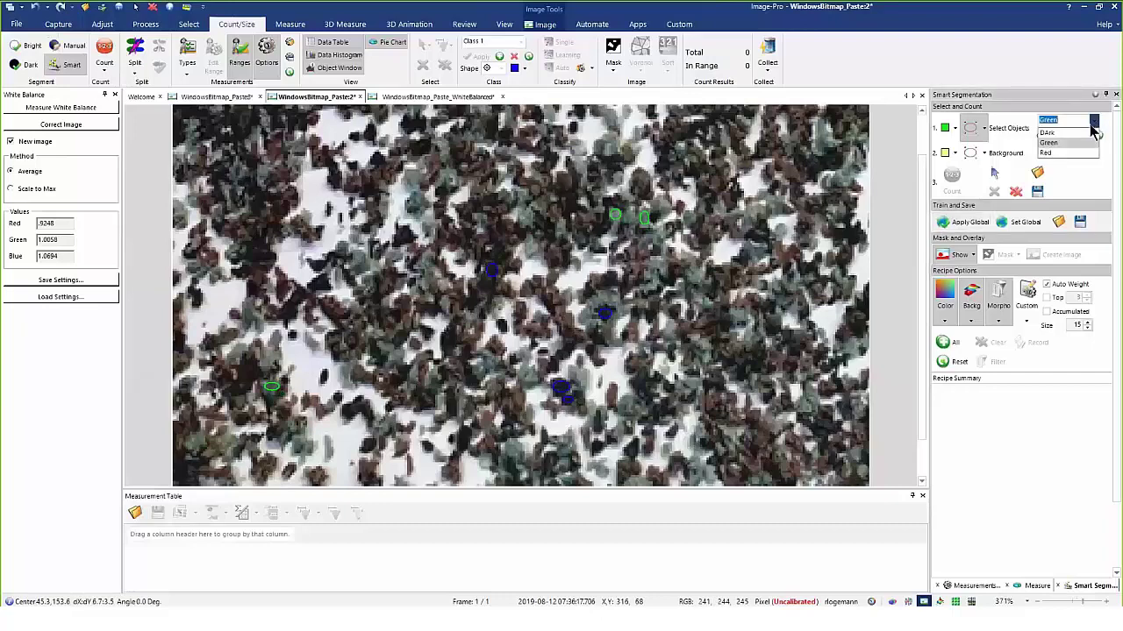
click(1046, 152)
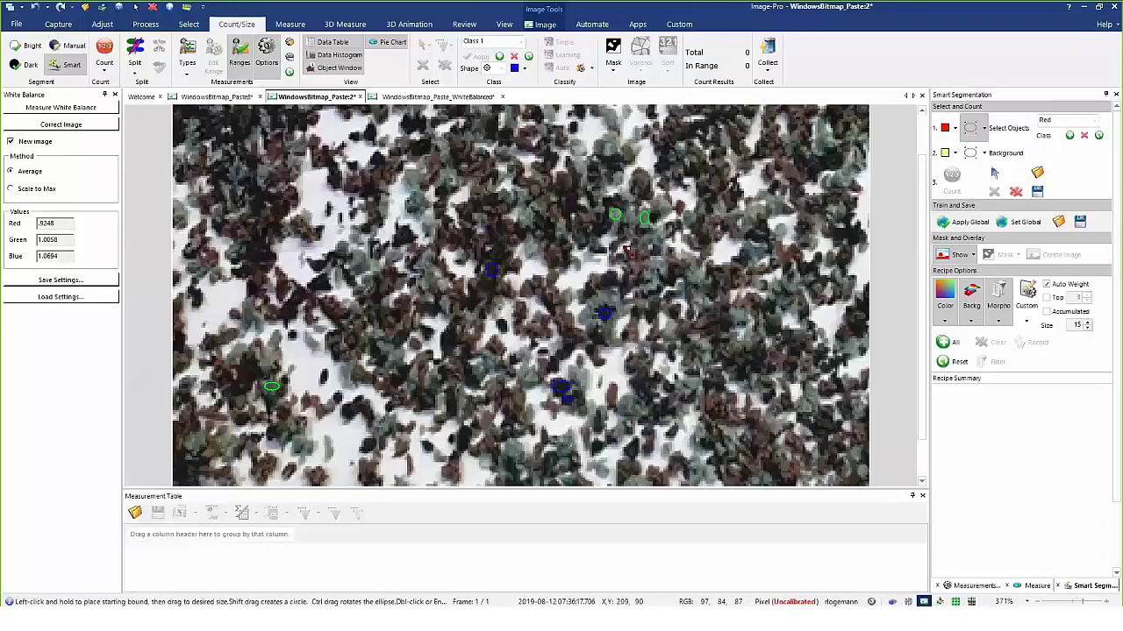
drag(626, 249, 640, 261)
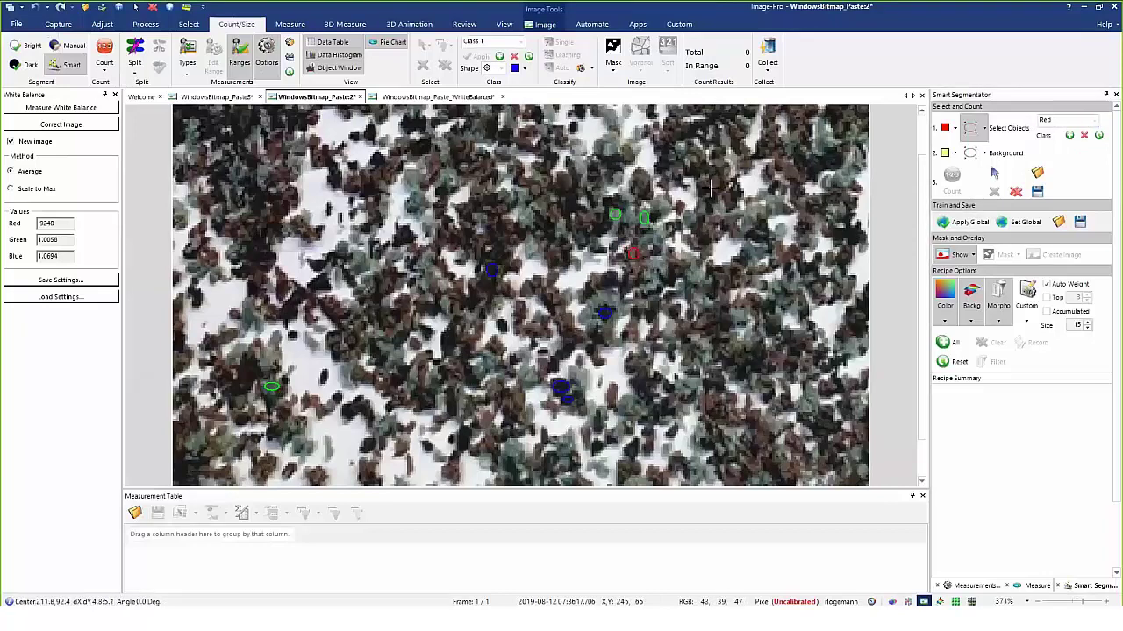
click(673, 258)
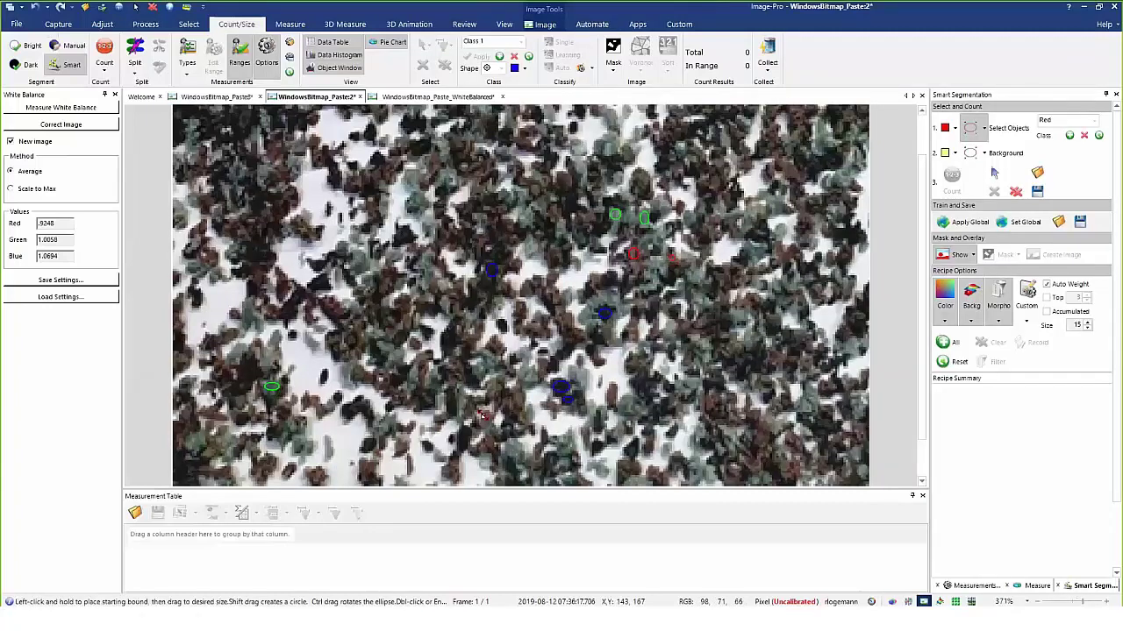
drag(477, 409, 486, 419)
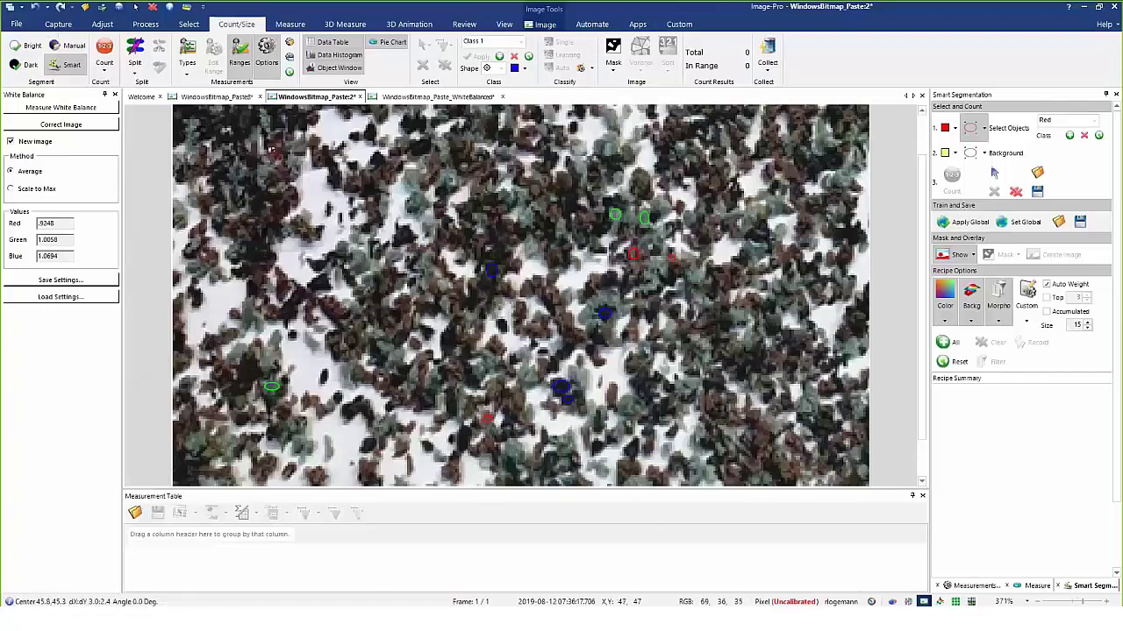
drag(271, 149, 276, 154)
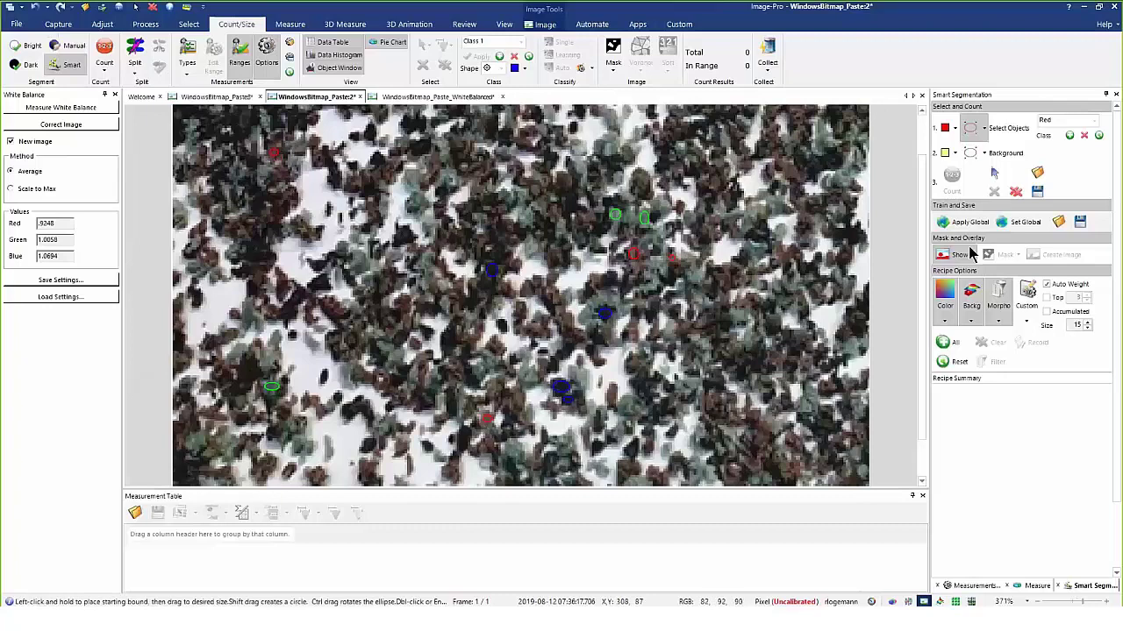
click(970, 153)
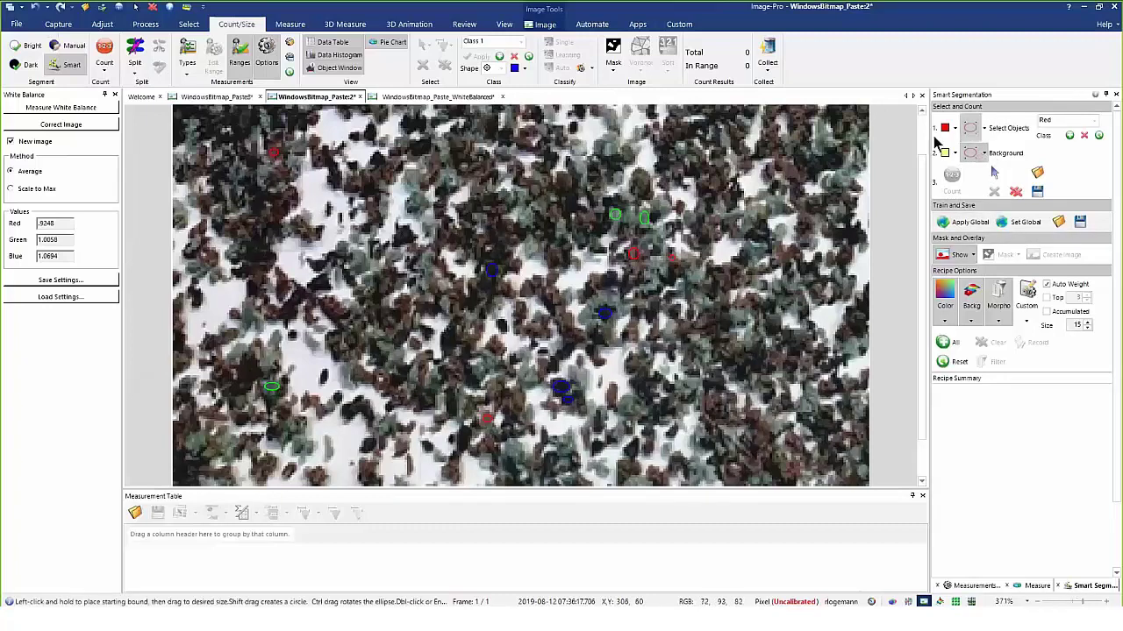
- Add a background sample on a white gap and toggle the mask preview, leaving it hidden
drag(640, 153, 654, 172)
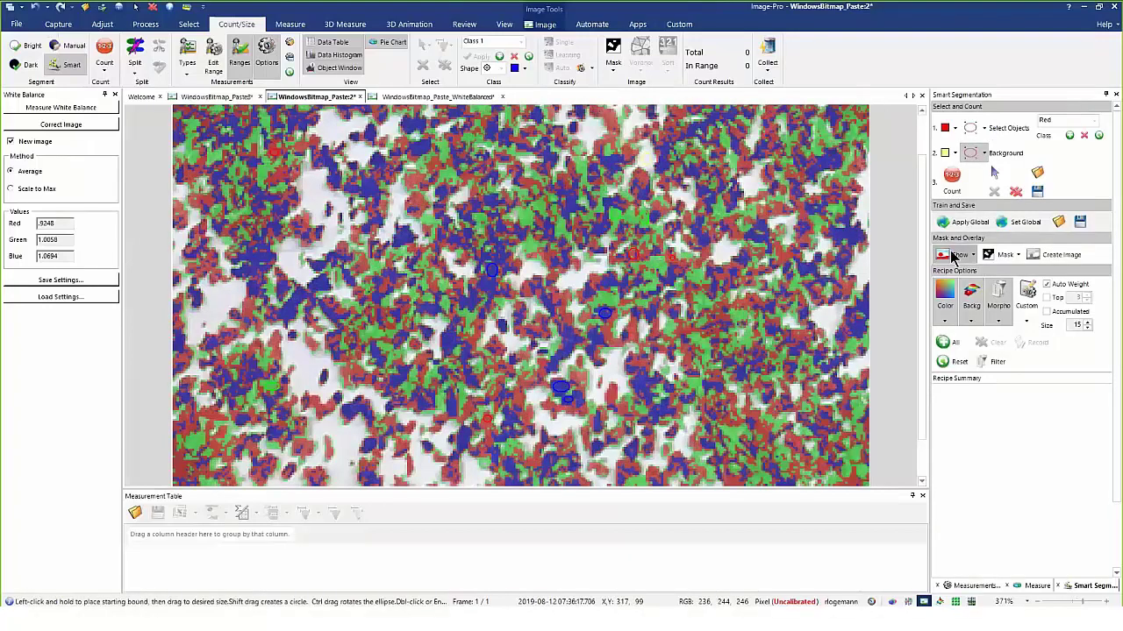
click(953, 255)
click(955, 255)
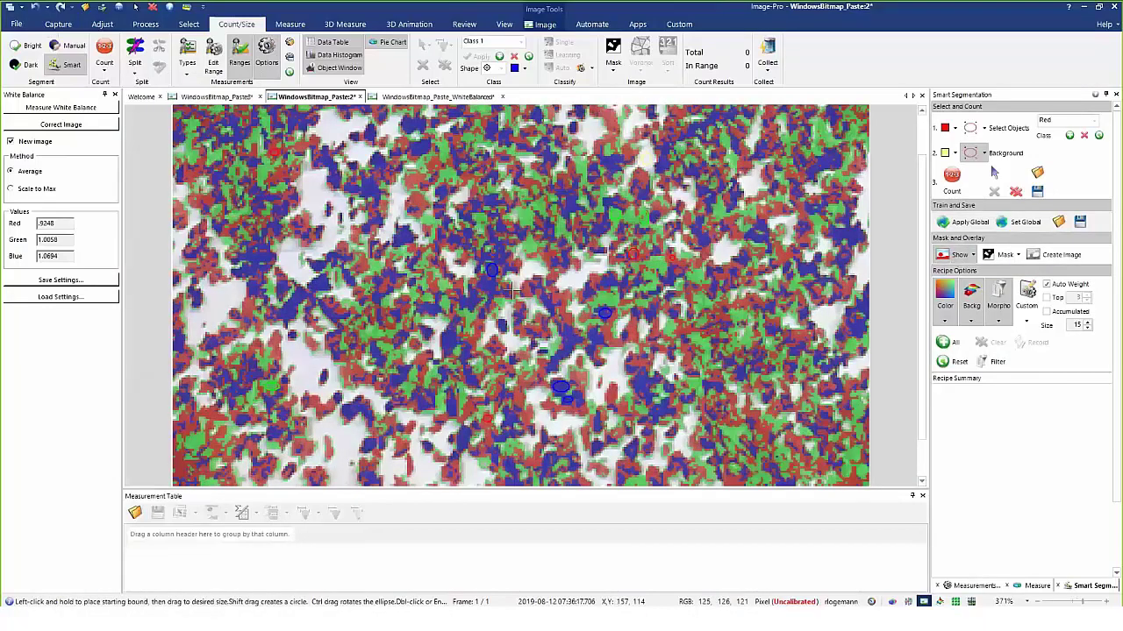
click(958, 255)
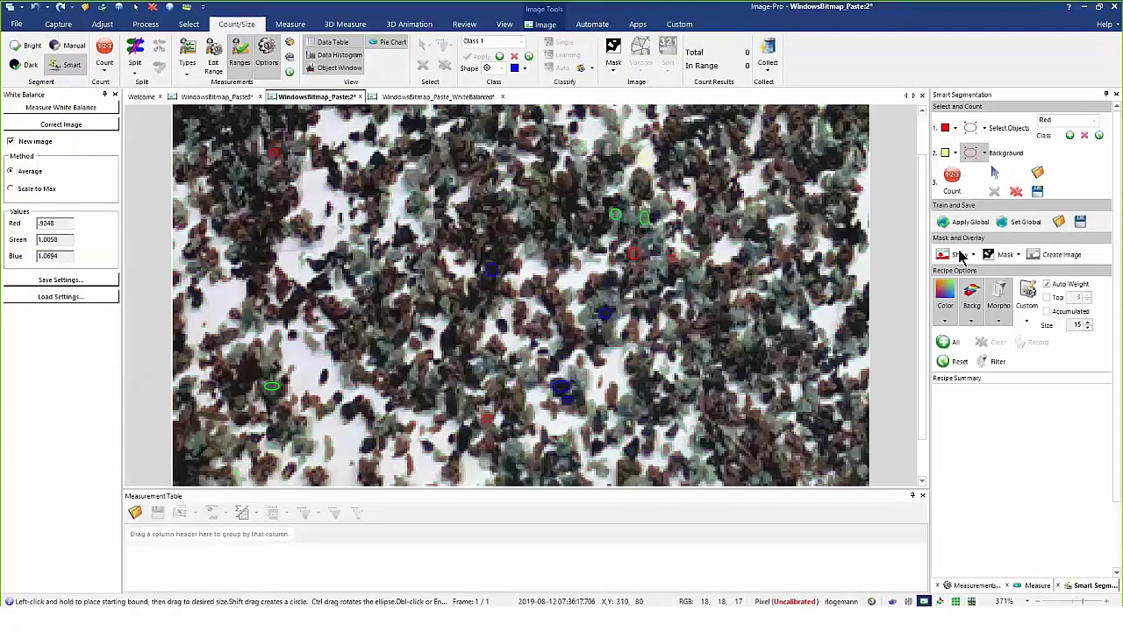
click(958, 256)
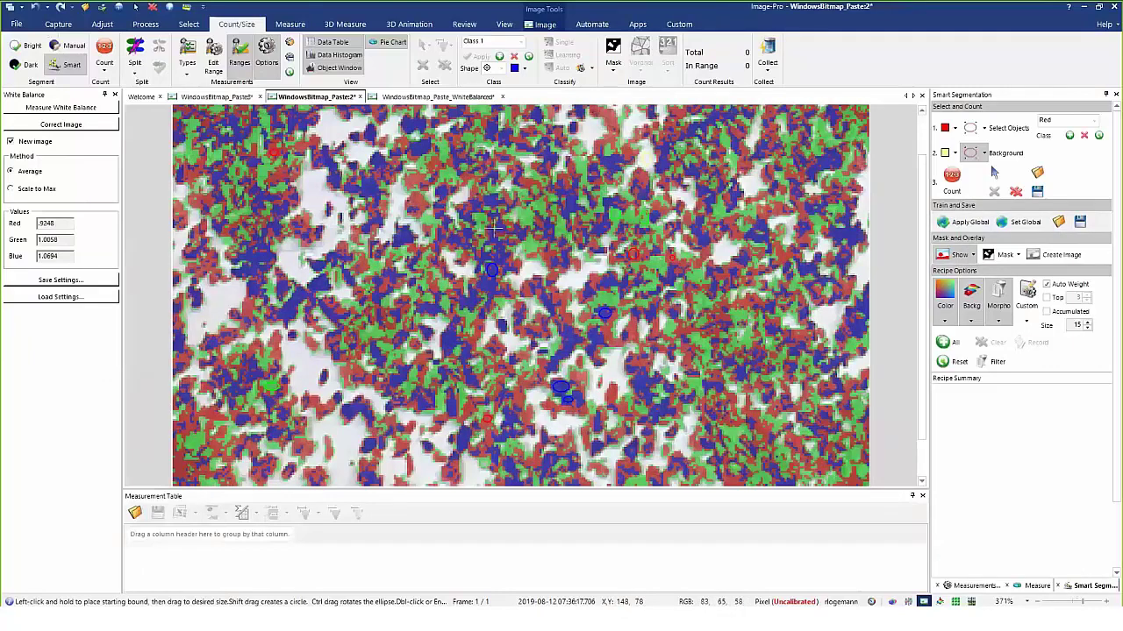
click(958, 256)
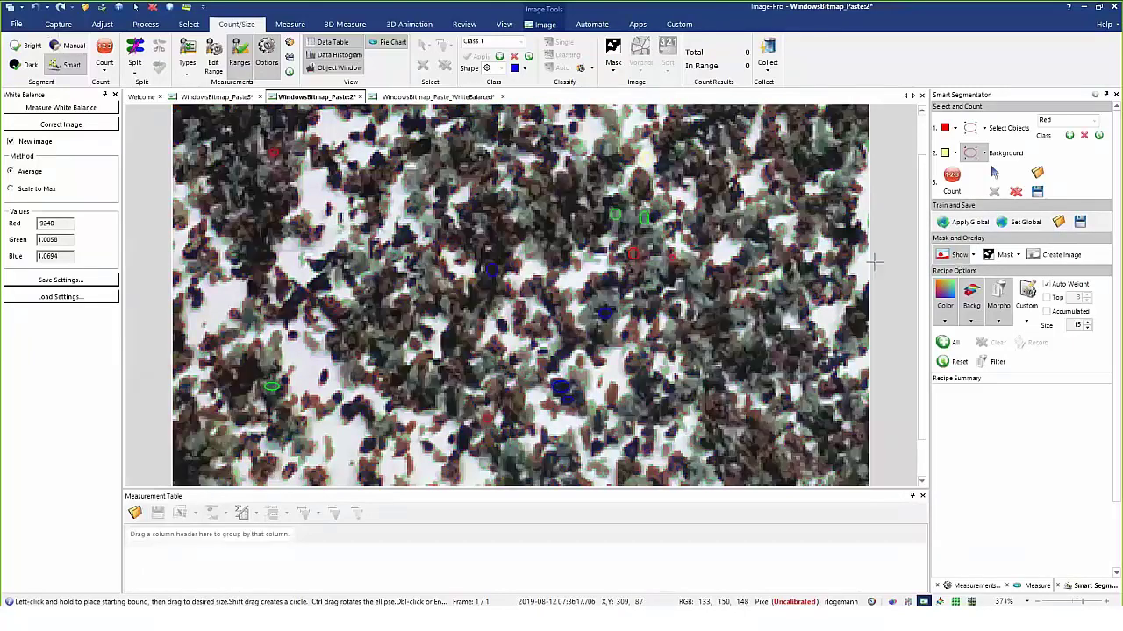
click(189, 23)
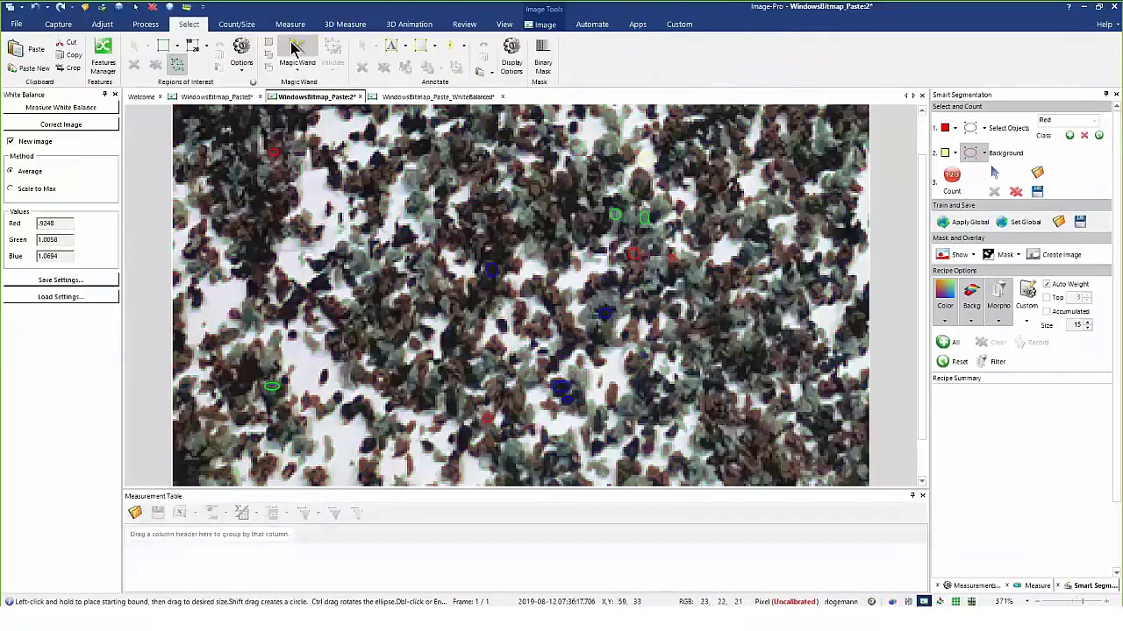
- In 2D Filters, compare Low-pass and Gaussian smoothing with 3x3 and 5x5 kernels
click(147, 24)
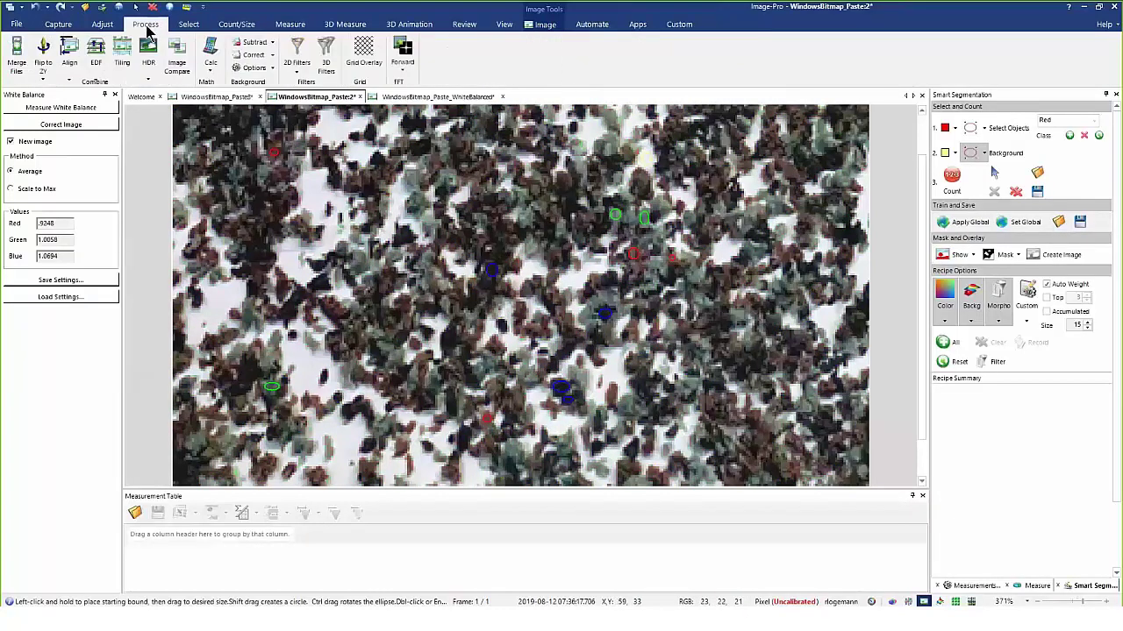
click(298, 50)
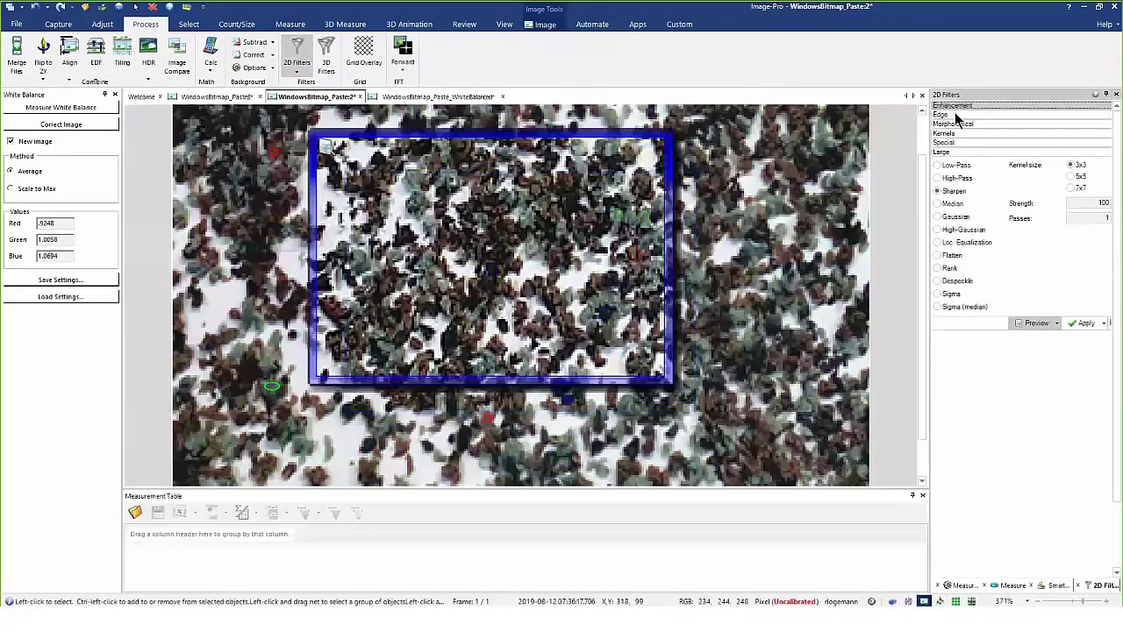
click(956, 165)
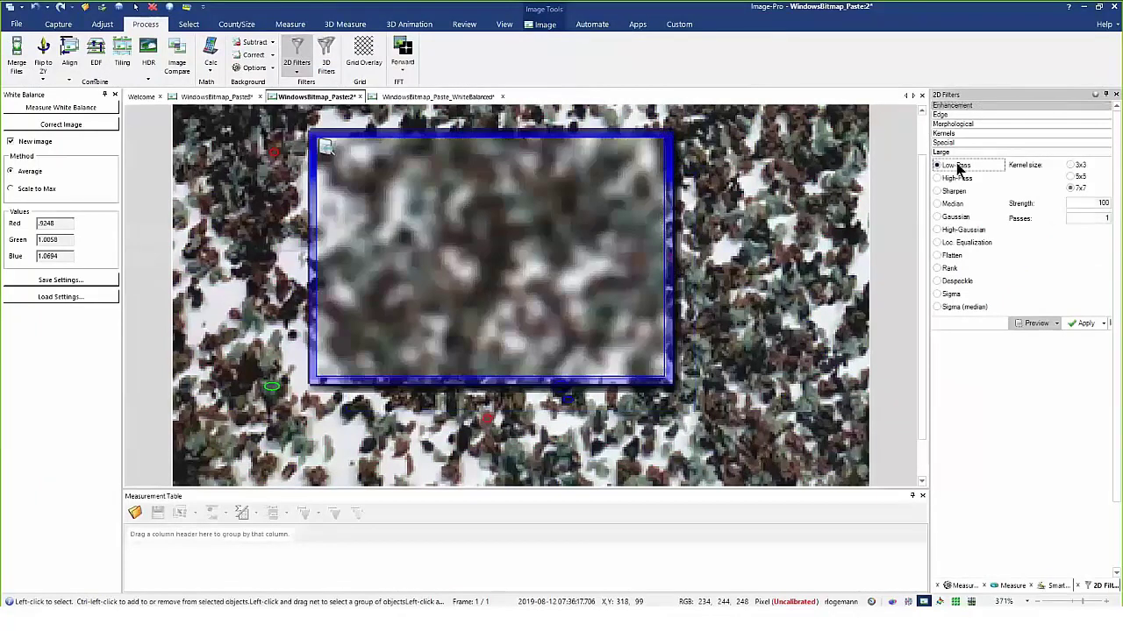
click(955, 217)
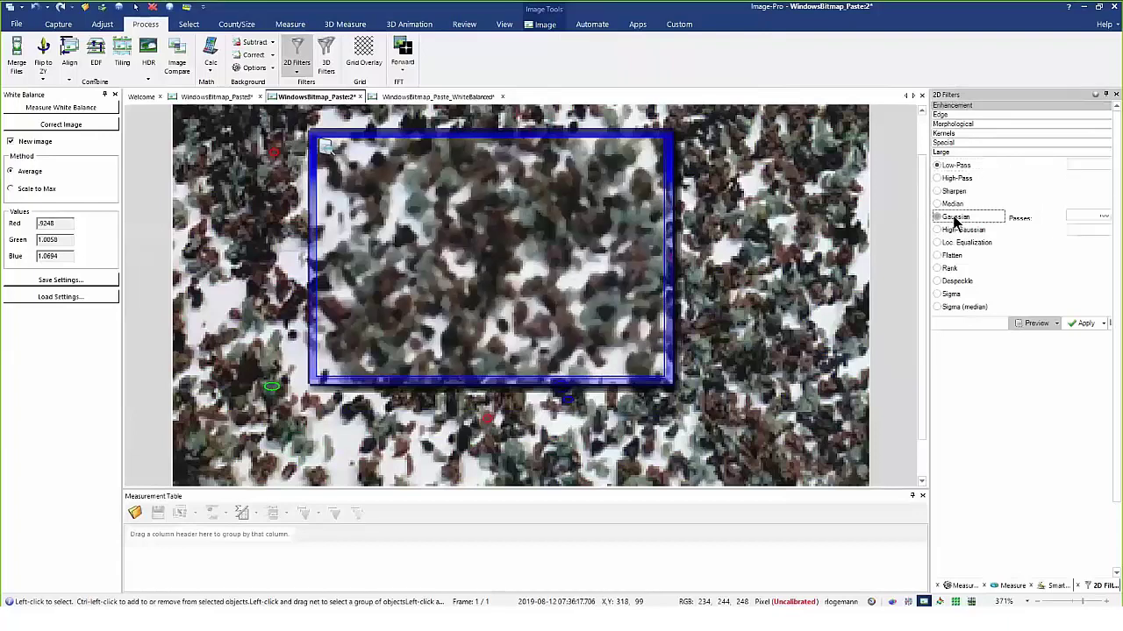
click(954, 167)
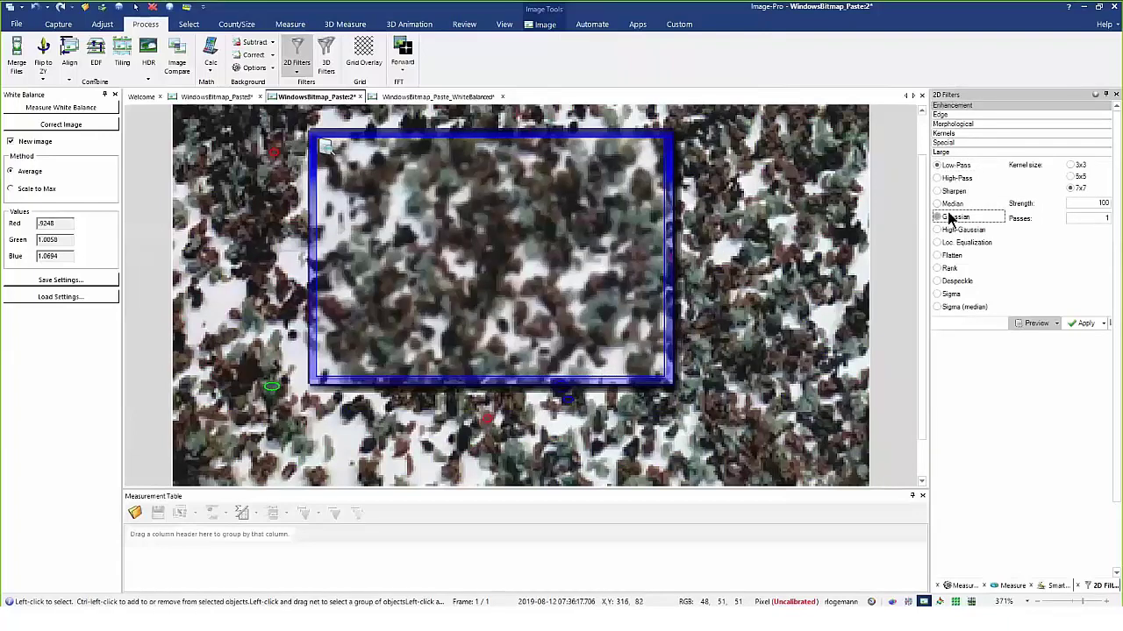
click(952, 218)
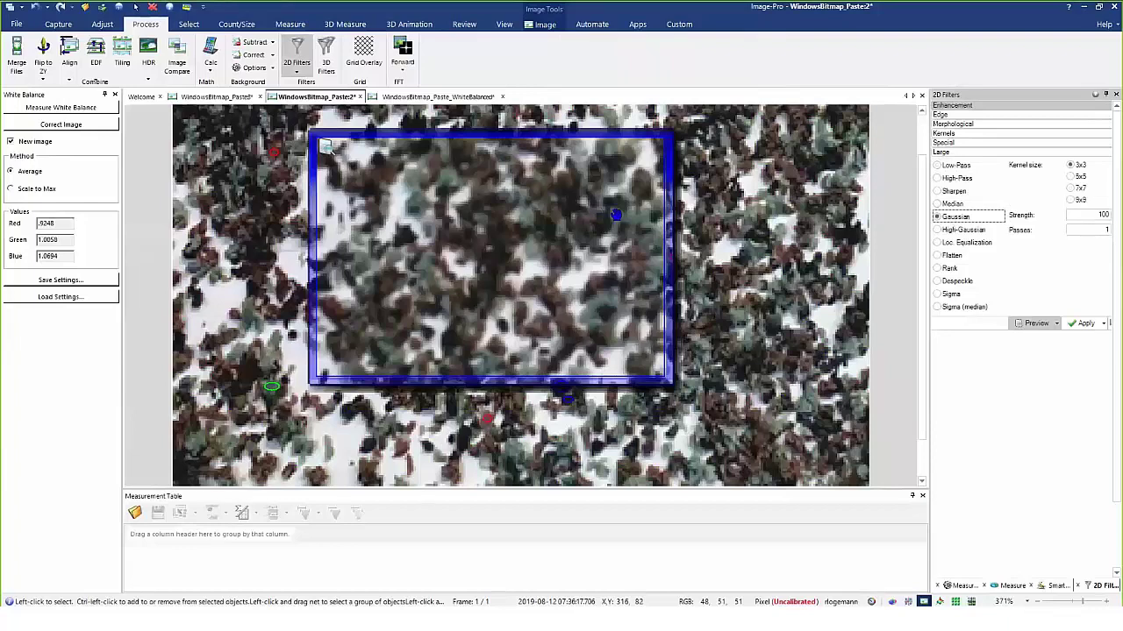
click(1071, 176)
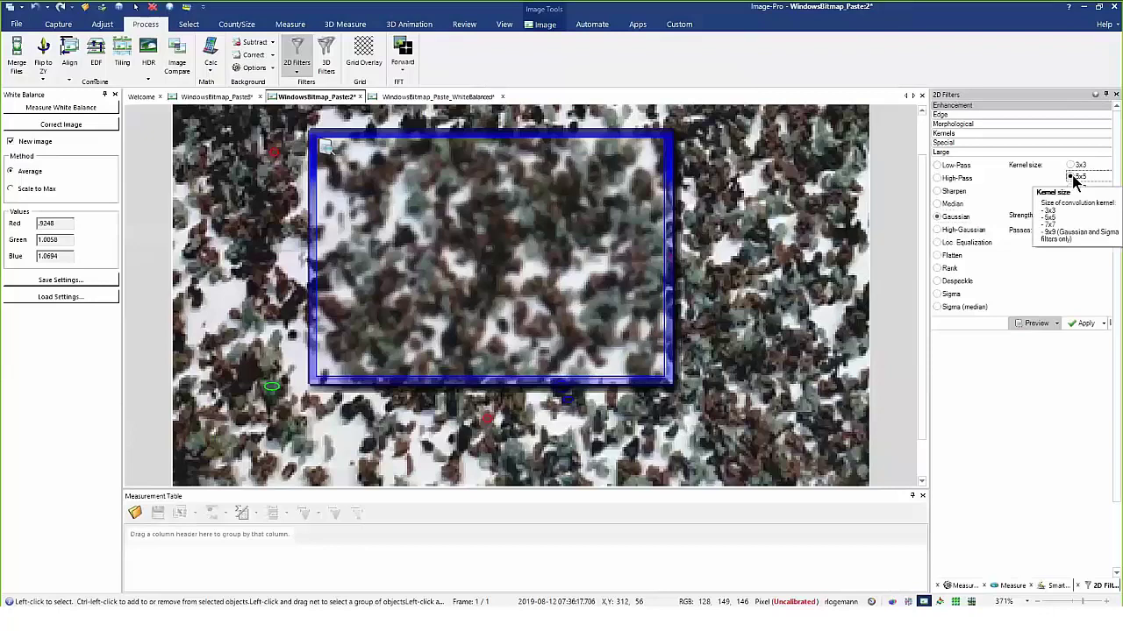
click(1076, 168)
- Apply a 3x3 Gaussian filter to the image and close the filter panel
drag(543, 247, 538, 245)
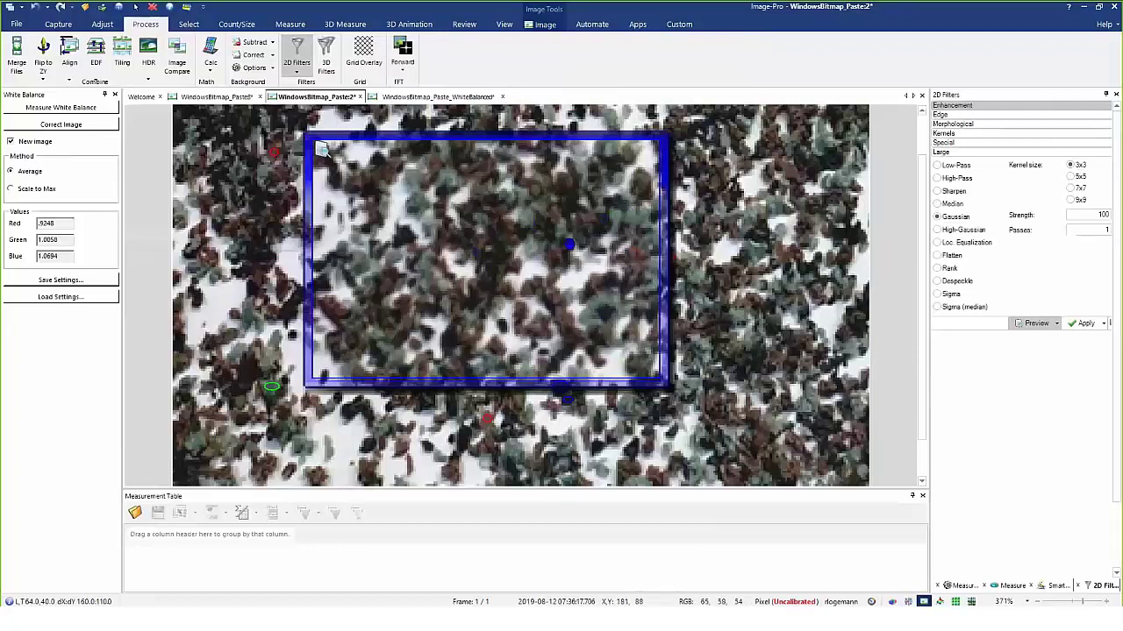
click(949, 216)
click(1071, 176)
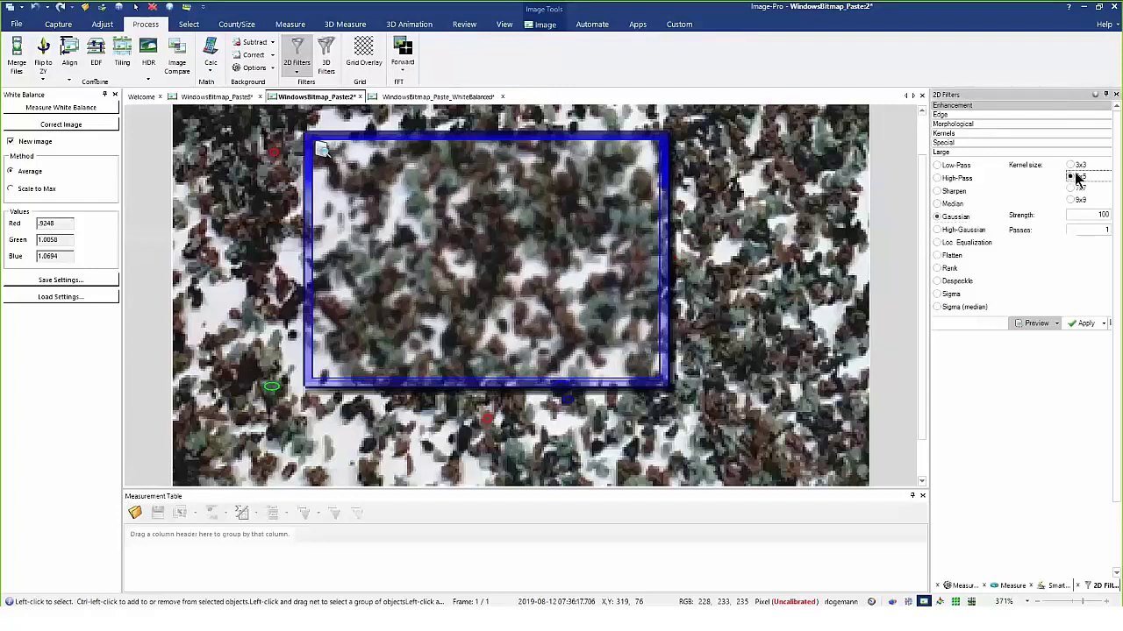
click(1071, 165)
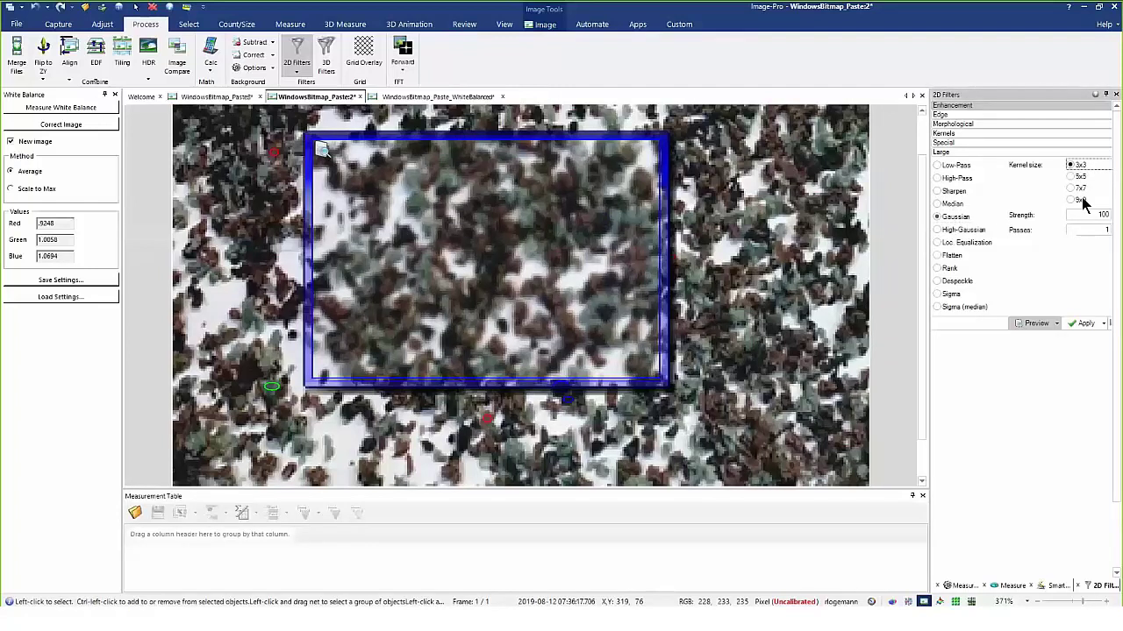
click(1087, 325)
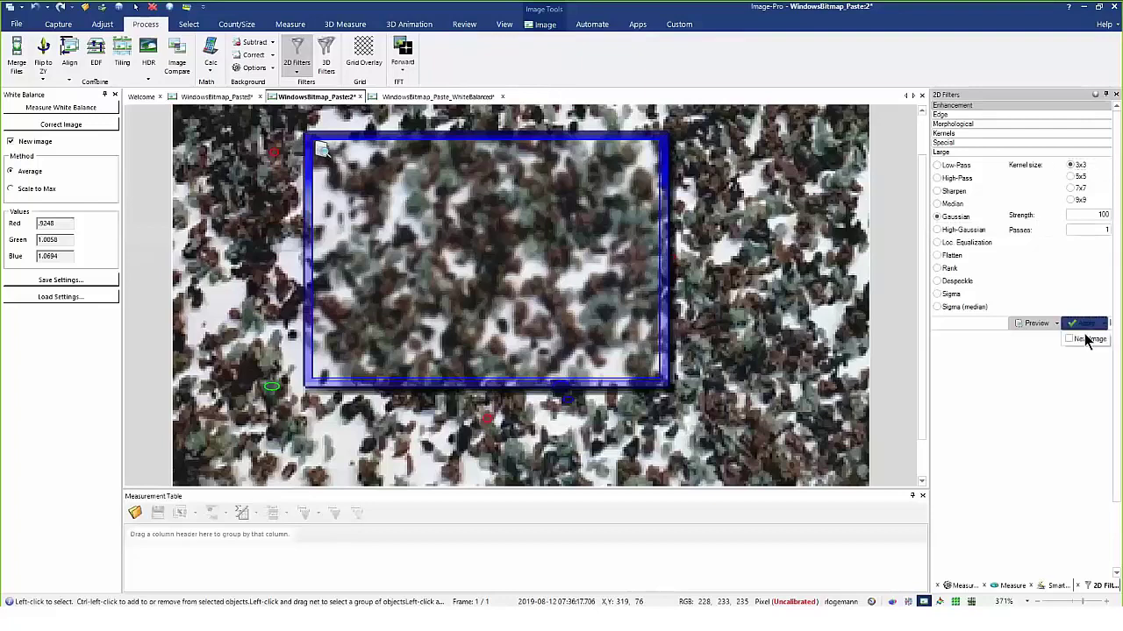
click(1115, 94)
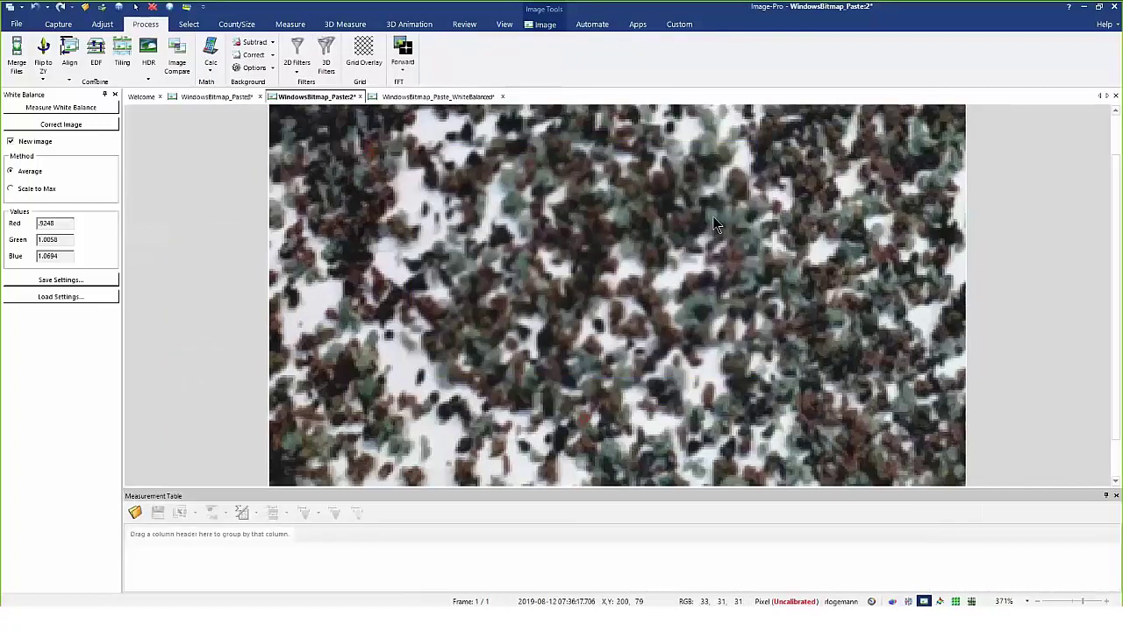
- Reopen Smart Segmentation and toggle the red, green and blue mask preview on and off, then zoom out to fit
click(237, 24)
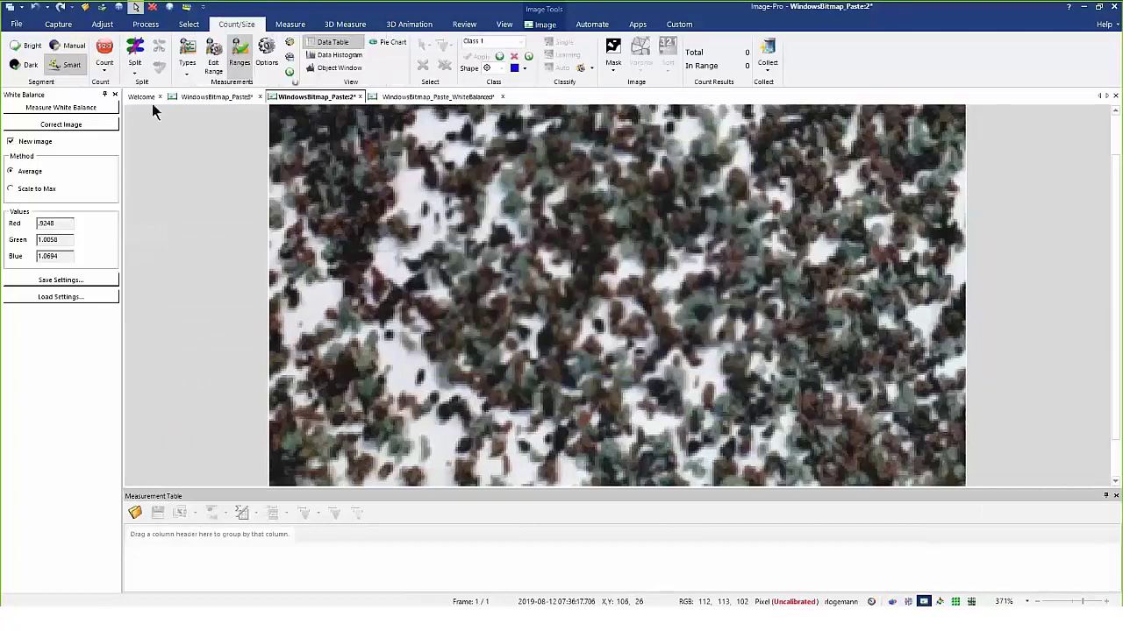
click(66, 66)
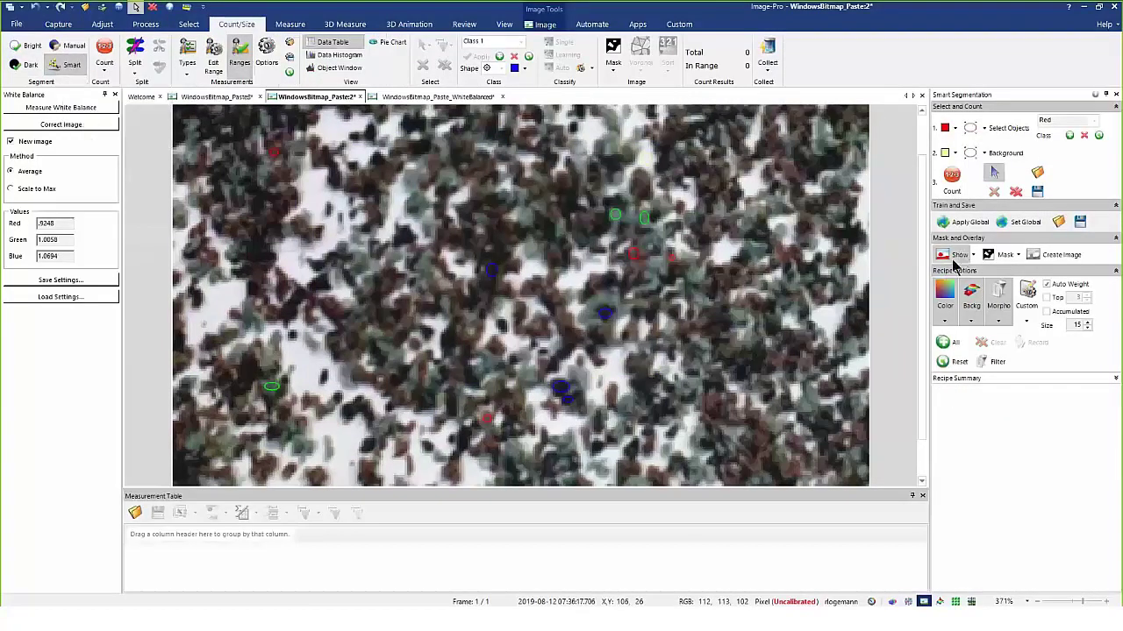
click(958, 255)
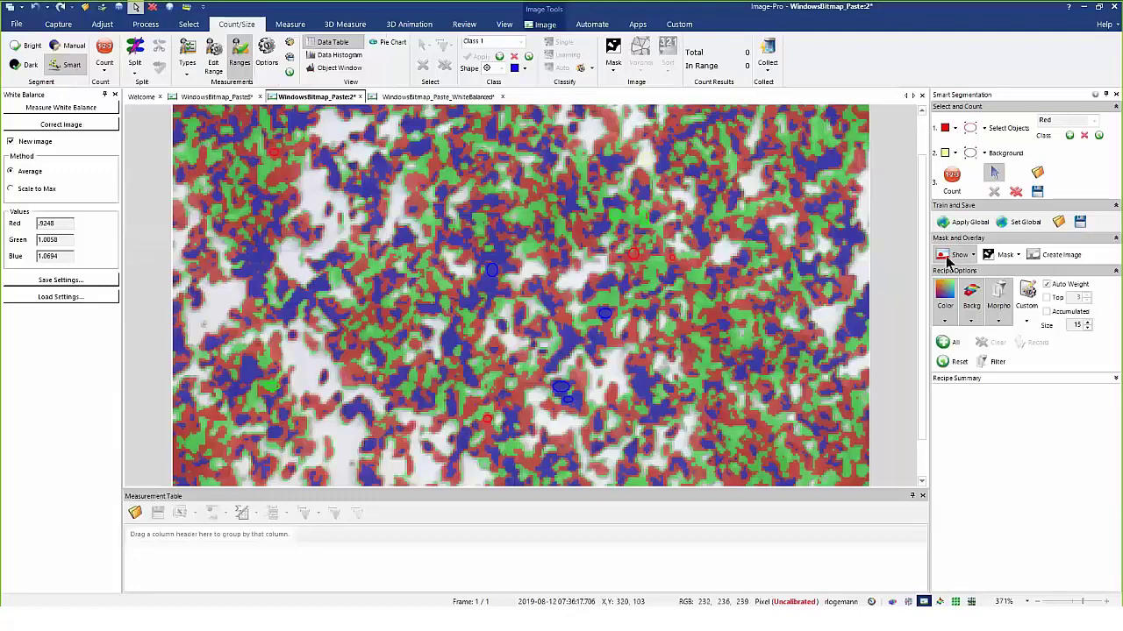
click(951, 256)
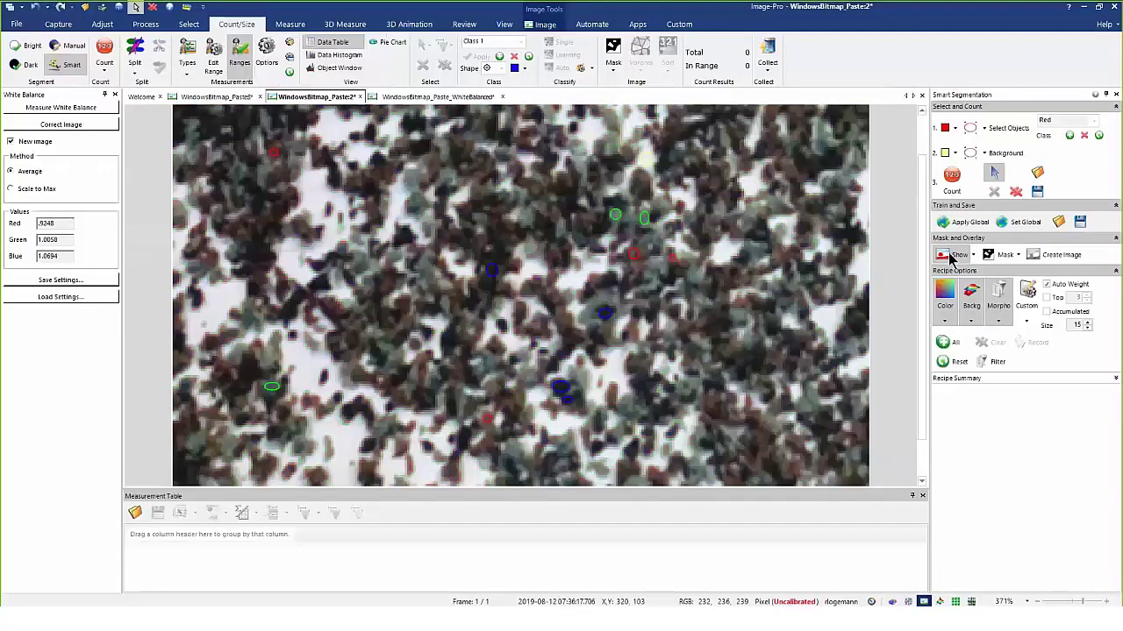
click(952, 256)
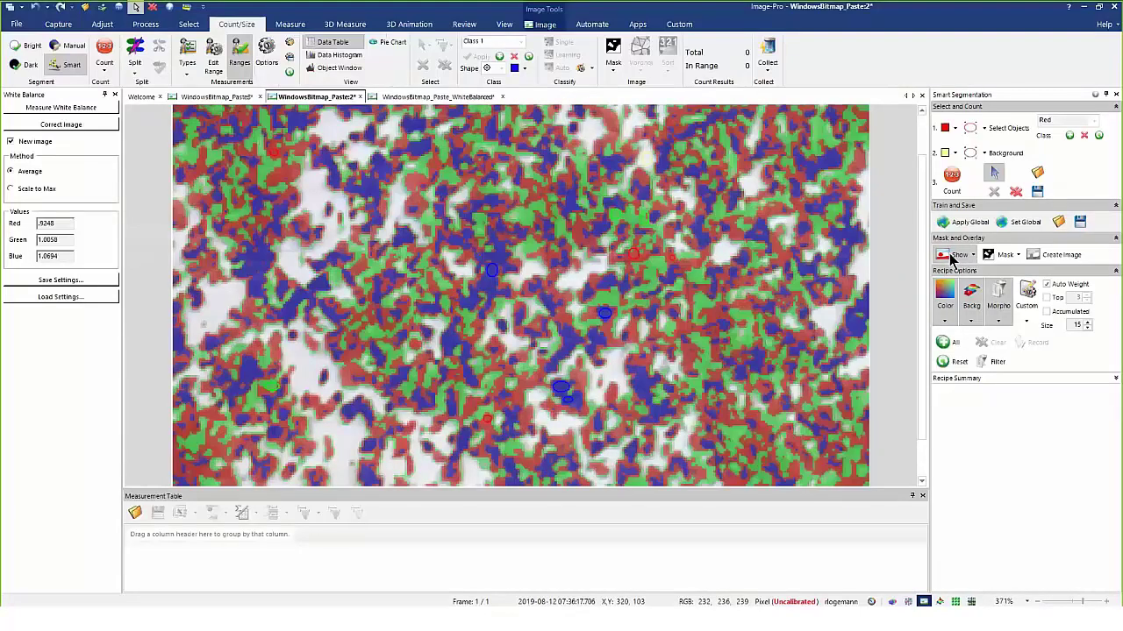
click(952, 256)
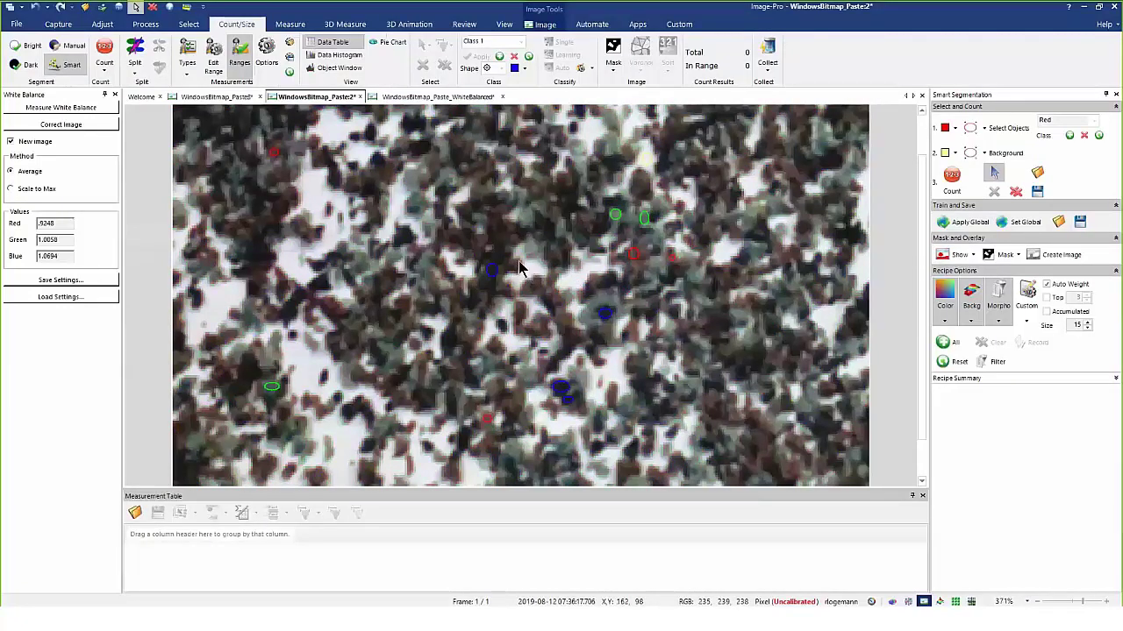
scroll(526, 275, down, 2)
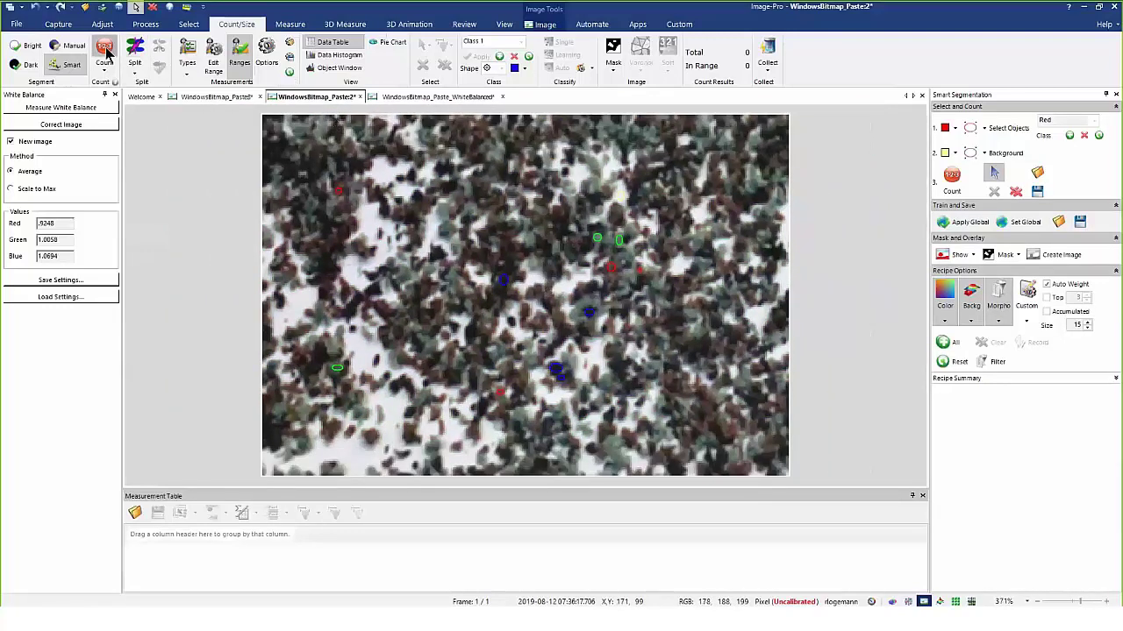
- Count the smoothed image into Dark, Green and Red classes, giving 1775 outlined objects
click(237, 57)
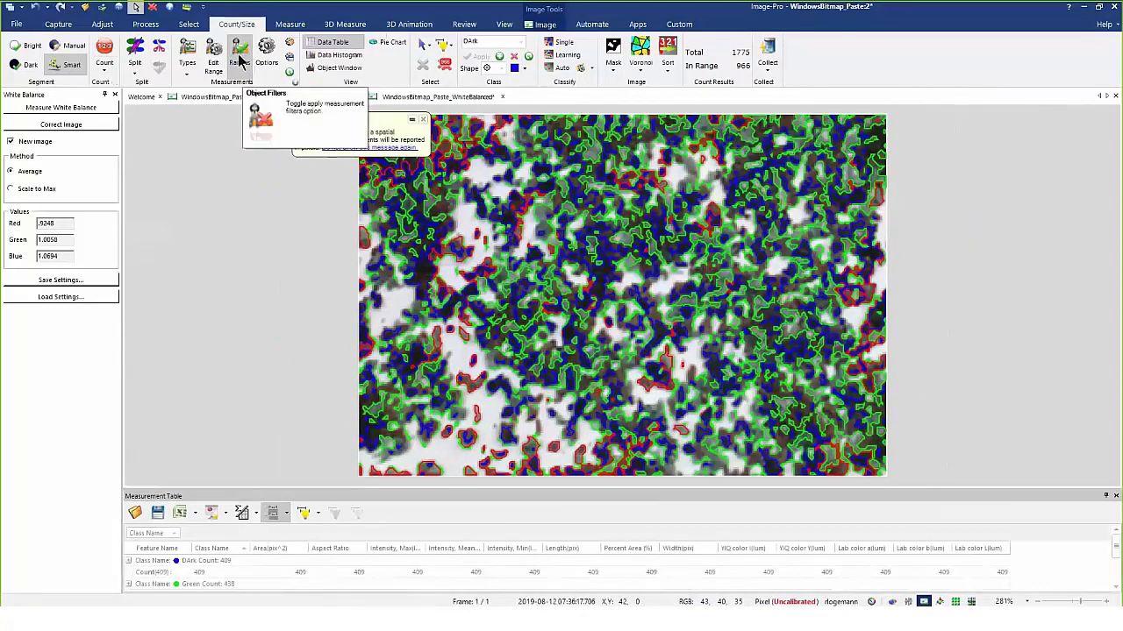
click(136, 76)
click(136, 75)
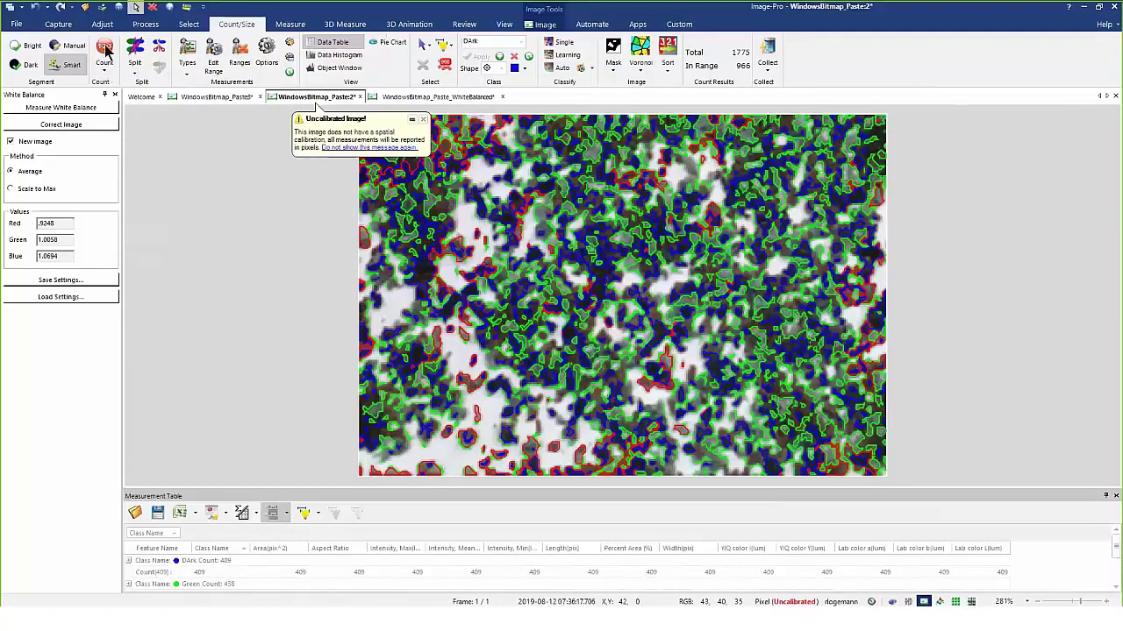
click(424, 120)
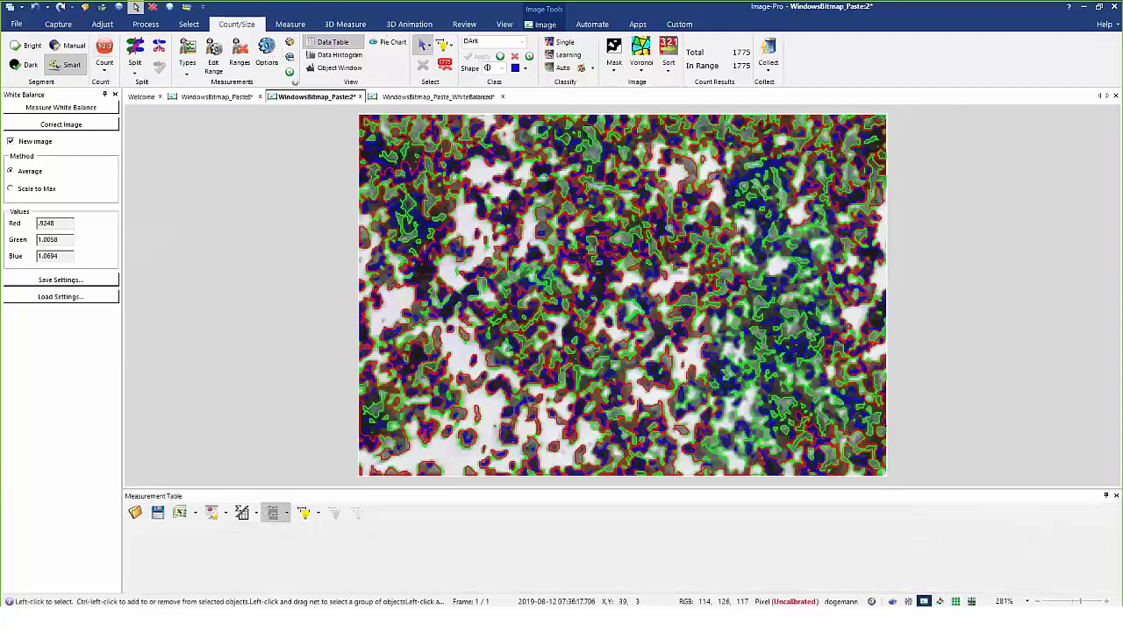
- Turn on Outlines Filled and turn off Fill Holes, recounting to 1806 objects
click(146, 24)
click(254, 44)
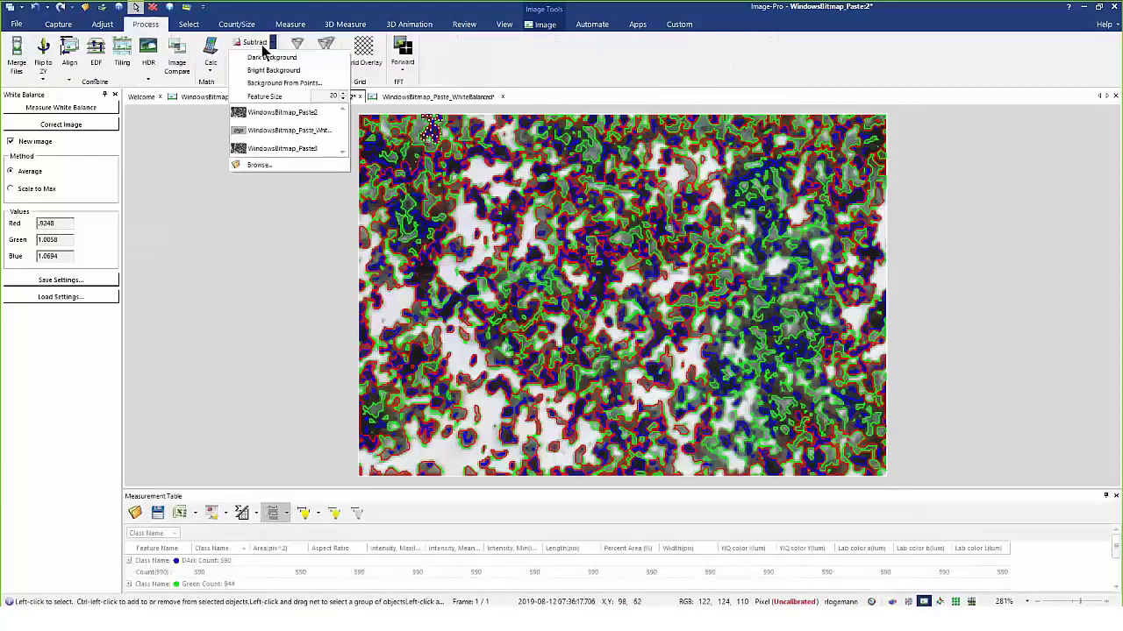
click(236, 24)
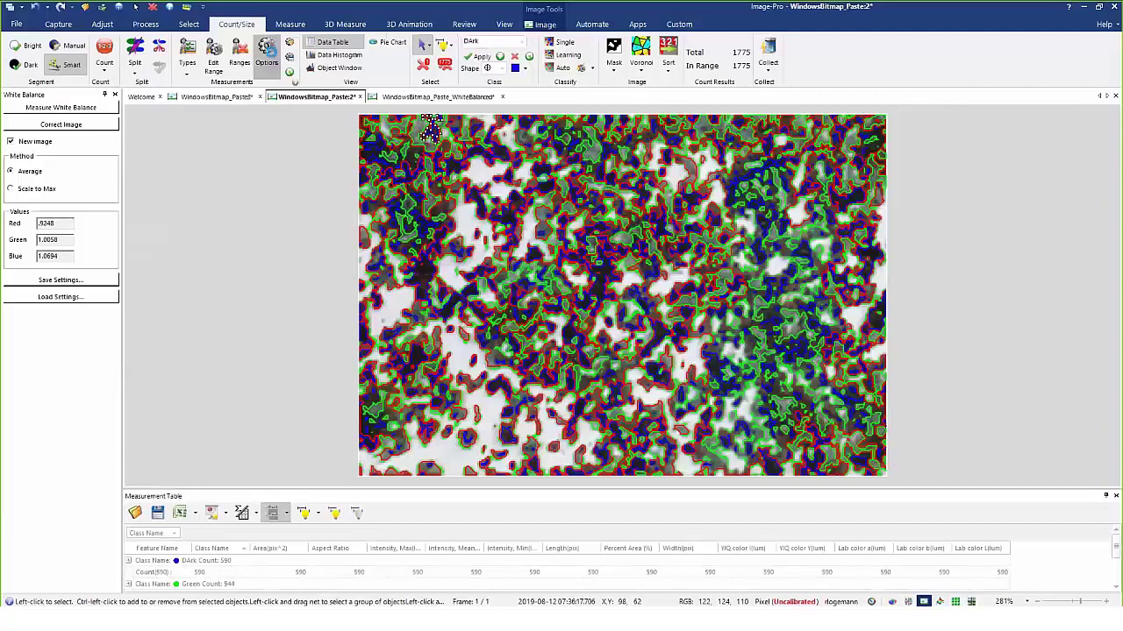
click(267, 60)
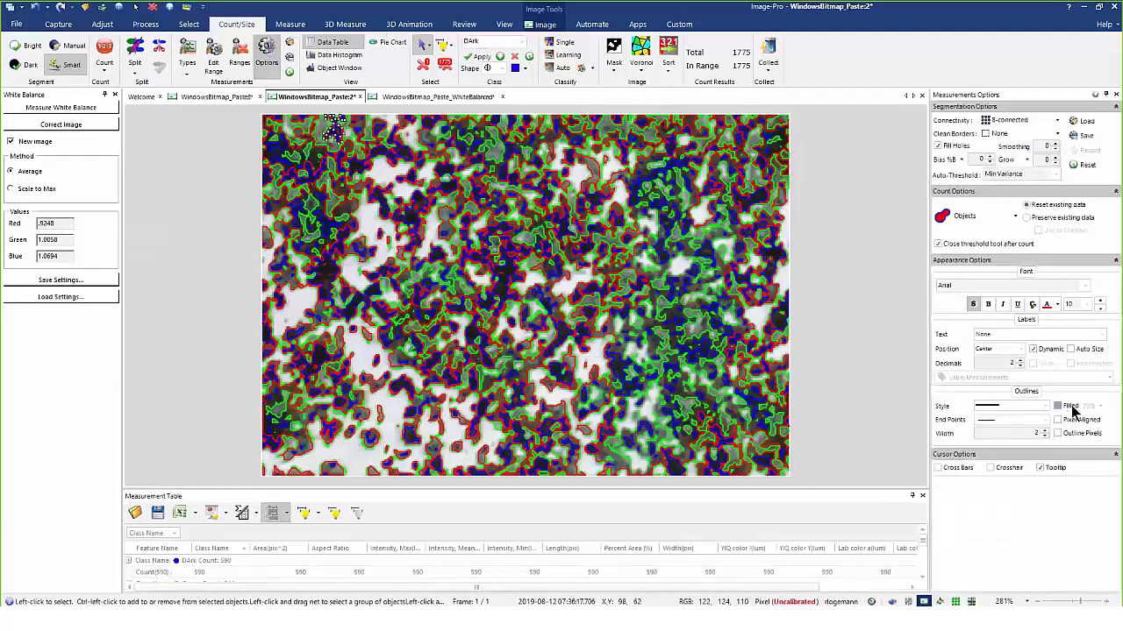
click(1070, 406)
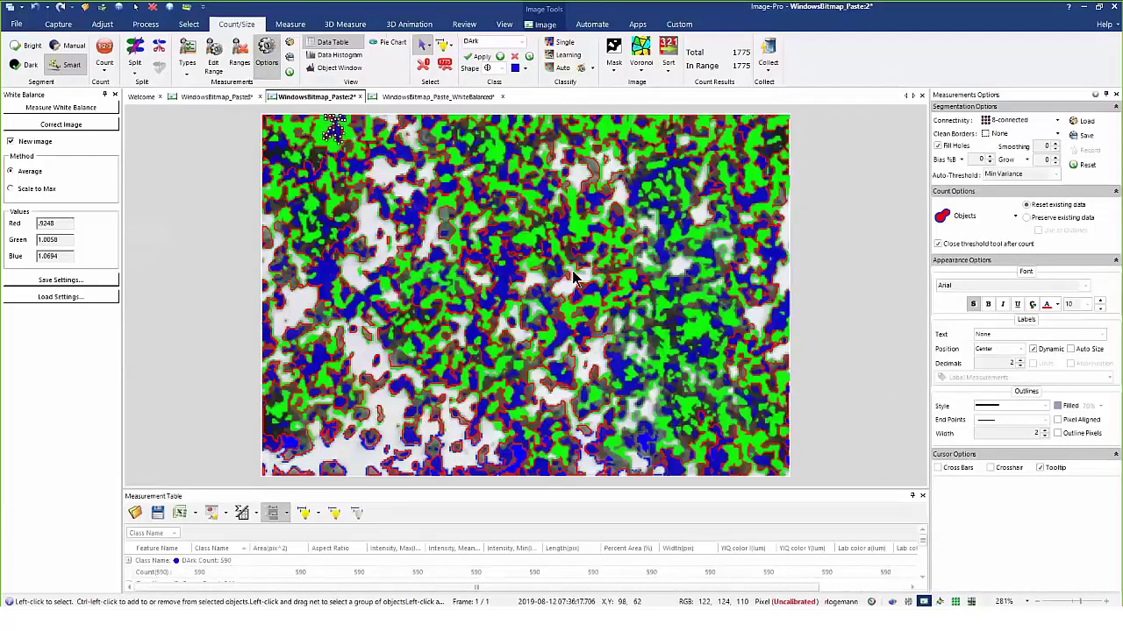
click(937, 146)
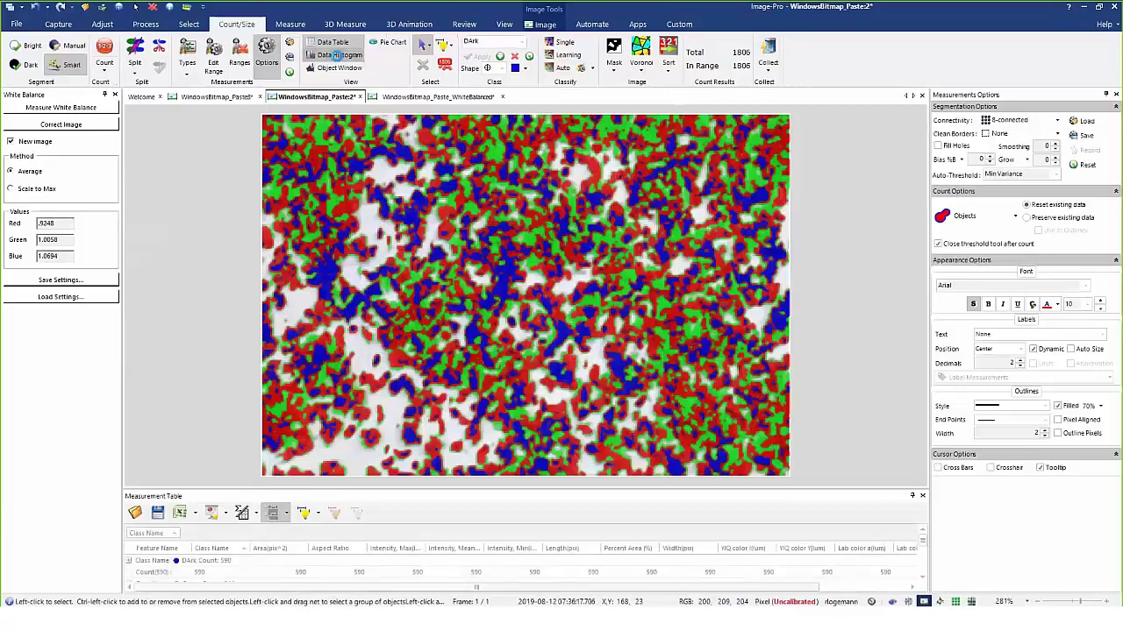
- Plot a data histogram of Region:YIQ color Y for the counted chips, stacked by class
click(336, 54)
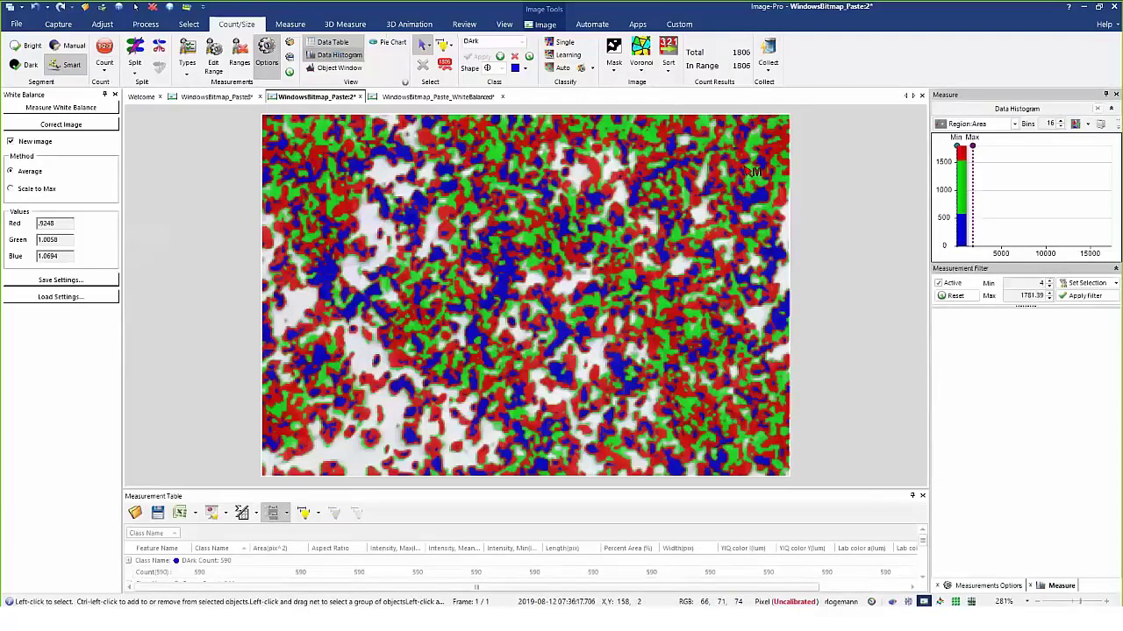
click(1016, 124)
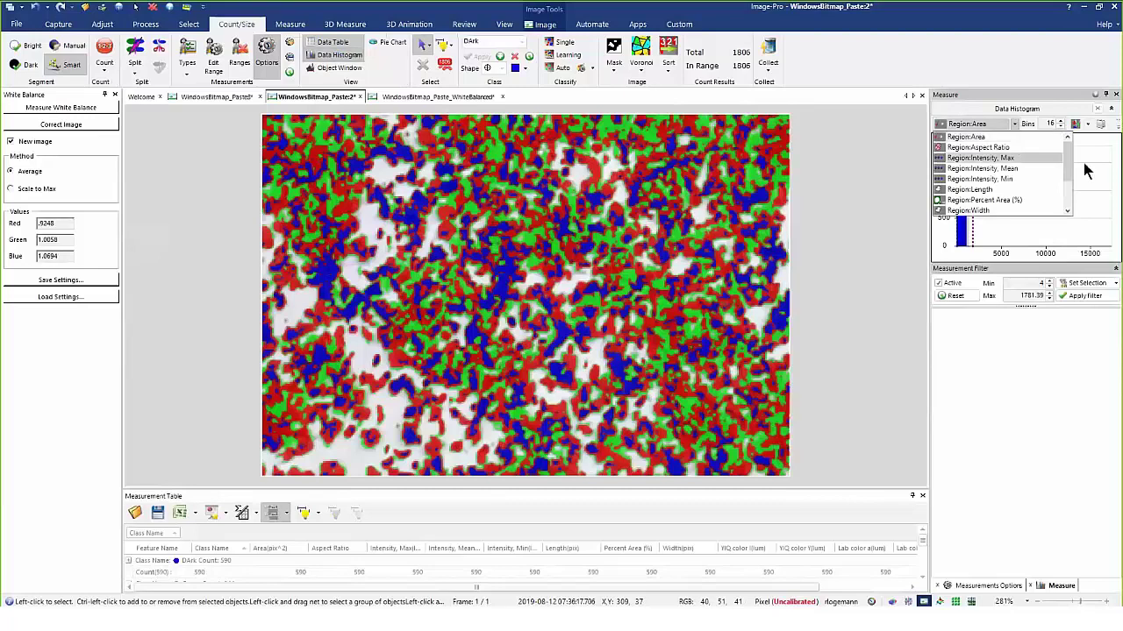
drag(1070, 167, 1075, 192)
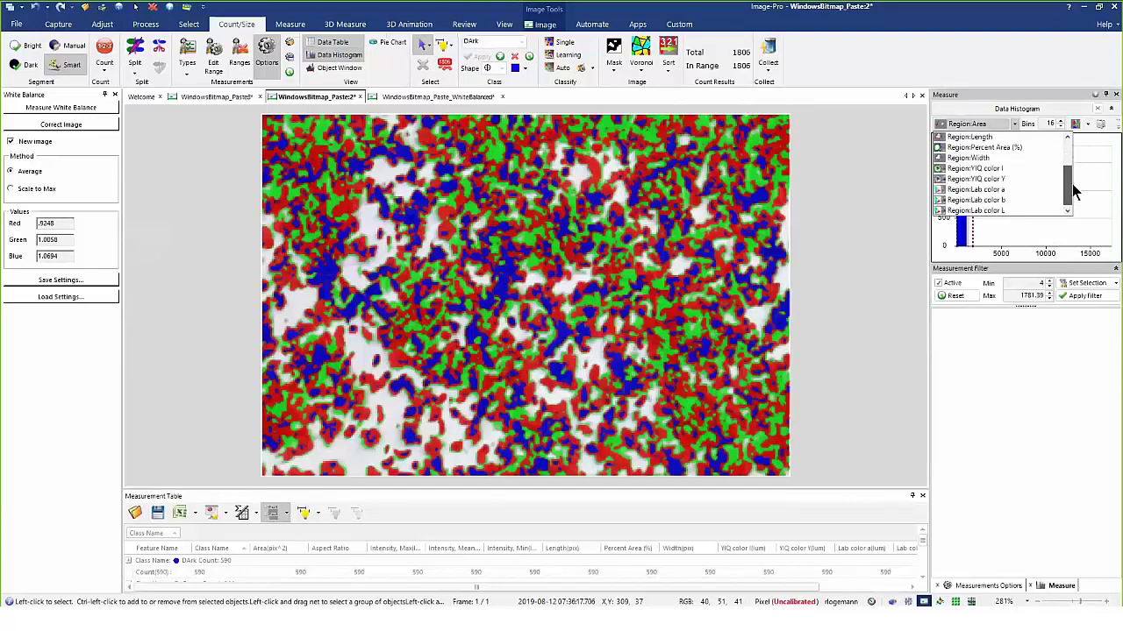
click(999, 189)
click(1014, 125)
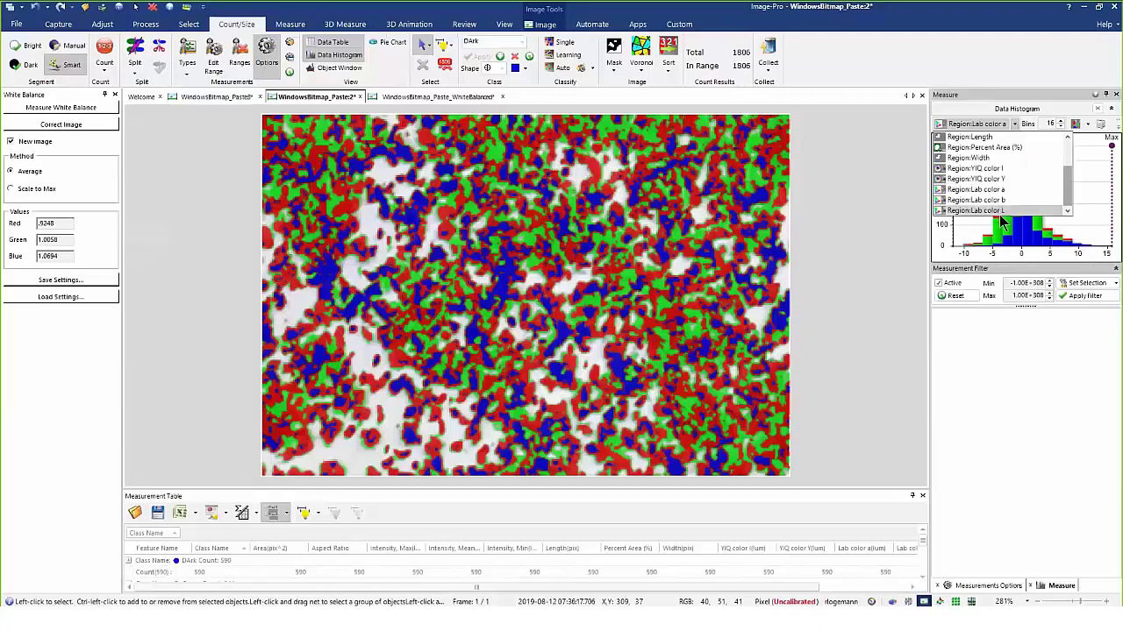
click(996, 179)
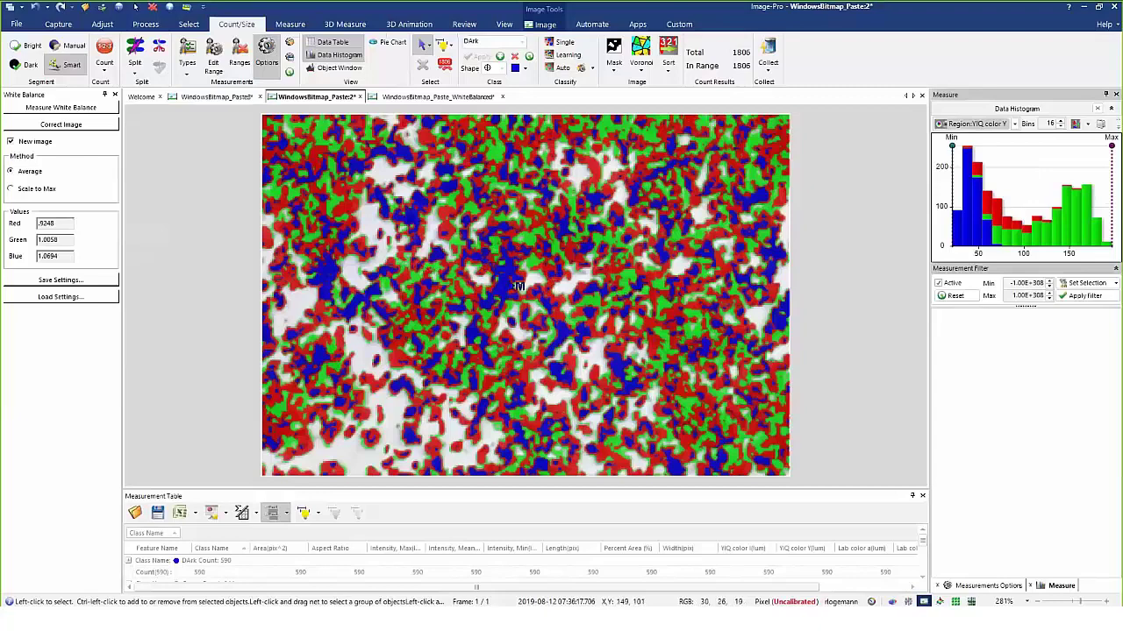
click(186, 70)
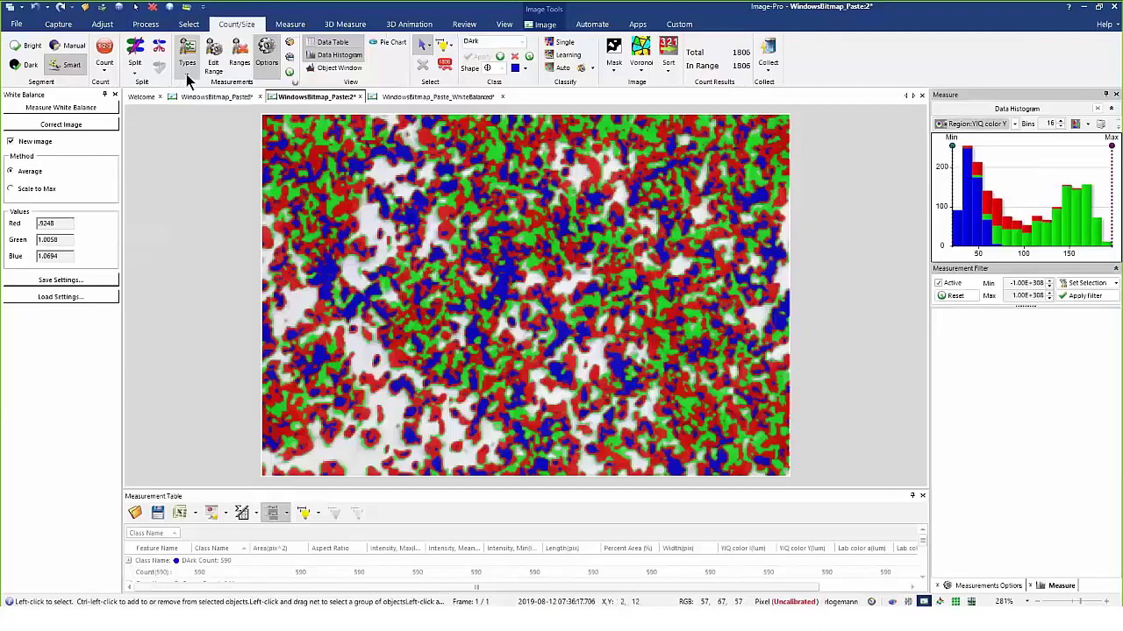
- Add Intensity Blue, Intensity Green and Intensity Red to the selected measurements, then close the list
drag(328, 155, 333, 395)
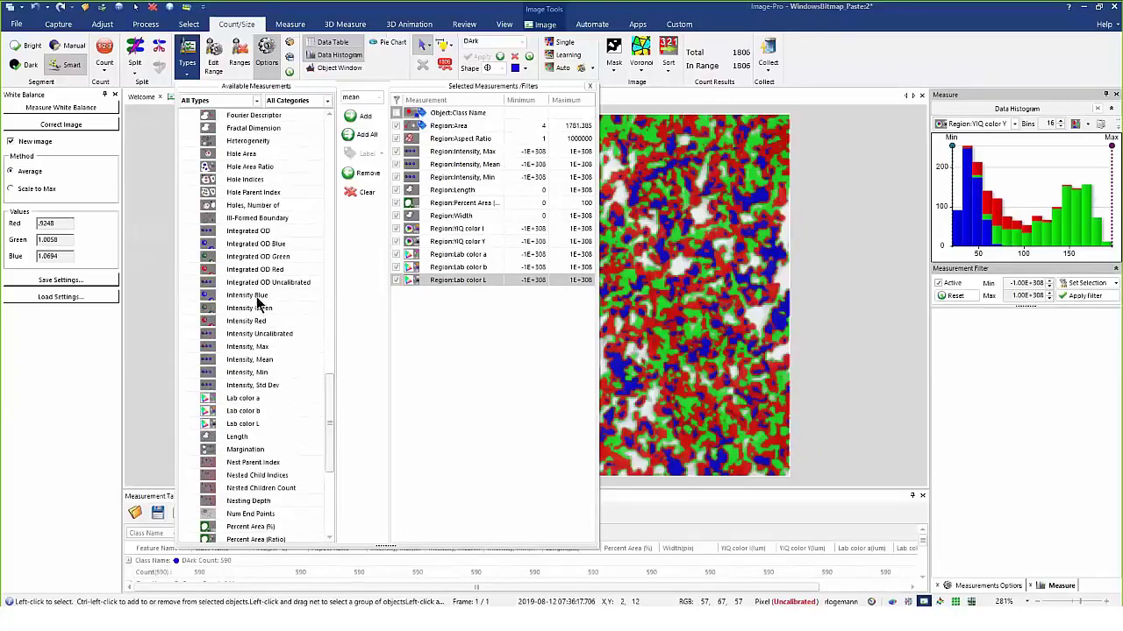
click(255, 295)
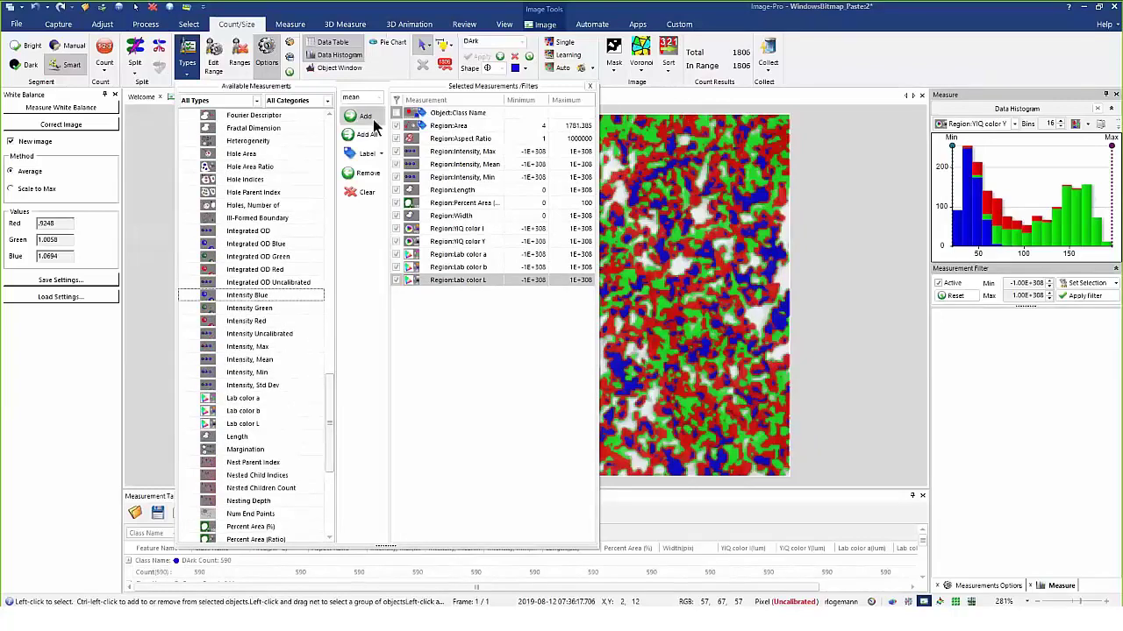
click(366, 120)
click(259, 309)
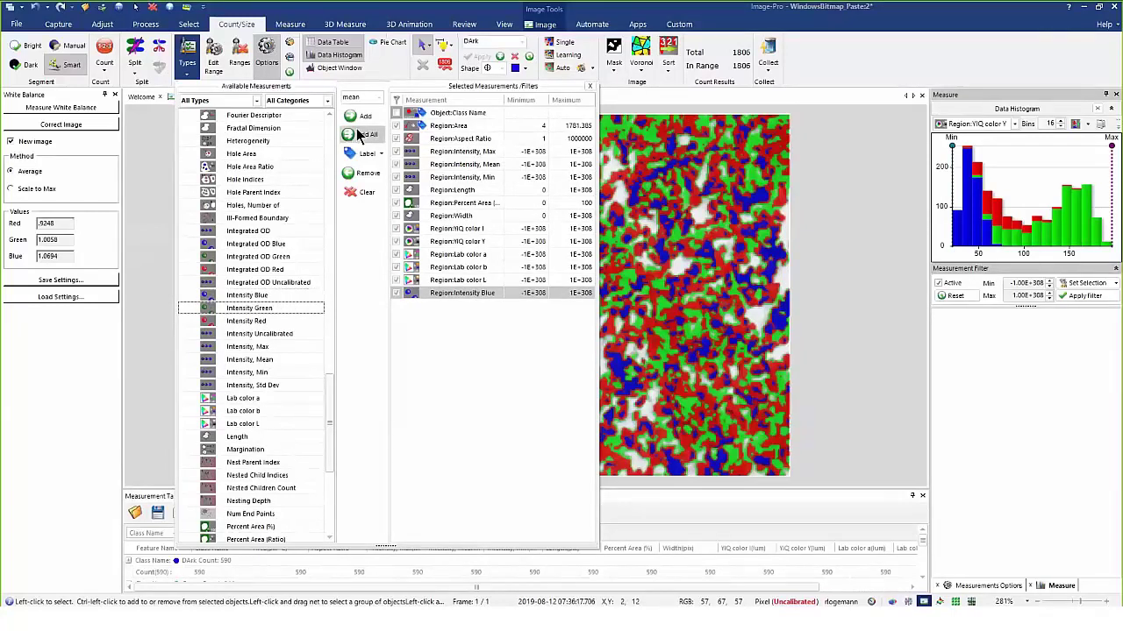
click(365, 120)
click(255, 321)
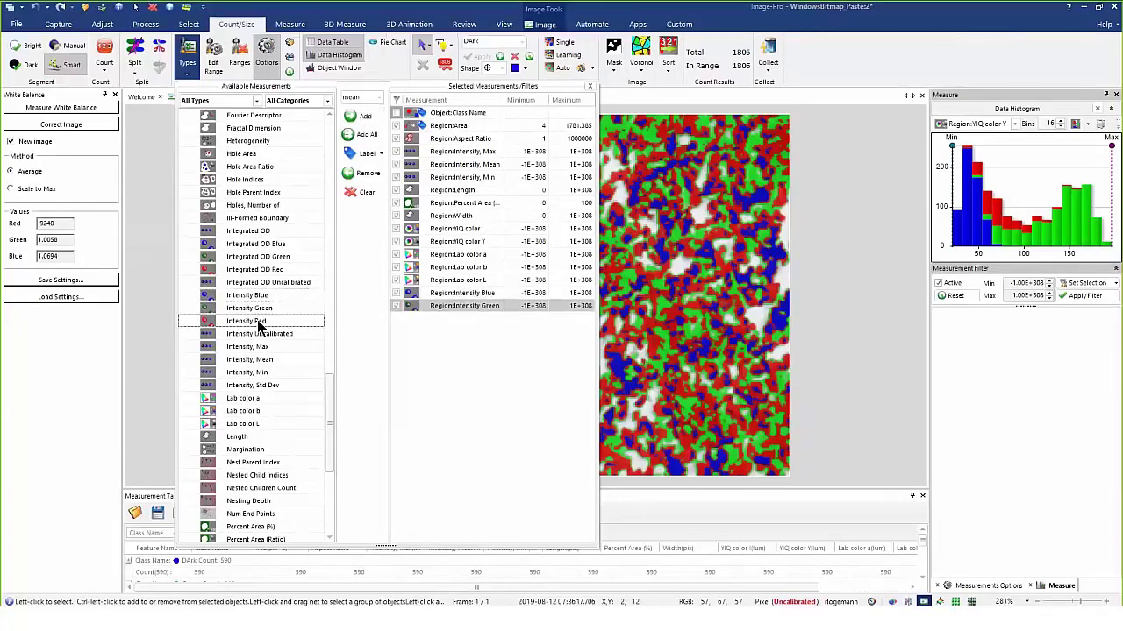
click(353, 118)
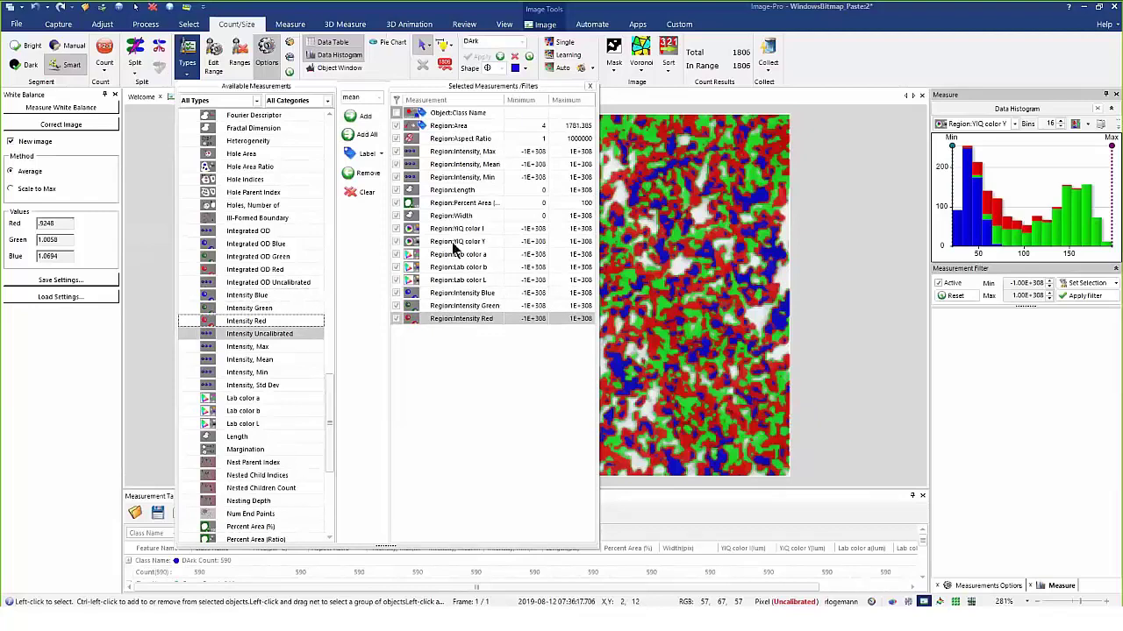
click(589, 85)
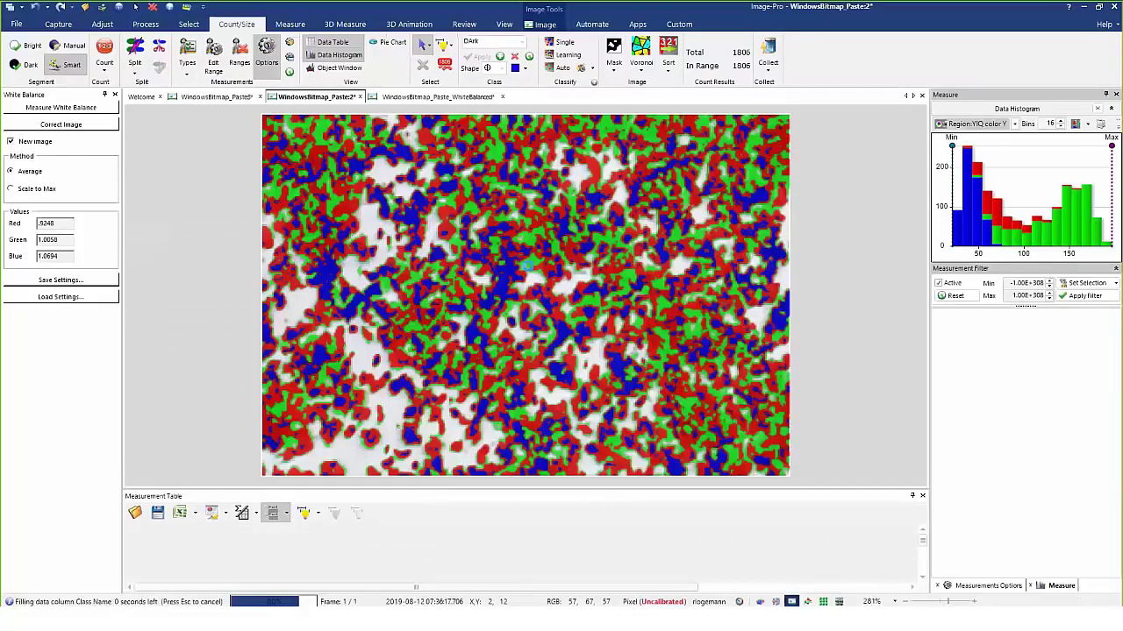
- Enlarge the measurement table to show Dark 590, Green 944 and Red 272, and scroll through its rows
click(329, 44)
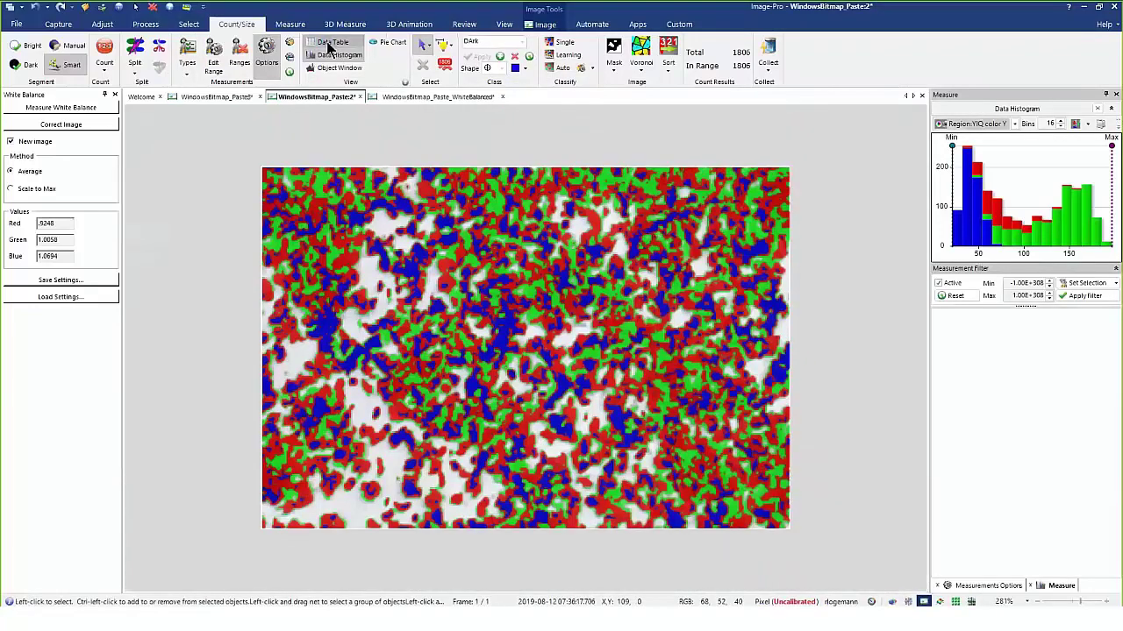
click(330, 42)
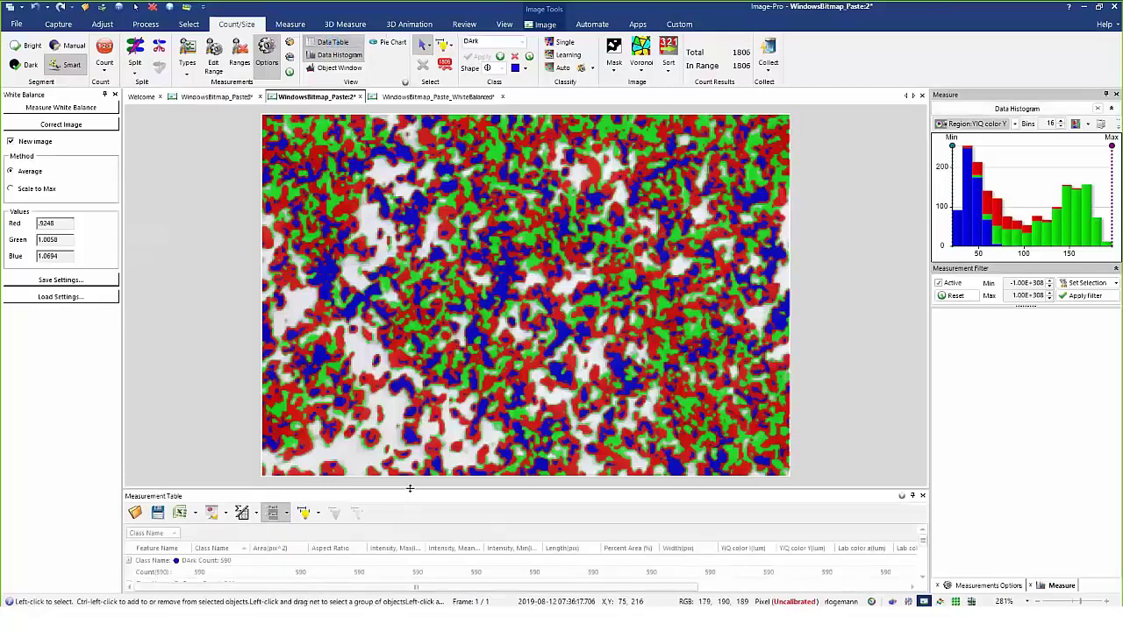
drag(408, 490, 411, 410)
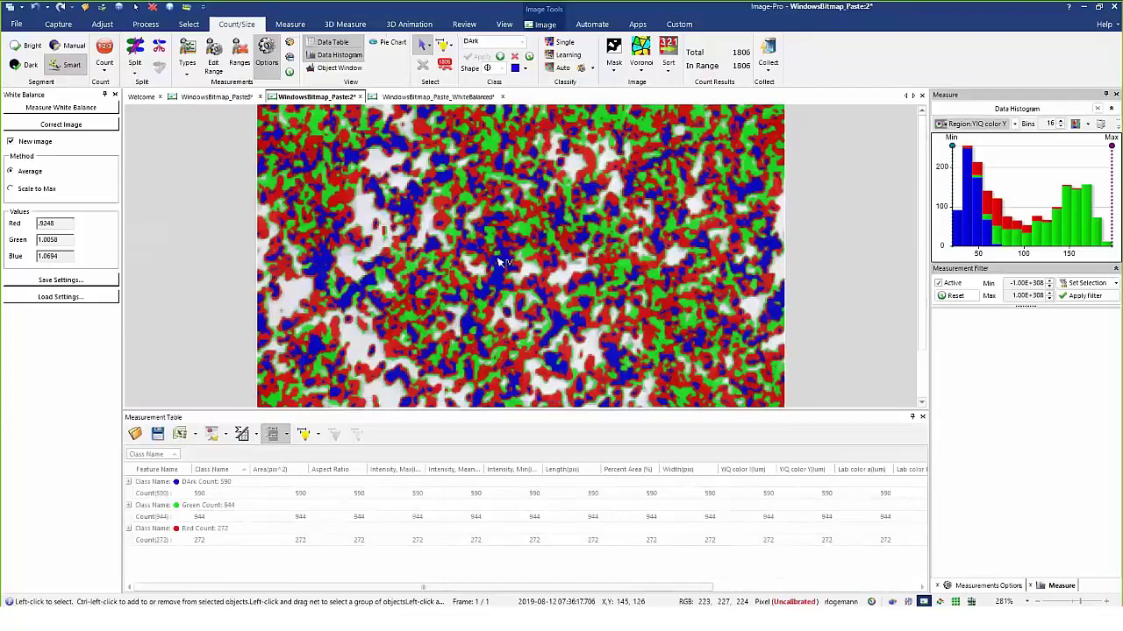
scroll(507, 269, down, 3)
scroll(507, 268, down, 2)
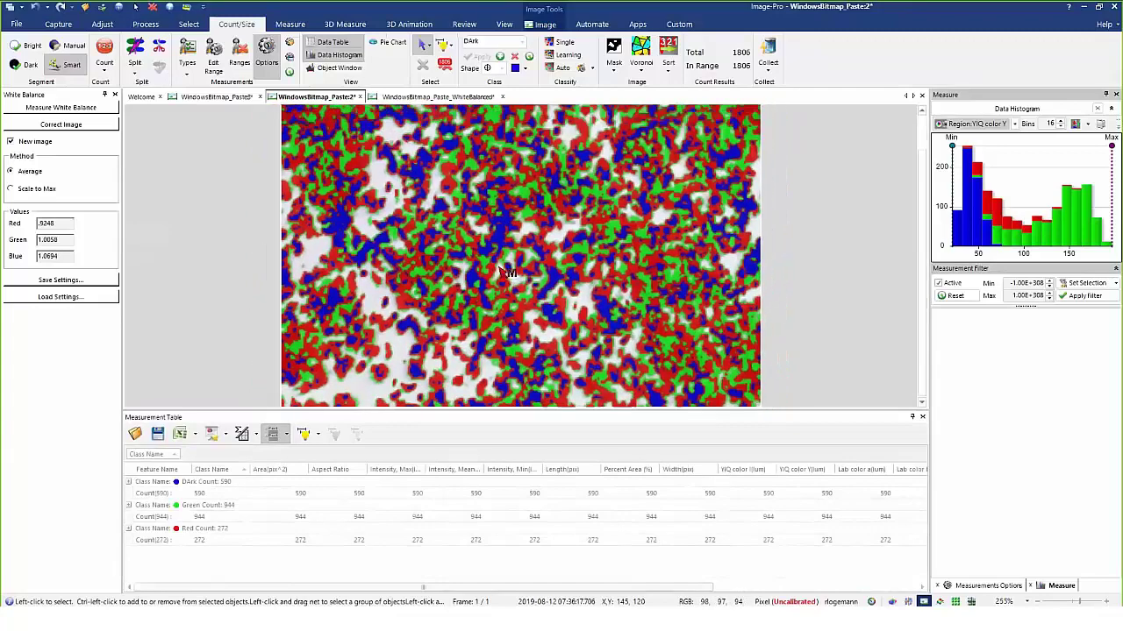
scroll(518, 265, down, 2)
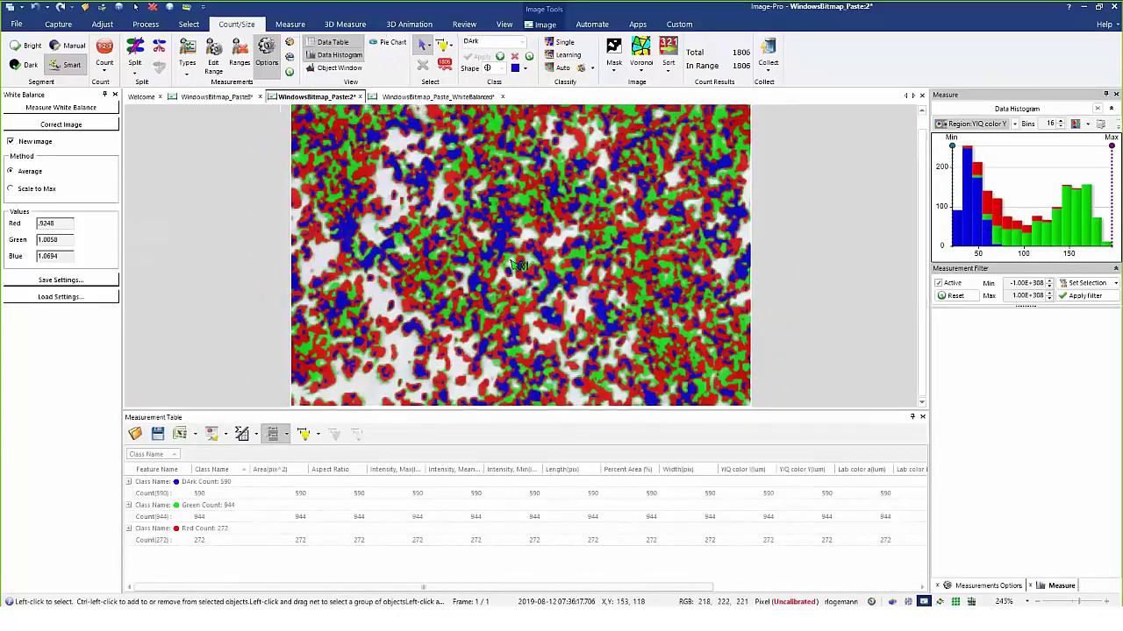
scroll(525, 270, down, 2)
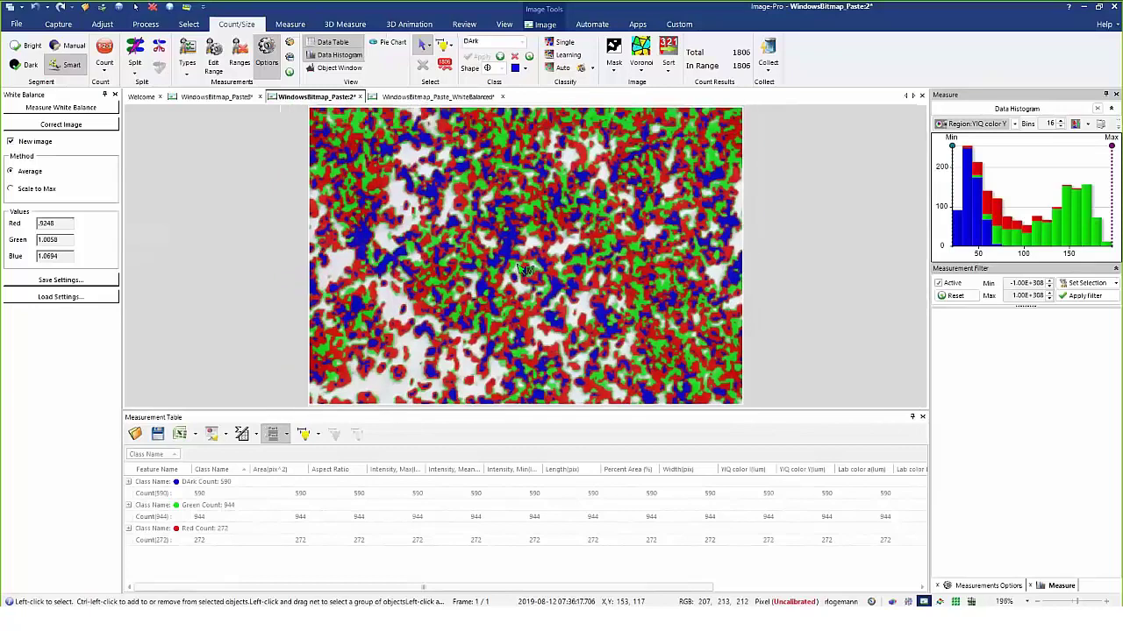
scroll(524, 271, down, 1)
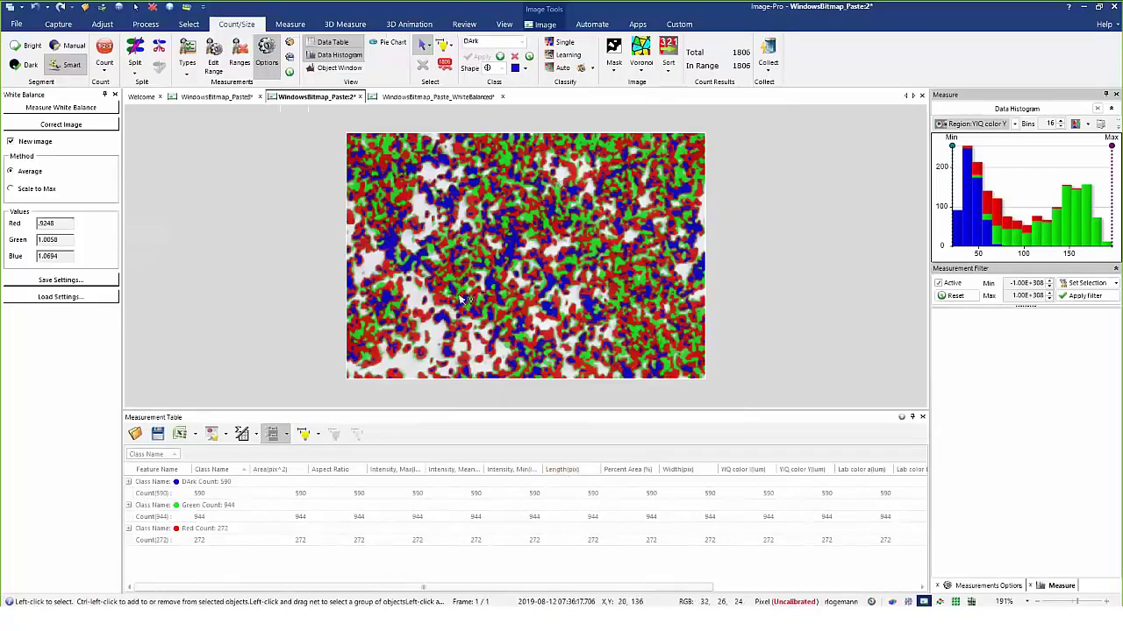
mouse_move(593, 248)
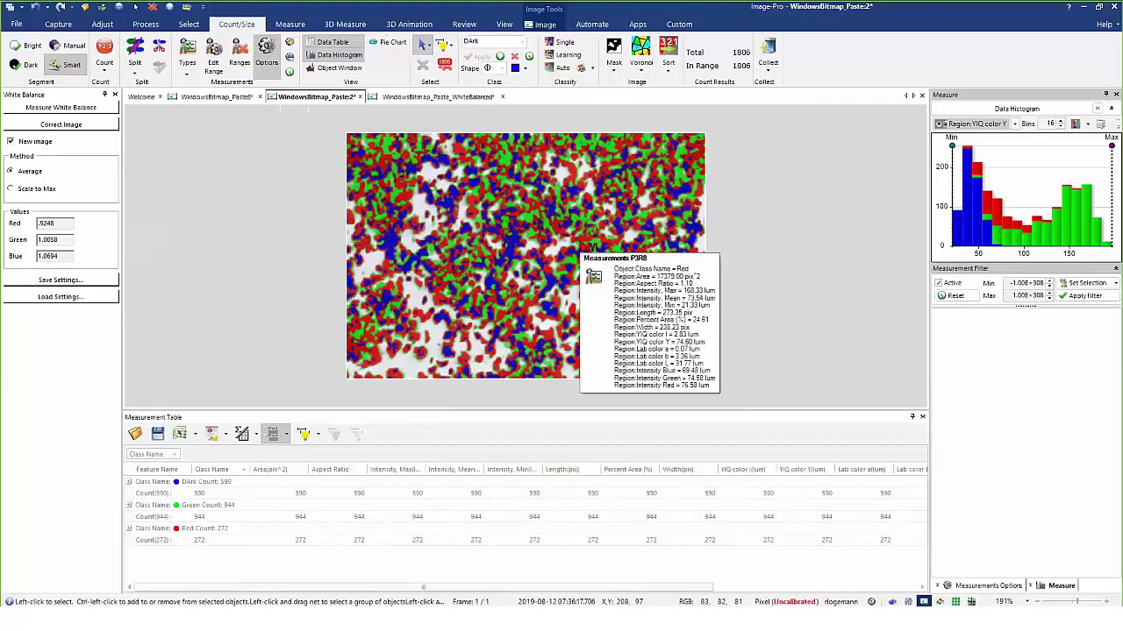